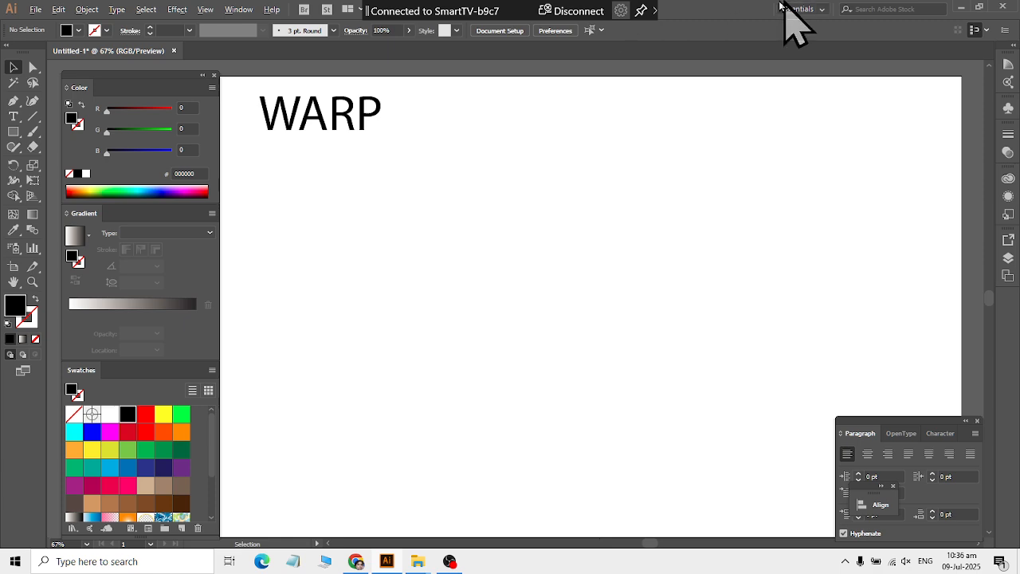
Draw a black rectangle about 522 by 120 px below the WARP heading and place a copy rotated to vertical beneath it.
{"action": "left_click", "coordinate": [13, 133]}
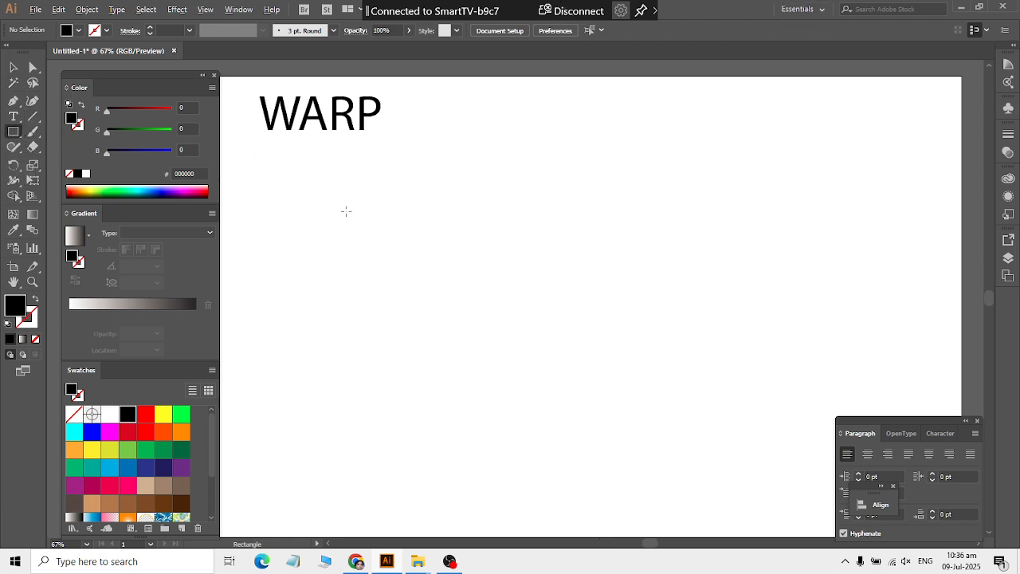
{"action": "mouse_move", "coordinate": [331, 240]}
{"action": "left_mouse_down"}
{"action": "mouse_move", "coordinate": [473, 248]}
{"action": "mouse_move", "coordinate": [533, 239]}
{"action": "left_mouse_up"}
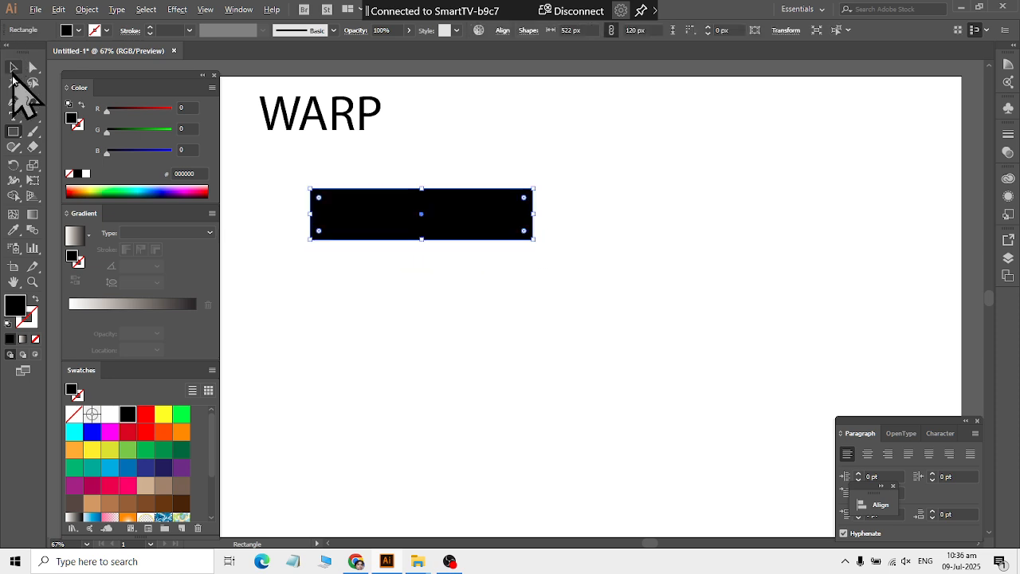
{"action": "left_click", "coordinate": [14, 67]}
{"action": "left_click_drag", "start_coordinate": [383, 211], "coordinate": [371, 309]}
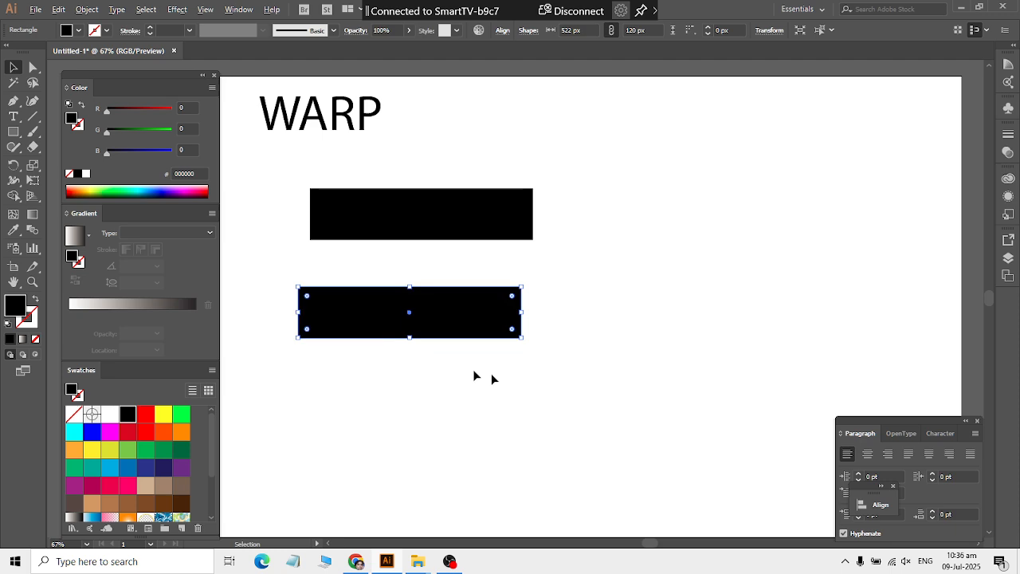
{"action": "left_click_drag", "start_coordinate": [521, 369], "coordinate": [413, 459]}
{"action": "left_click_drag", "start_coordinate": [419, 289], "coordinate": [321, 394]}
{"action": "left_click", "coordinate": [740, 351]}
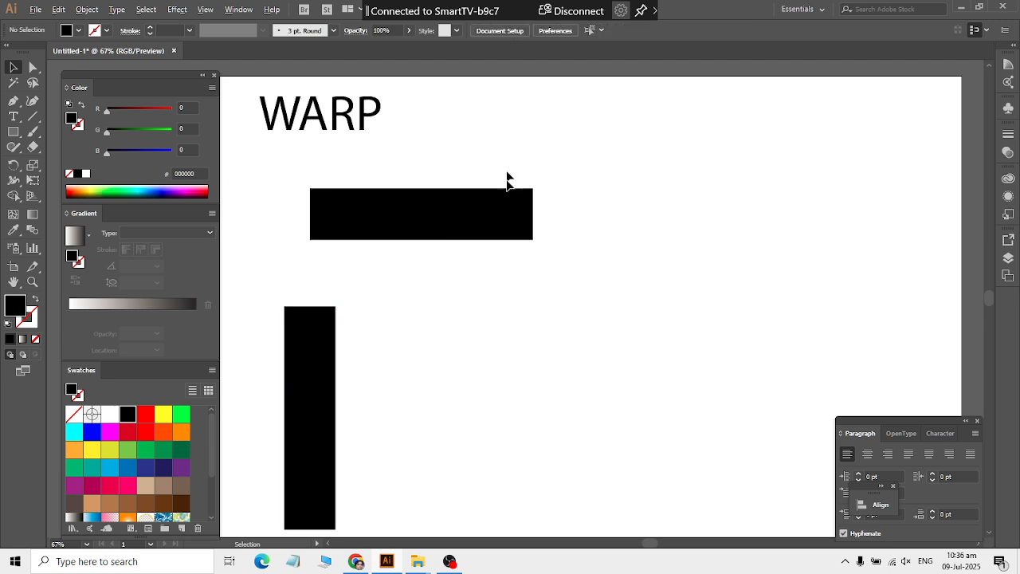
Add the horizontal text "TEXT FOR WARP EFFECTS IN ILLUSTRATOR", enlarge it to about 48 pt and place it right of the WARP heading.
{"action": "left_click", "coordinate": [468, 213]}
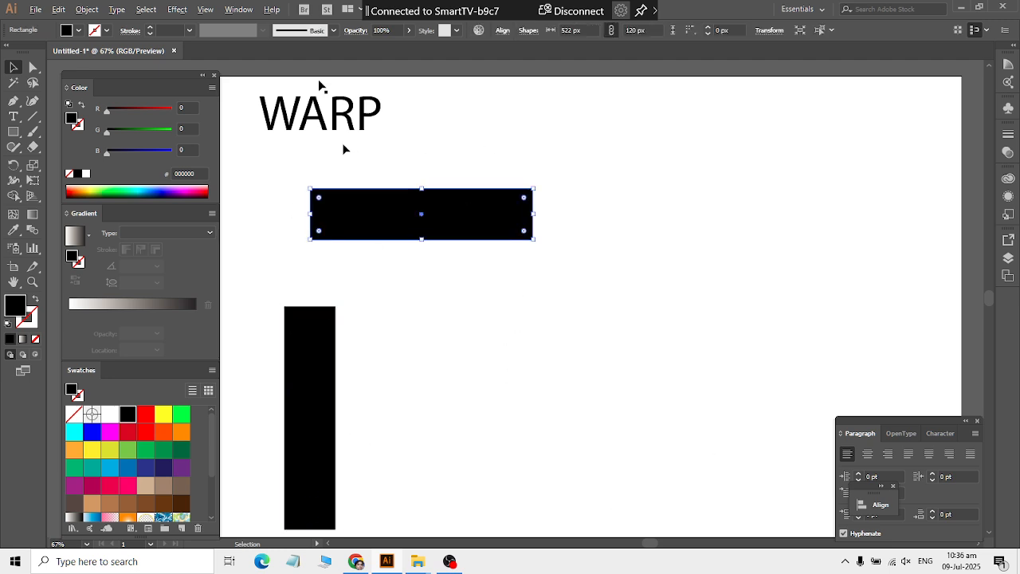
{"action": "left_click", "coordinate": [13, 116]}
{"action": "left_click", "coordinate": [819, 228]}
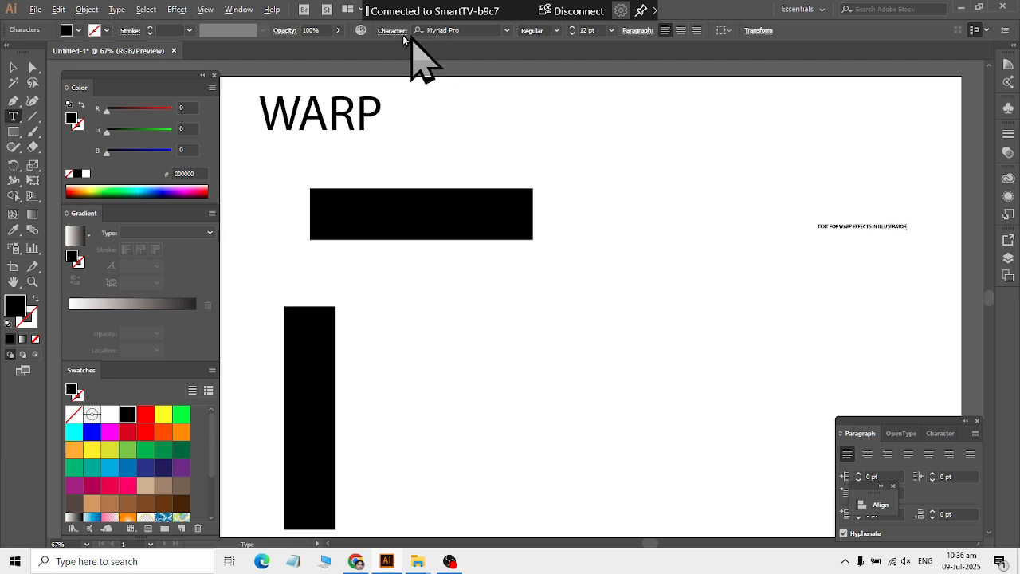
{"action": "left_click", "coordinate": [17, 68]}
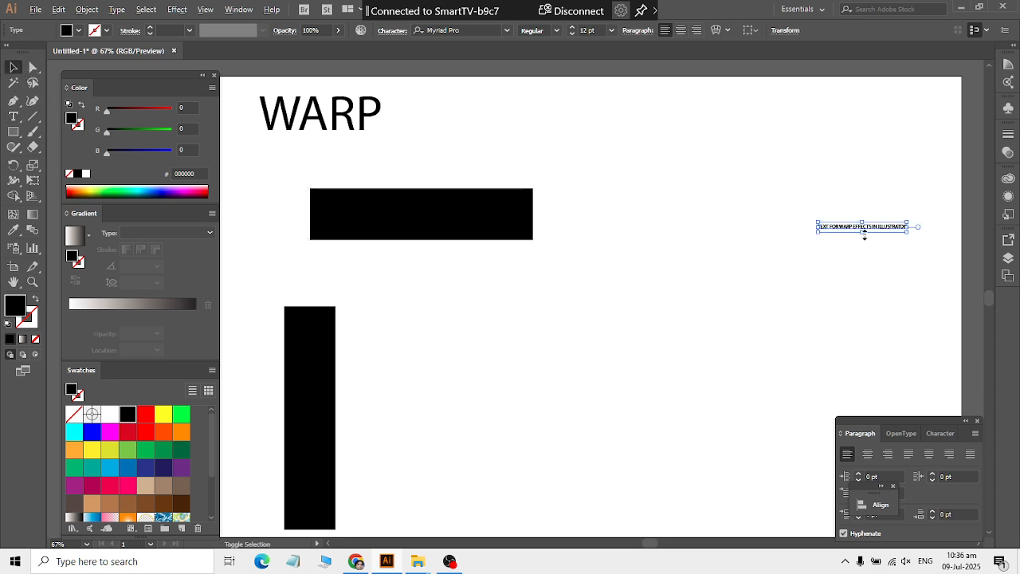
{"action": "left_click_drag", "start_coordinate": [865, 235], "coordinate": [856, 263]}
{"action": "left_click_drag", "start_coordinate": [852, 238], "coordinate": [756, 170]}
Add the vertical text "EFFECTIVE USAGE OF WARP EFFECTS", then enlarge it and position it below the horizontal text line.
{"action": "left_click", "coordinate": [14, 116]}
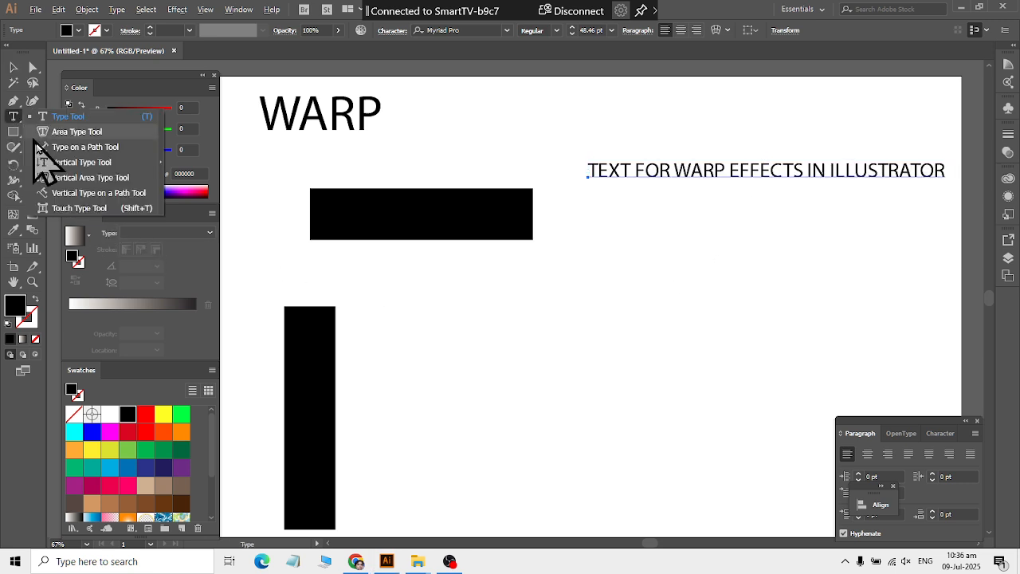
{"action": "left_click", "coordinate": [61, 164]}
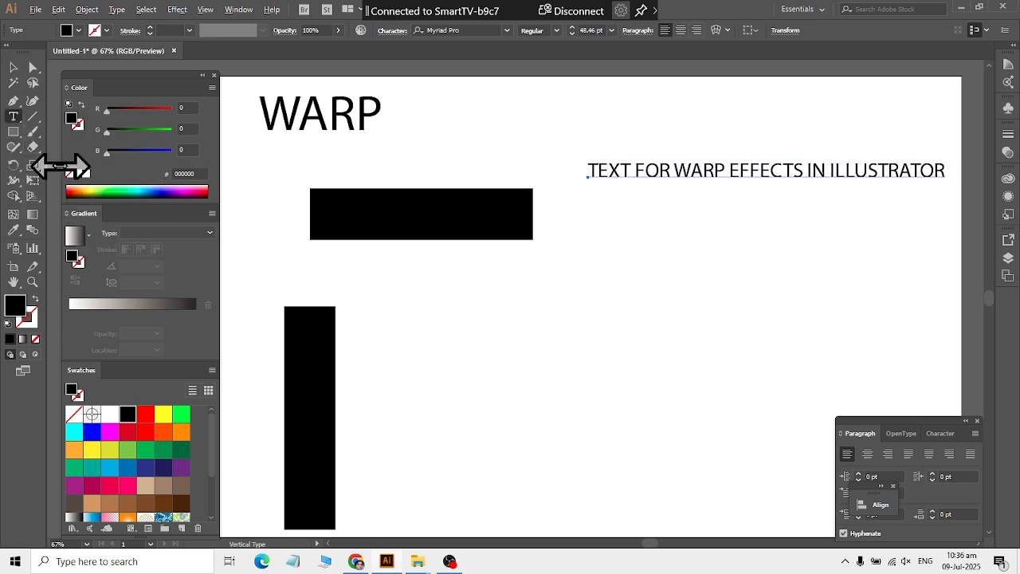
{"action": "left_click", "coordinate": [585, 286]}
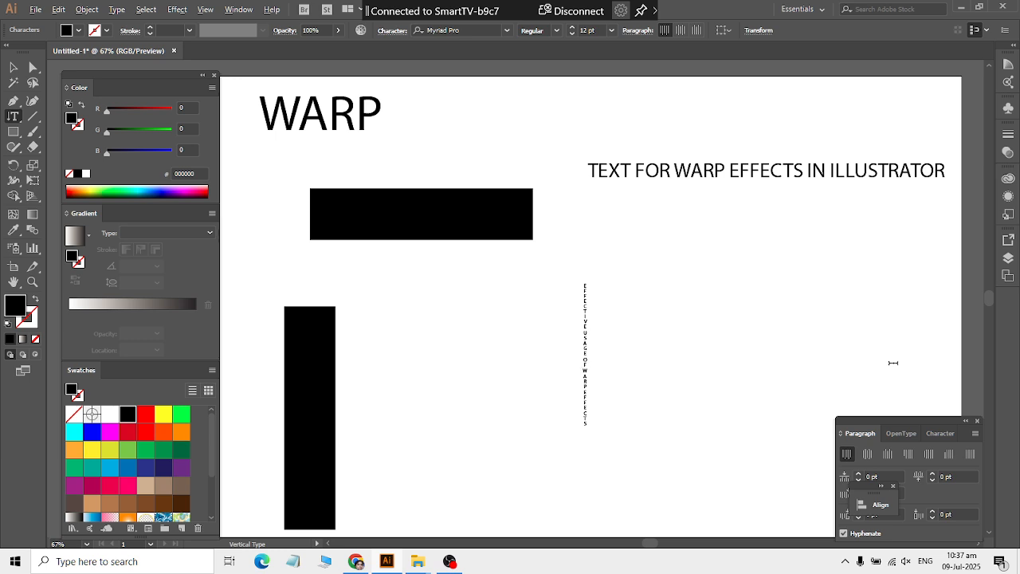
{"action": "left_click", "coordinate": [13, 67]}
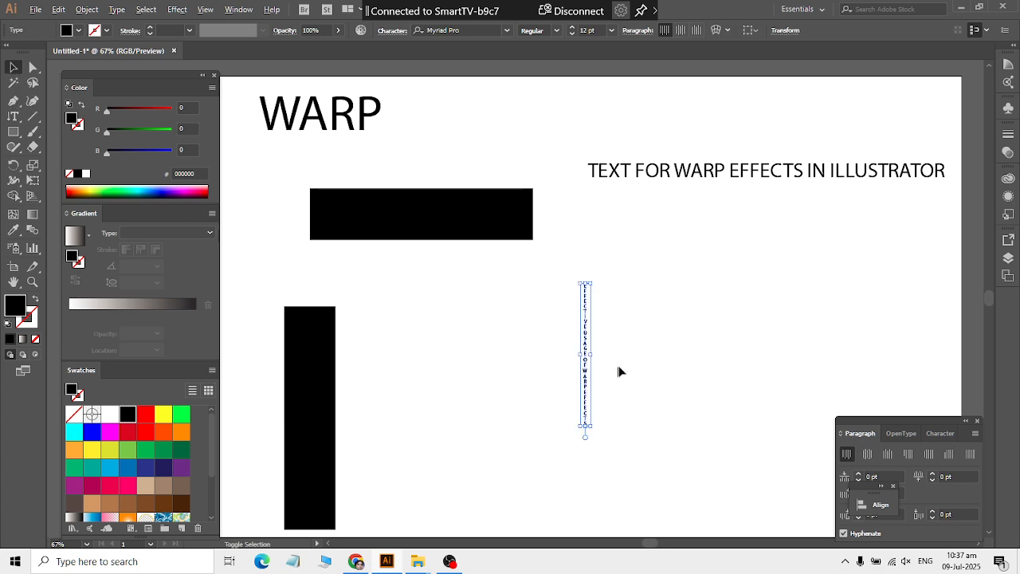
{"action": "left_click_drag", "start_coordinate": [594, 354], "coordinate": [691, 377]}
{"action": "left_click", "coordinate": [651, 343]}
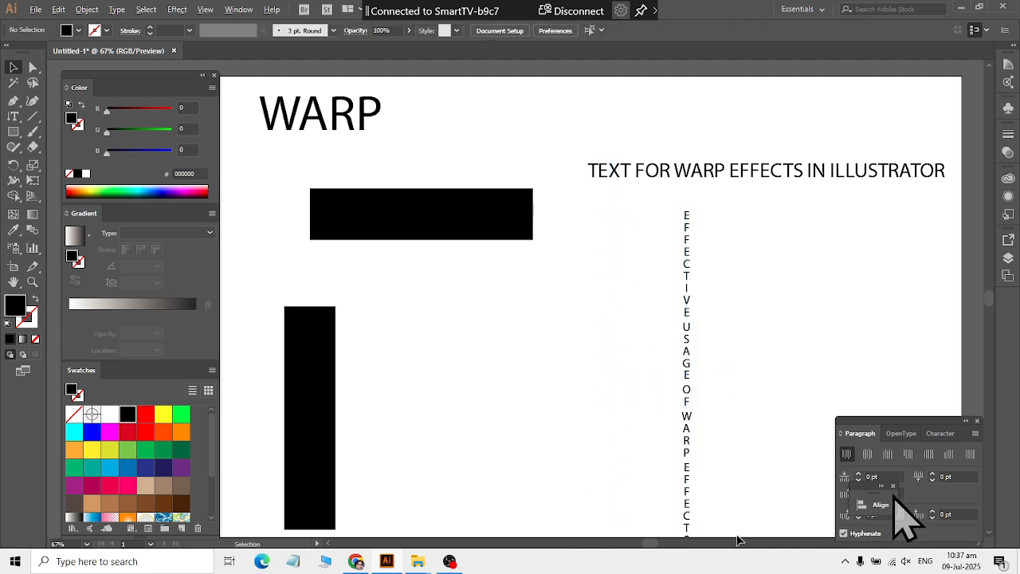
Apply an Arc warp with 54% bend and -81% horizontal distortion to the horizontal rectangle, and move the shape slightly down.
{"action": "left_click", "coordinate": [458, 232]}
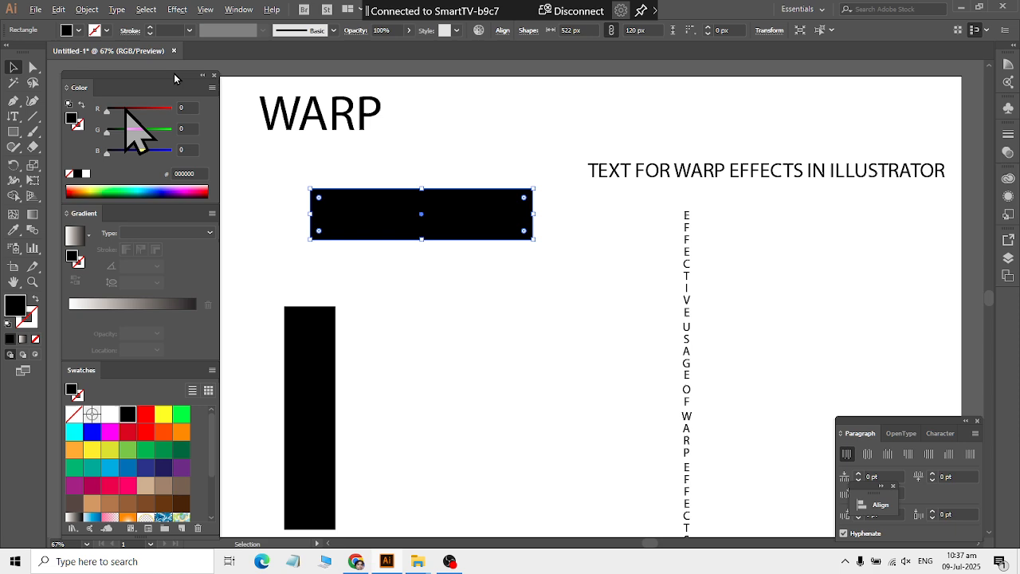
{"action": "left_click", "coordinate": [177, 9]}
{"action": "mouse_move", "coordinate": [242, 273]}
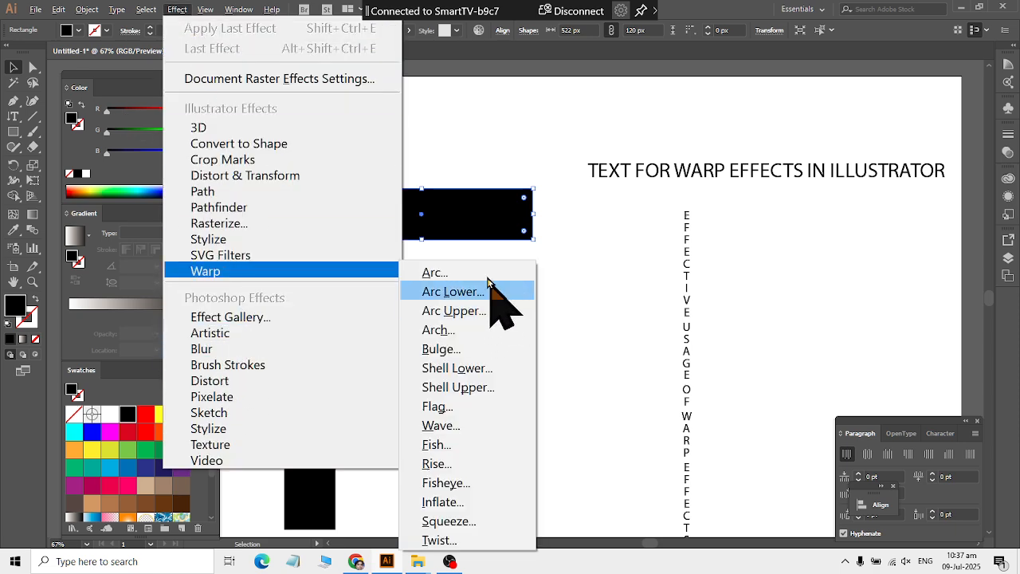
{"action": "left_click", "coordinate": [436, 273]}
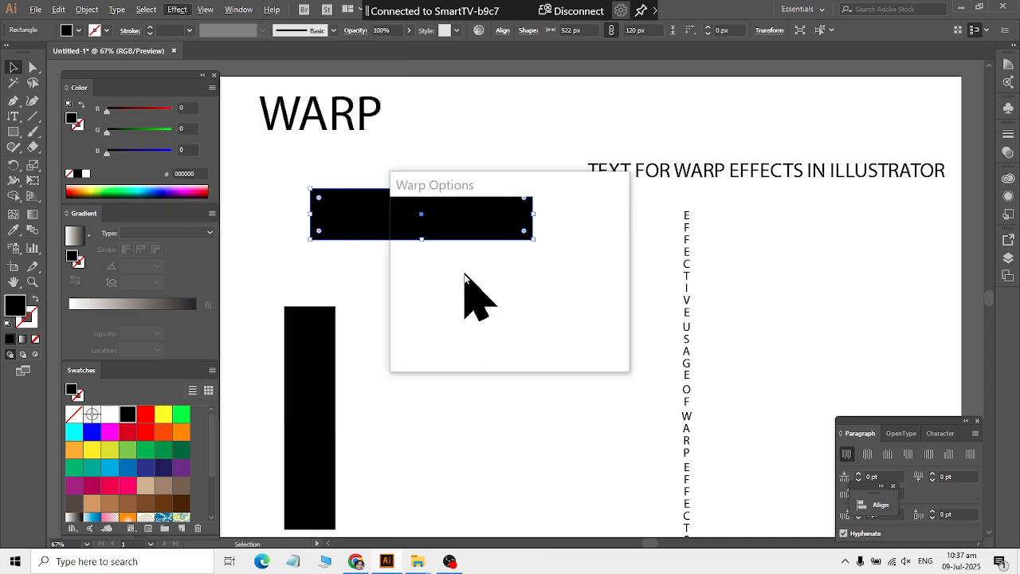
{"action": "left_click_drag", "start_coordinate": [542, 180], "coordinate": [758, 91]}
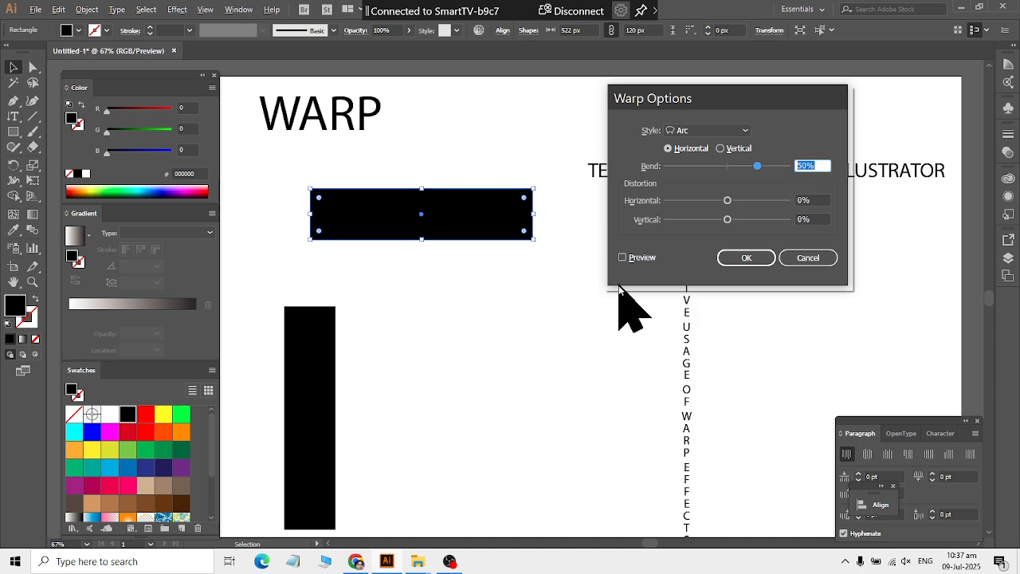
{"action": "left_click", "coordinate": [623, 257]}
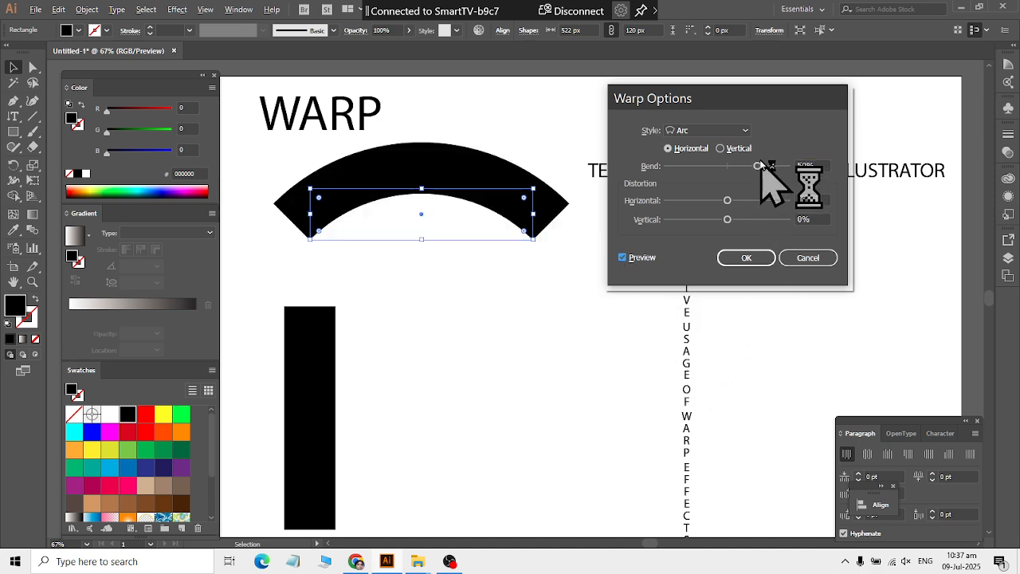
{"action": "mouse_move", "coordinate": [757, 166]}
{"action": "left_mouse_down"}
{"action": "mouse_move", "coordinate": [727, 172]}
{"action": "mouse_move", "coordinate": [787, 181]}
{"action": "mouse_move", "coordinate": [797, 165]}
{"action": "mouse_move", "coordinate": [660, 172]}
{"action": "mouse_move", "coordinate": [758, 174]}
{"action": "left_mouse_up"}
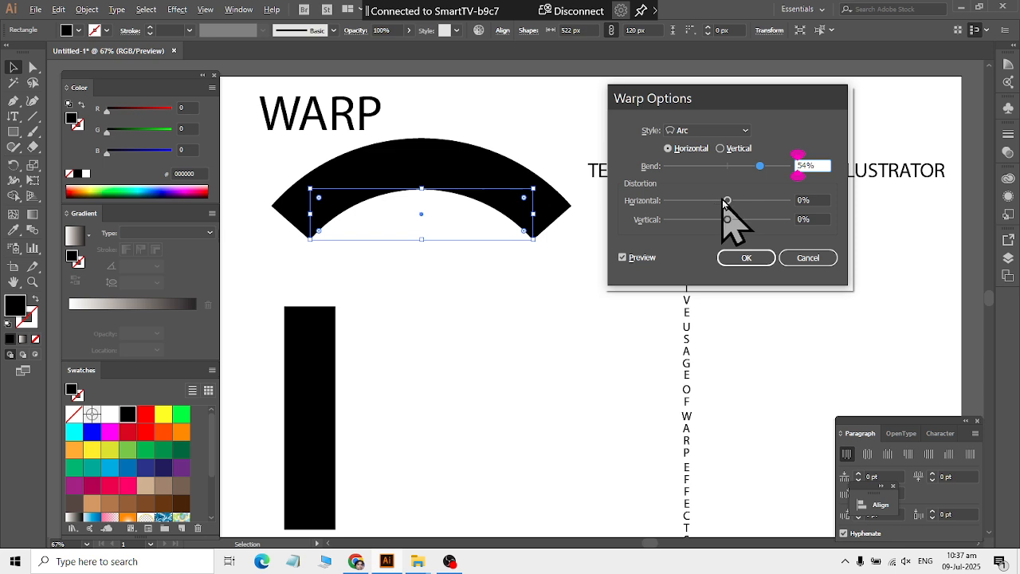
{"action": "left_click_drag", "start_coordinate": [727, 201], "coordinate": [679, 206]}
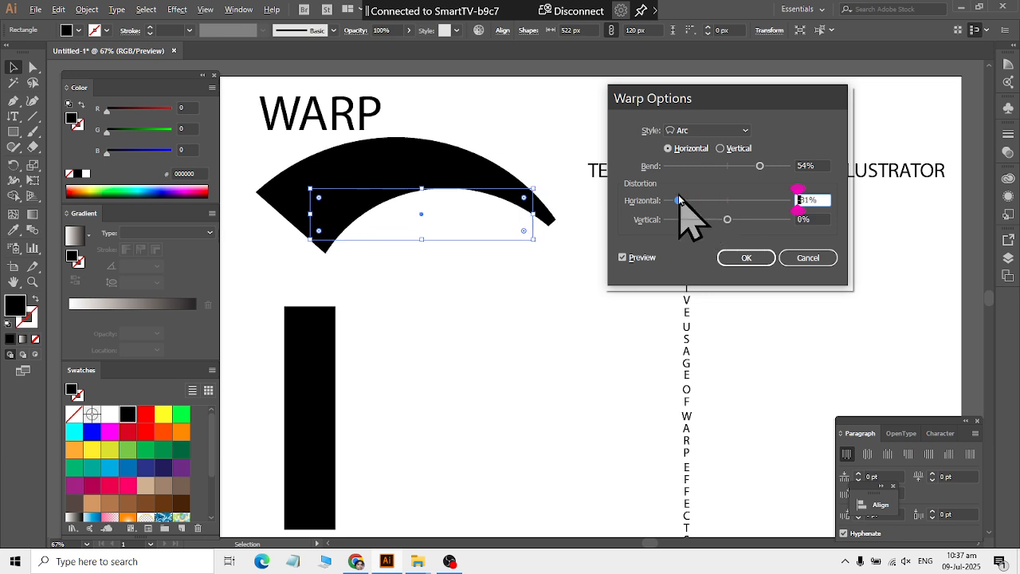
{"action": "left_click", "coordinate": [763, 256]}
{"action": "left_click", "coordinate": [730, 269]}
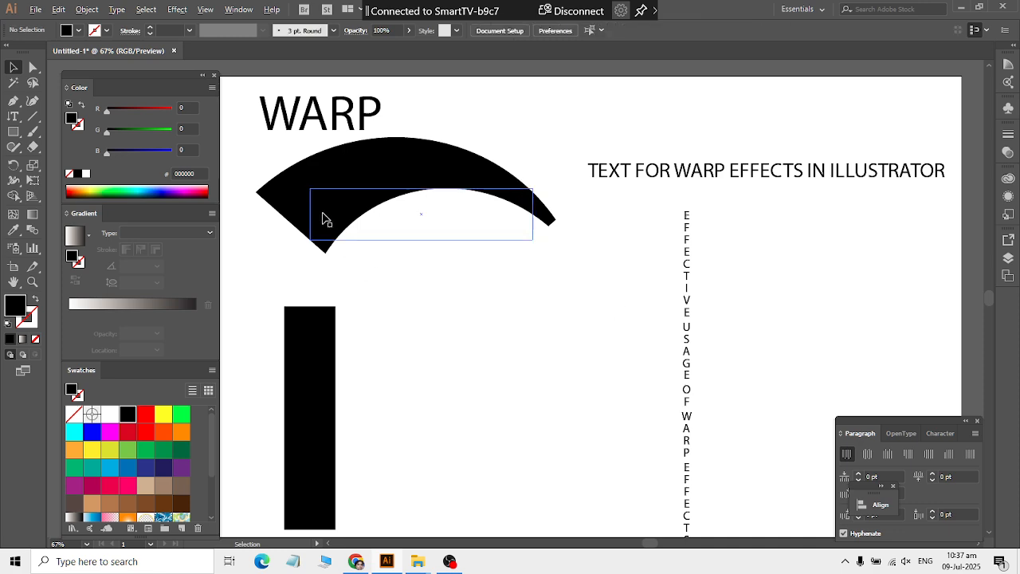
{"action": "left_click_drag", "start_coordinate": [324, 219], "coordinate": [336, 248]}
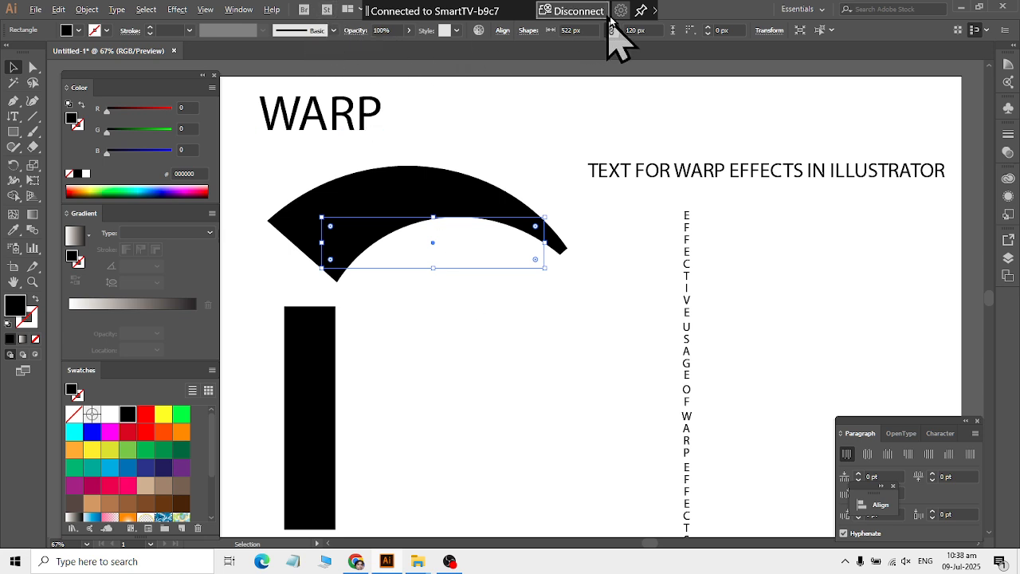
Show the Appearance attributes in a separate floating window, enlarged to list every entry and placed clear of the warped shape.
{"action": "left_click", "coordinate": [238, 9]}
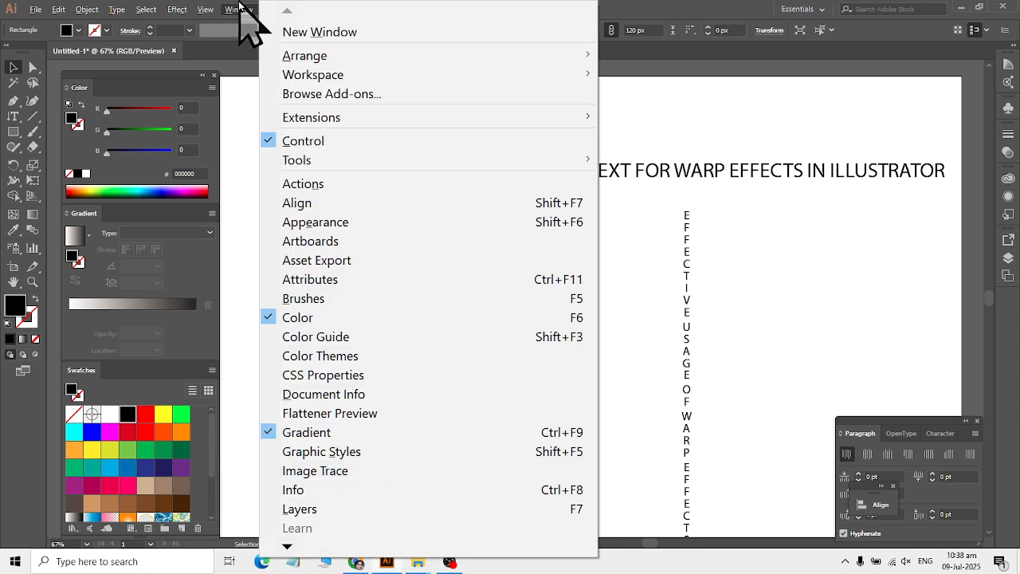
{"action": "left_click", "coordinate": [298, 223]}
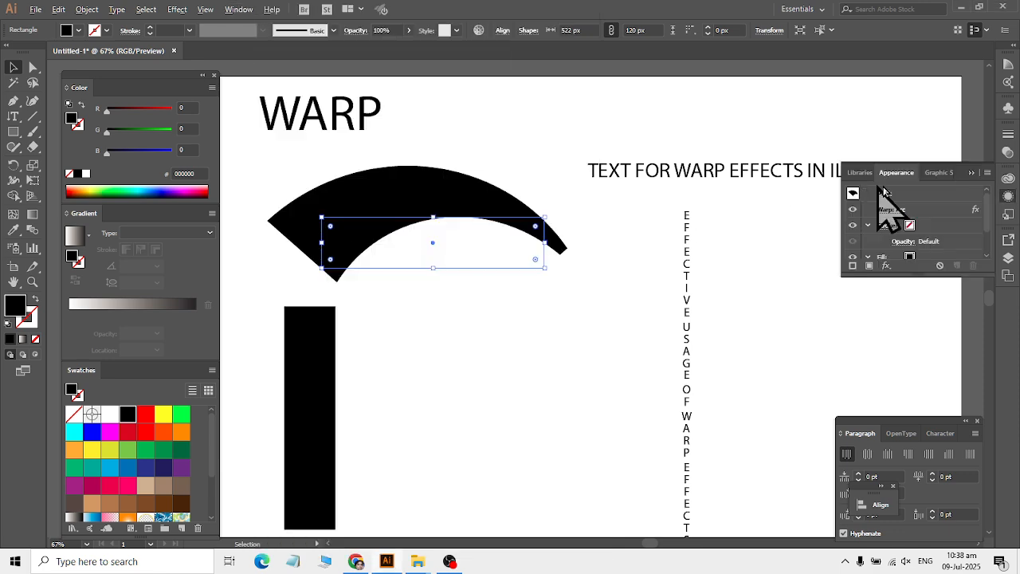
{"action": "left_click_drag", "start_coordinate": [885, 191], "coordinate": [563, 341]}
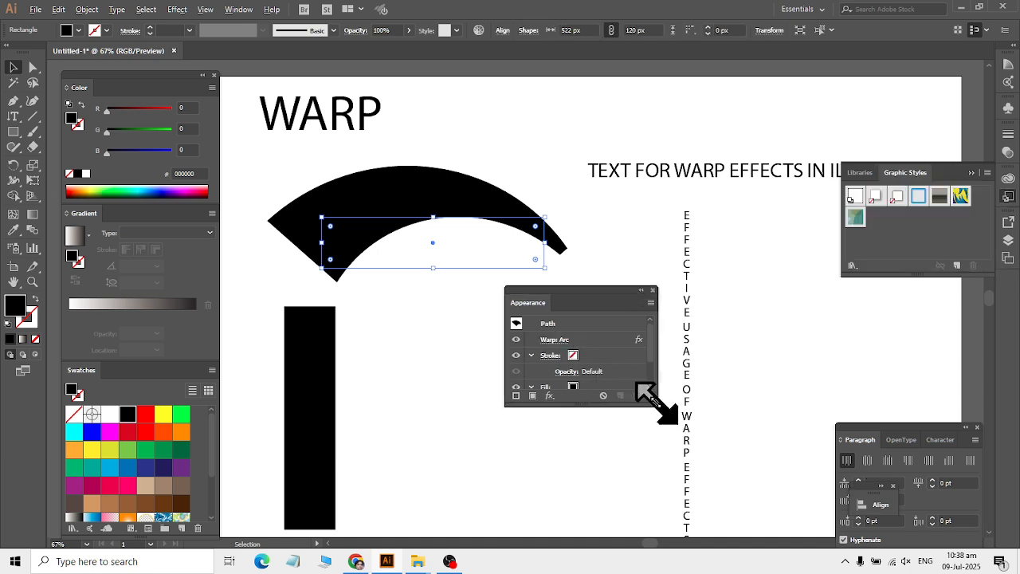
{"action": "left_click_drag", "start_coordinate": [656, 403], "coordinate": [695, 479]}
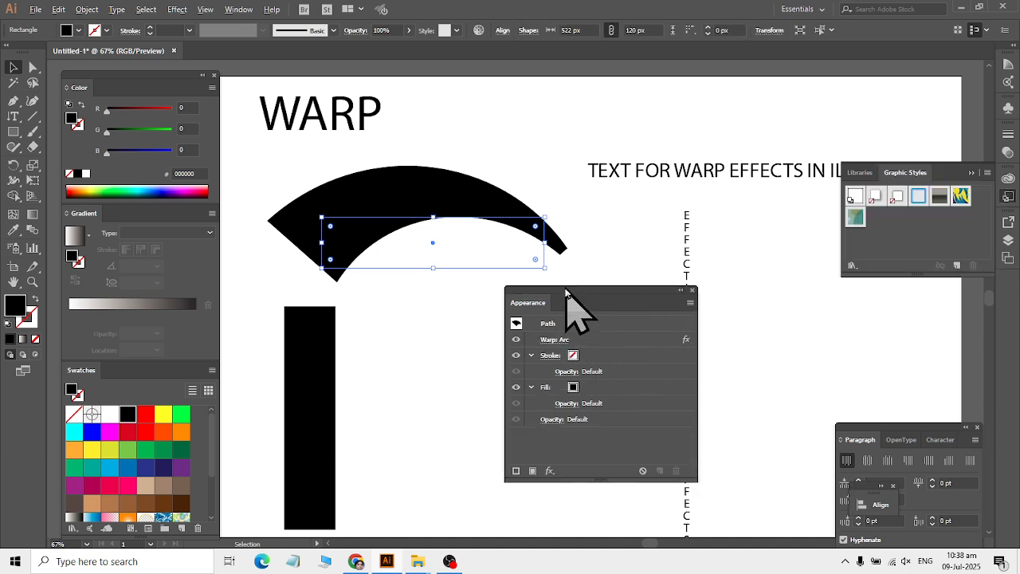
{"action": "left_click_drag", "start_coordinate": [568, 296], "coordinate": [777, 276]}
{"action": "left_click", "coordinate": [452, 348]}
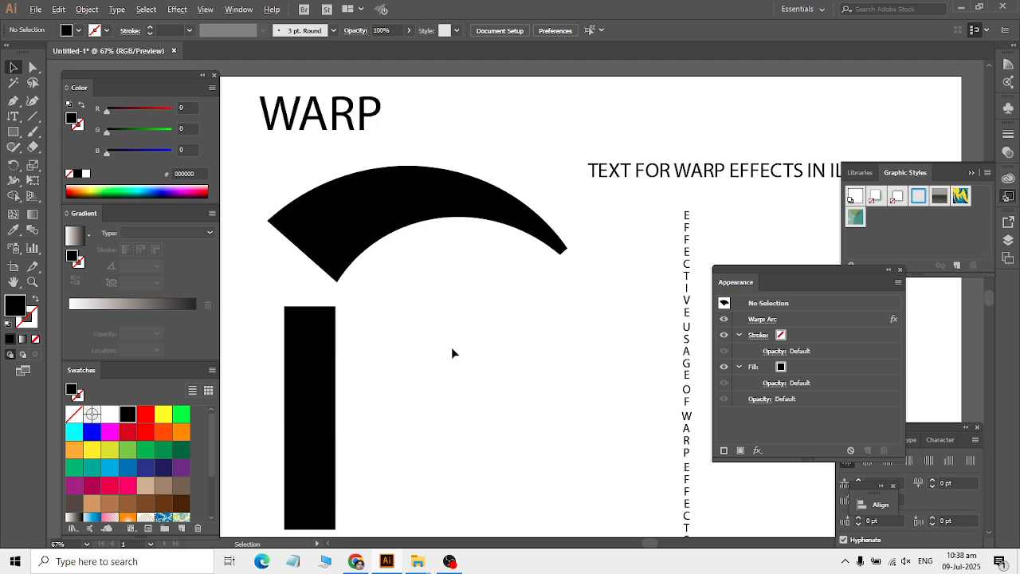
Edit the warped shape's existing Arc effect and set its bend to -65%.
{"action": "left_click", "coordinate": [415, 218]}
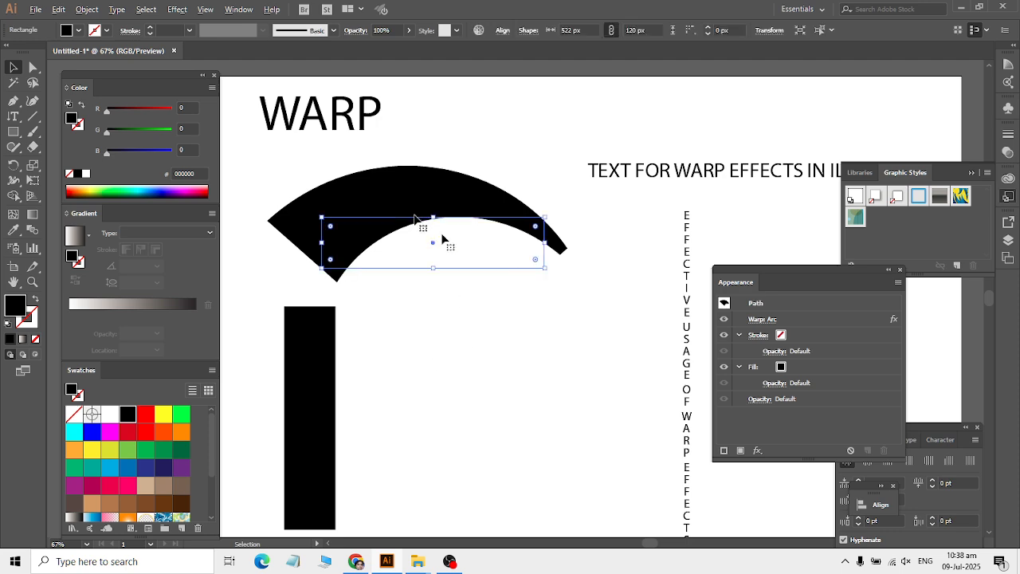
{"action": "left_click", "coordinate": [761, 319]}
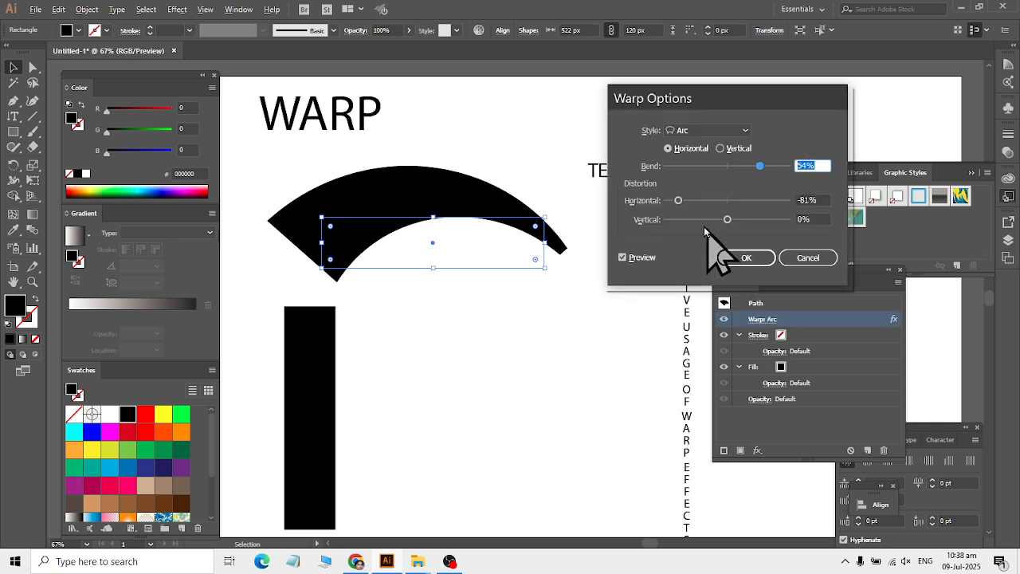
{"action": "left_click_drag", "start_coordinate": [758, 167], "coordinate": [688, 169]}
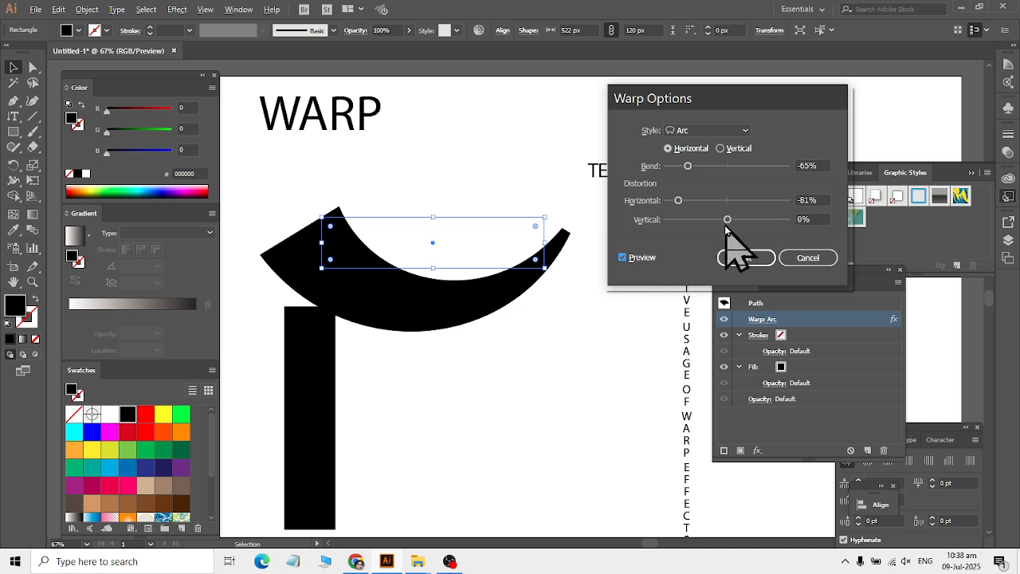
{"action": "left_click", "coordinate": [745, 254]}
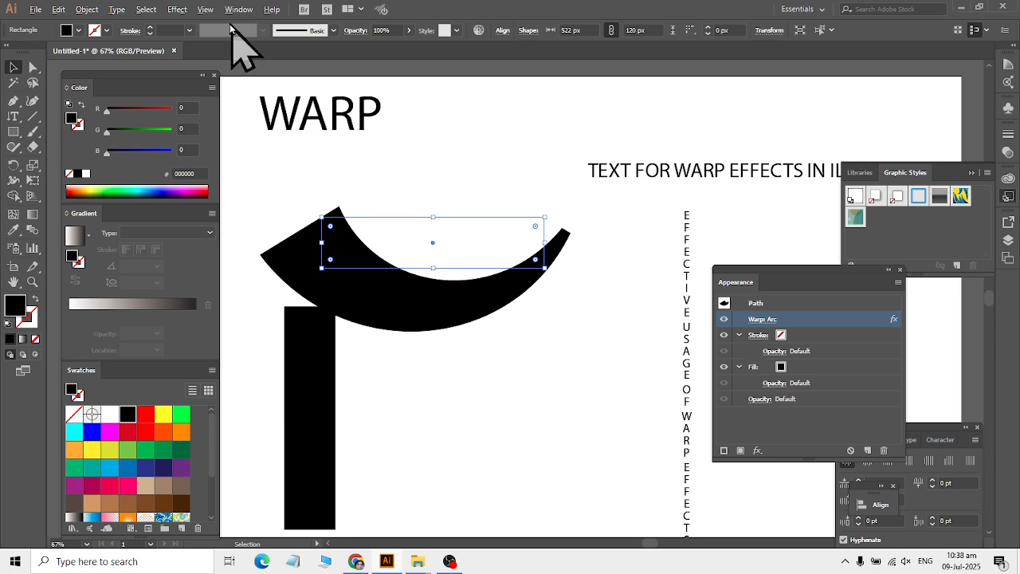
Add a second warp effect to the already warped horizontal shape, using the Arc Lower style with a 26% bend.
{"action": "left_click", "coordinate": [182, 10]}
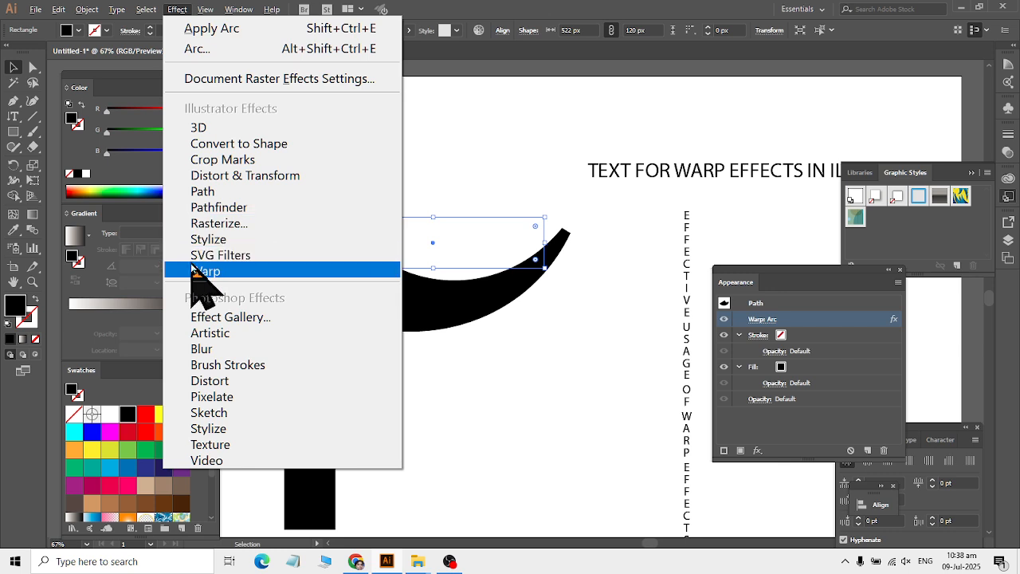
{"action": "mouse_move", "coordinate": [201, 273]}
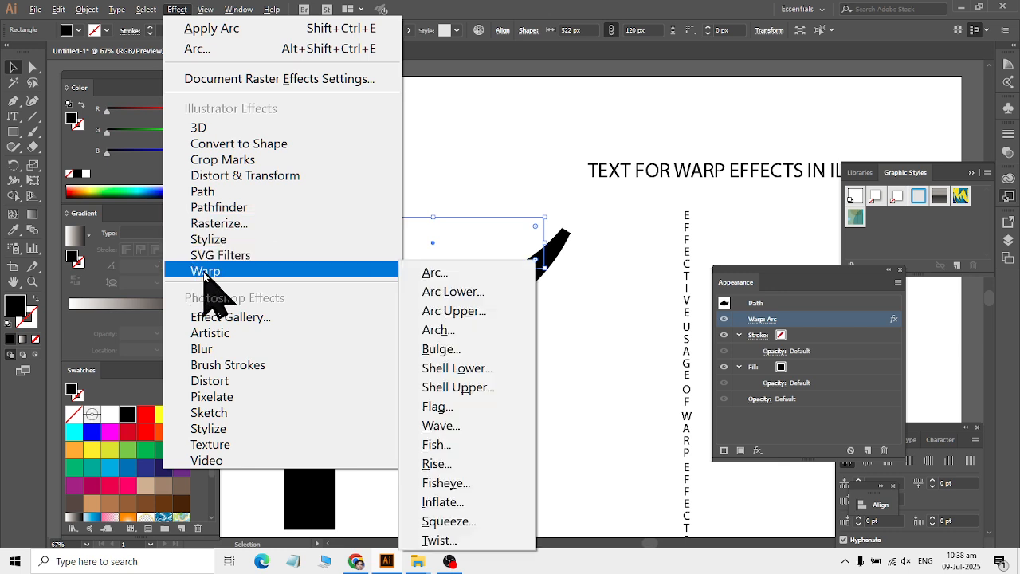
{"action": "left_click", "coordinate": [456, 275]}
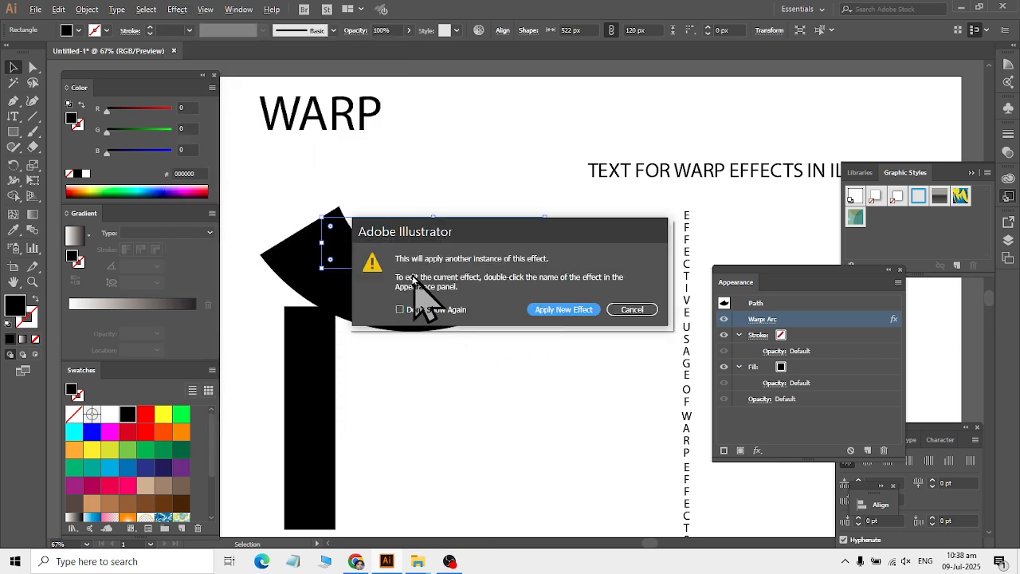
{"action": "left_click", "coordinate": [568, 311]}
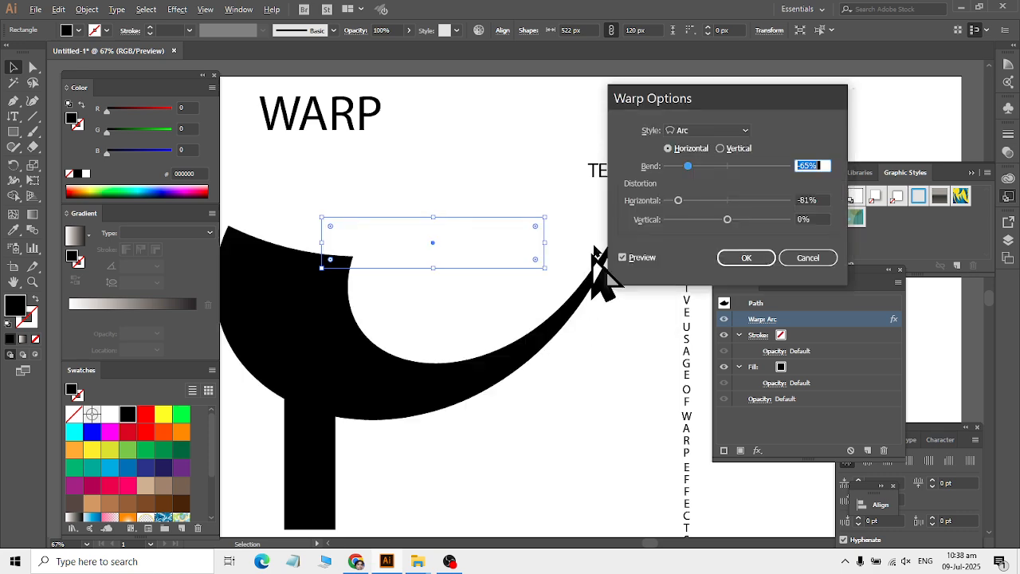
{"action": "left_click", "coordinate": [700, 130]}
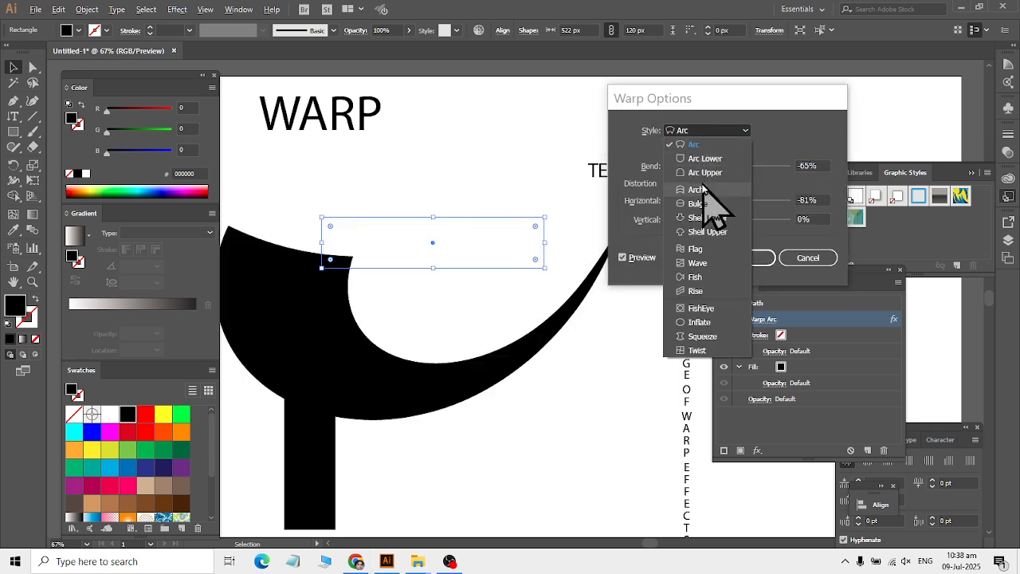
{"action": "left_click", "coordinate": [704, 159]}
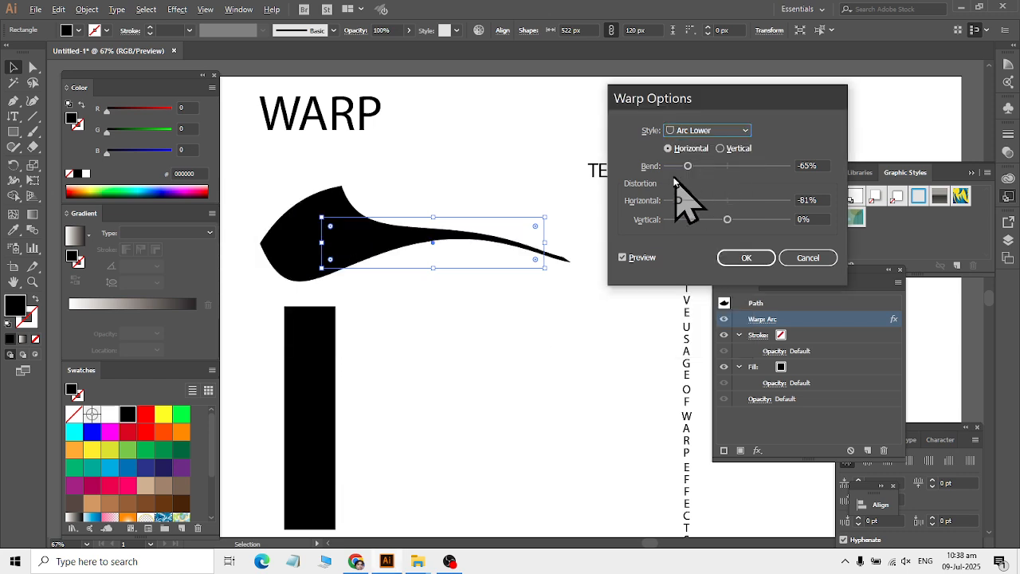
{"action": "left_click_drag", "start_coordinate": [688, 167], "coordinate": [744, 166]}
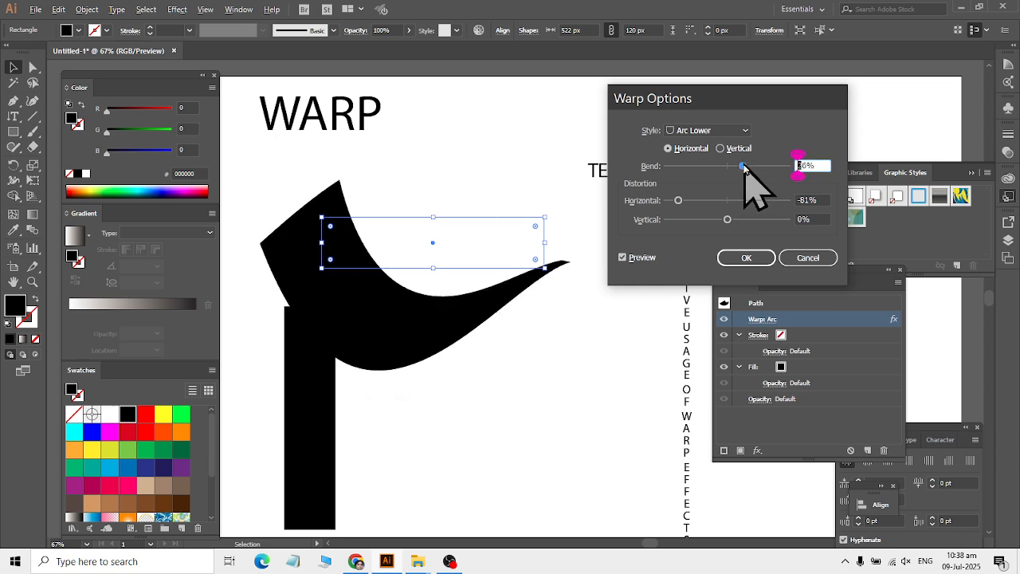
{"action": "left_click", "coordinate": [752, 256]}
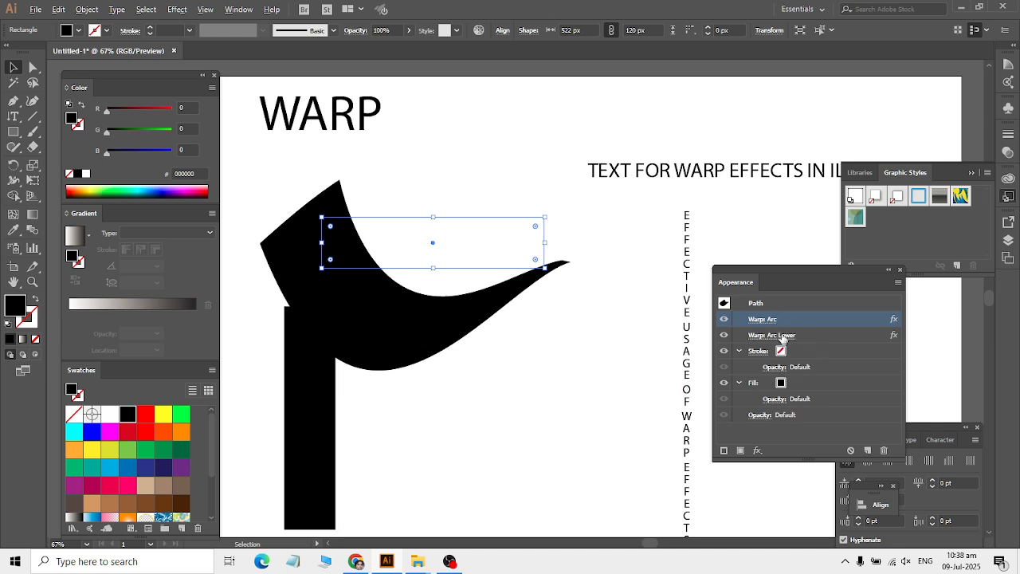
Check the Arc Lower effect's options, and delete both the Arc Lower and Arc effects from the horizontal shape.
{"action": "left_click", "coordinate": [756, 341]}
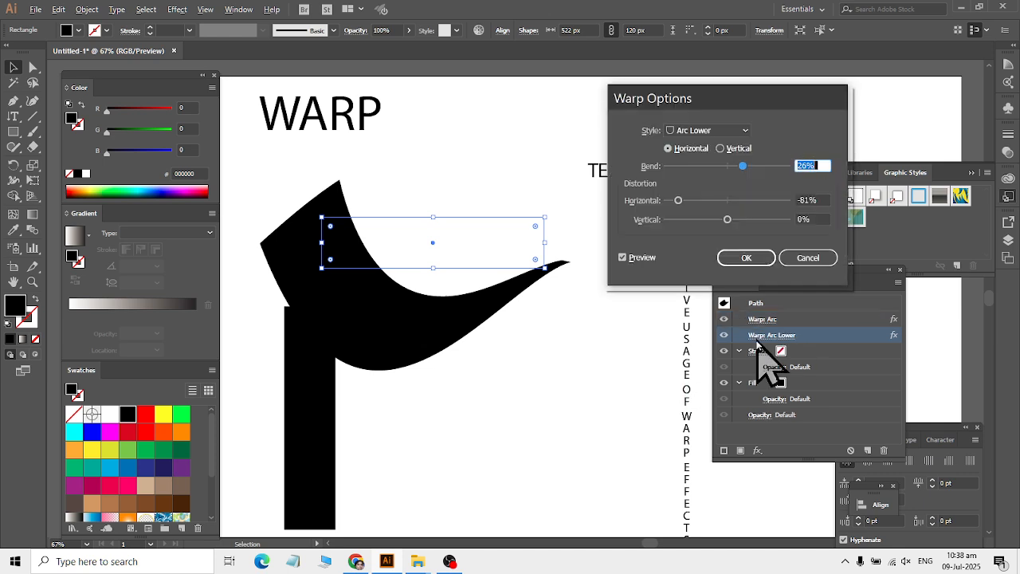
{"action": "left_click", "coordinate": [751, 258]}
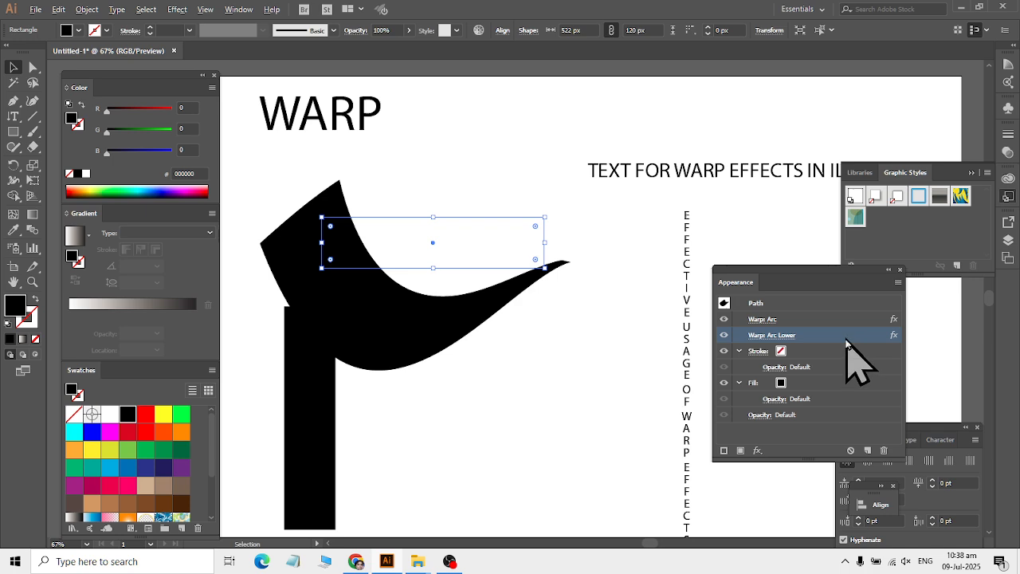
{"action": "left_click", "coordinate": [884, 451]}
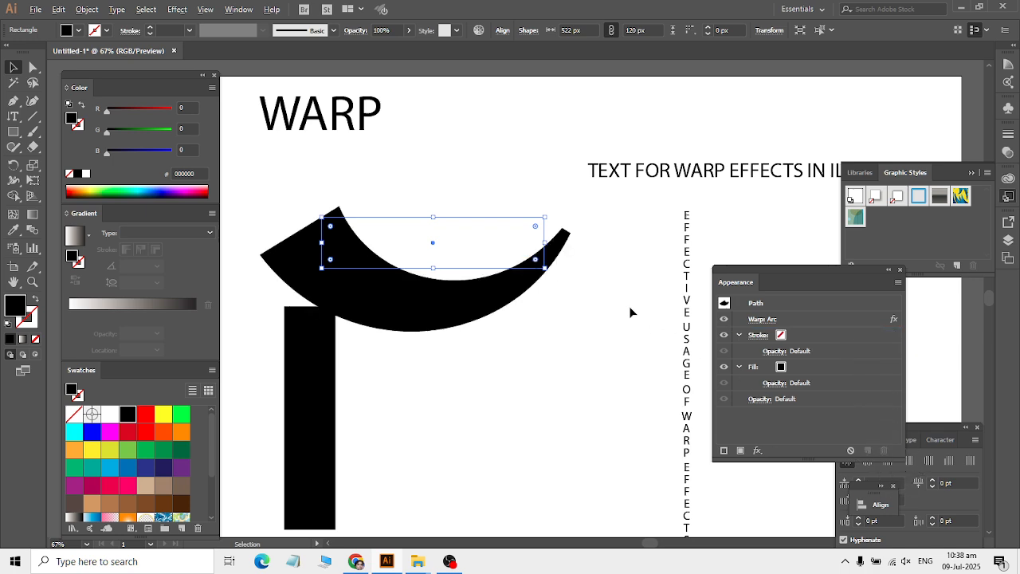
{"action": "left_click", "coordinate": [814, 319]}
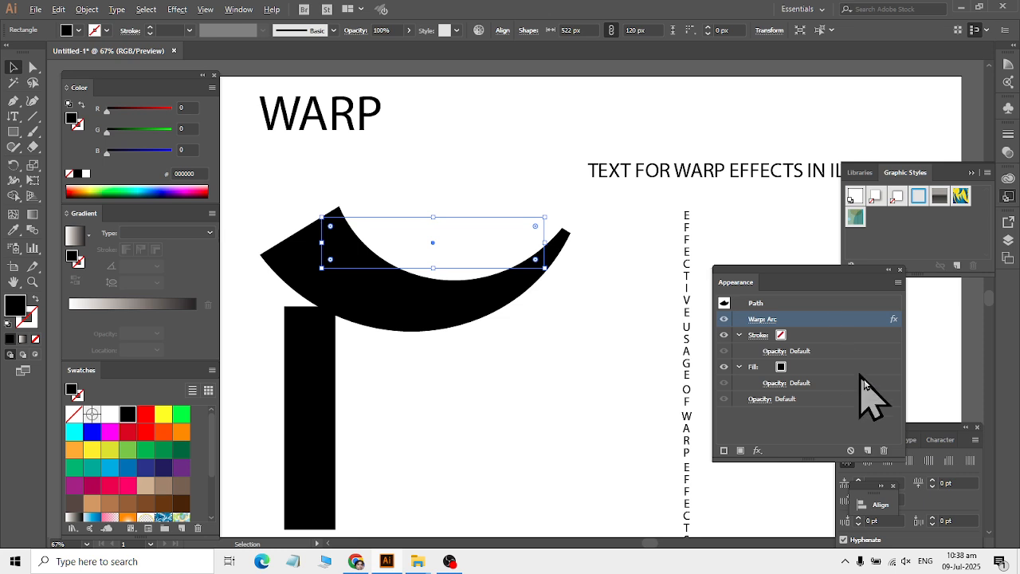
{"action": "left_click", "coordinate": [883, 451]}
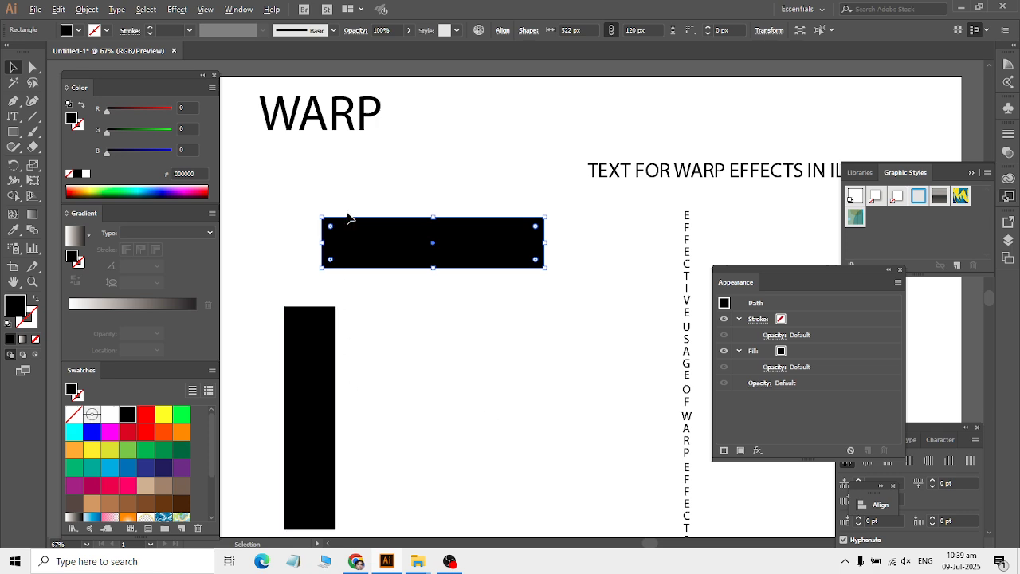
Apply a vertical Arc warp to the horizontal rectangle with -65% bend and -5% vertical distortion, and deselect it.
{"action": "left_click", "coordinate": [177, 9]}
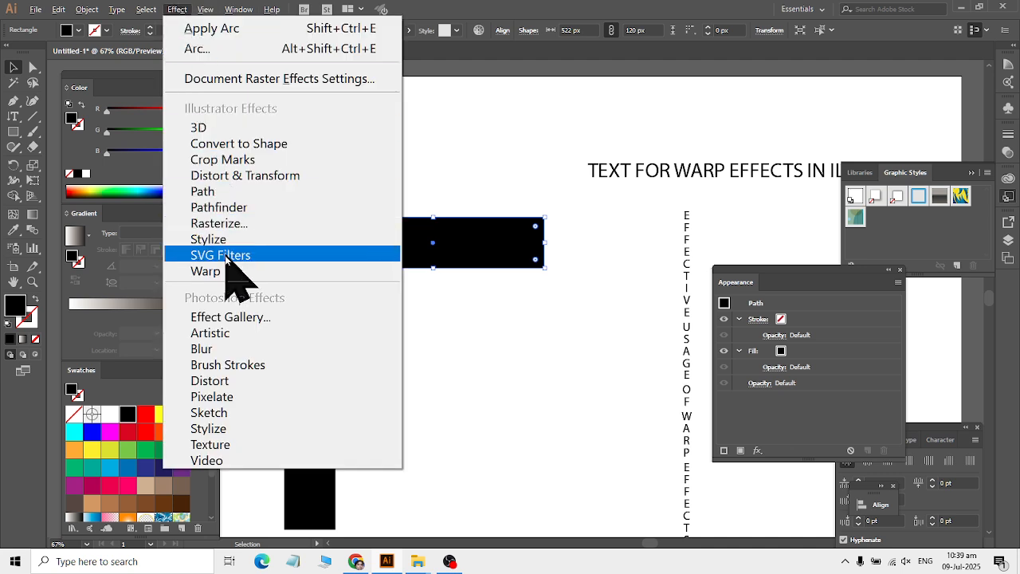
{"action": "mouse_move", "coordinate": [238, 271]}
{"action": "left_click", "coordinate": [448, 292]}
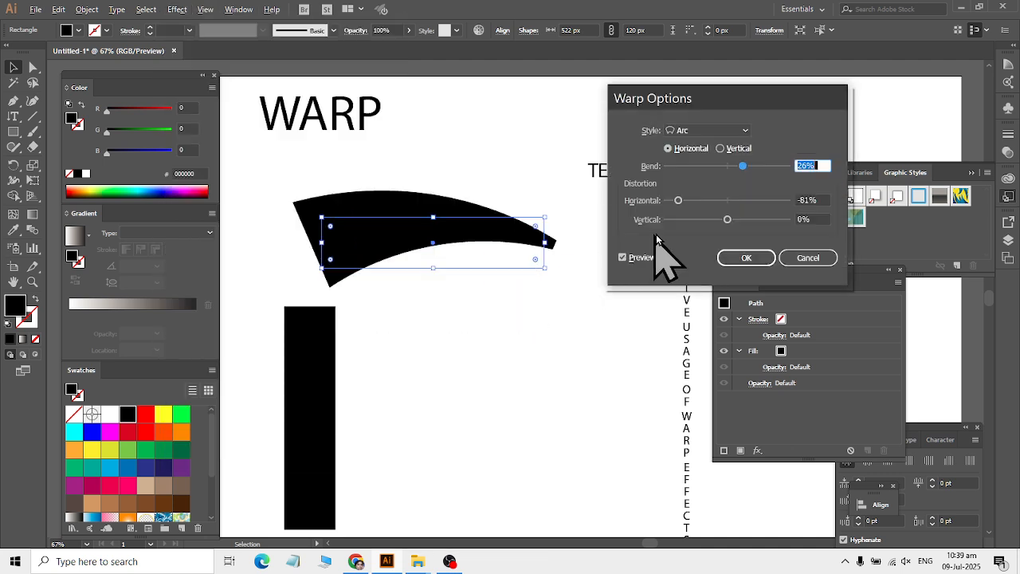
{"action": "left_click", "coordinate": [733, 151]}
{"action": "left_click_drag", "start_coordinate": [737, 169], "coordinate": [690, 176]}
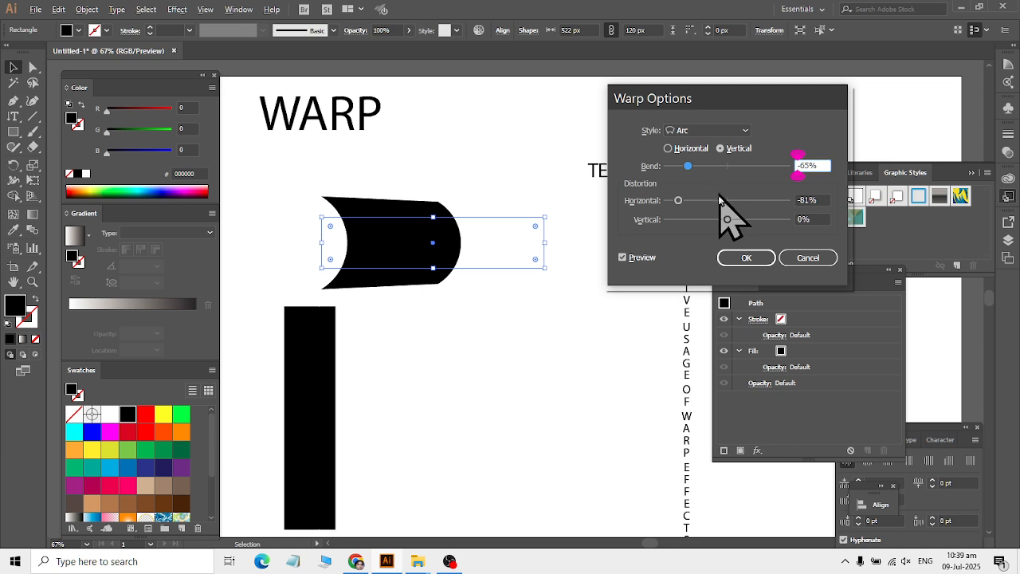
{"action": "mouse_move", "coordinate": [726, 219]}
{"action": "left_mouse_down"}
{"action": "mouse_move", "coordinate": [668, 227]}
{"action": "mouse_move", "coordinate": [791, 220]}
{"action": "mouse_move", "coordinate": [717, 223]}
{"action": "mouse_move", "coordinate": [725, 223]}
{"action": "left_mouse_up"}
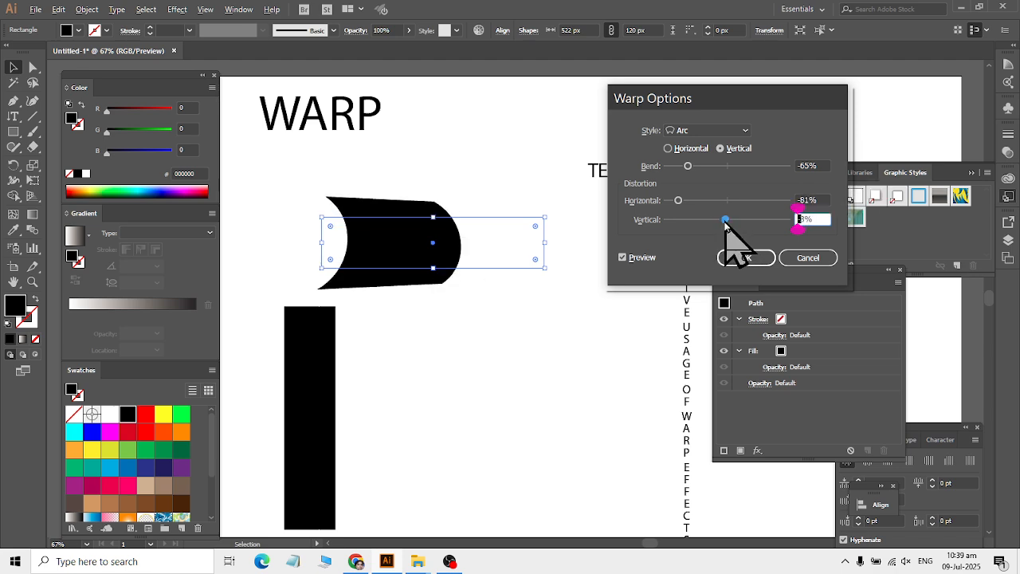
{"action": "left_click", "coordinate": [746, 258]}
{"action": "left_click", "coordinate": [569, 390]}
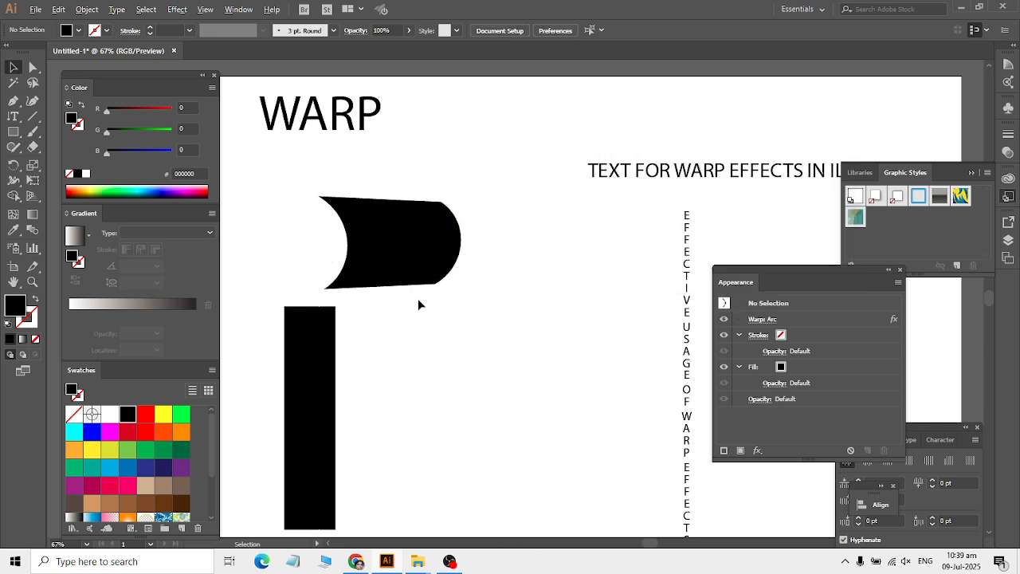
Delete the Arc warp effect from the horizontal rectangle.
{"action": "left_click", "coordinate": [426, 275]}
{"action": "left_click", "coordinate": [797, 321]}
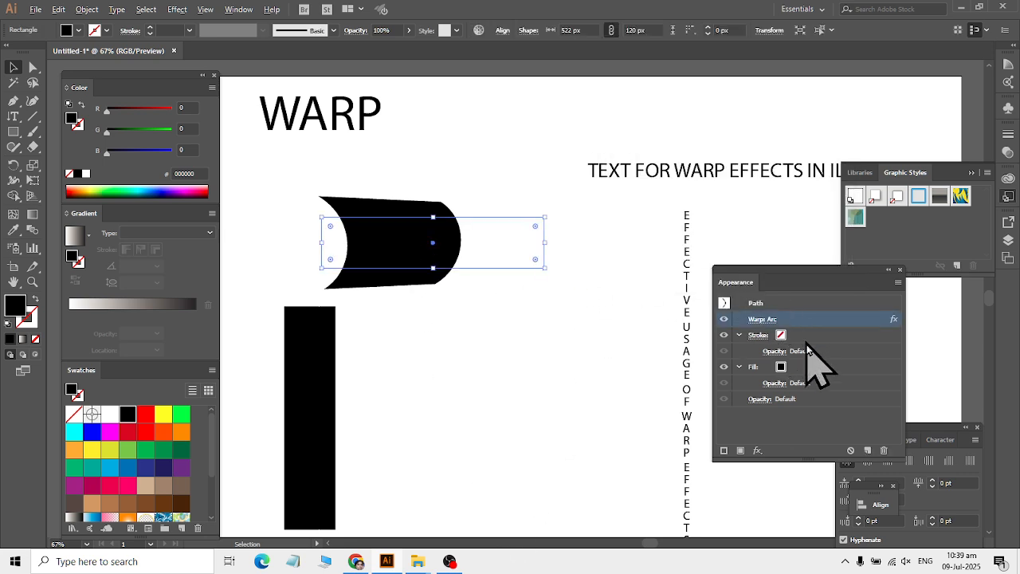
{"action": "left_click", "coordinate": [883, 451]}
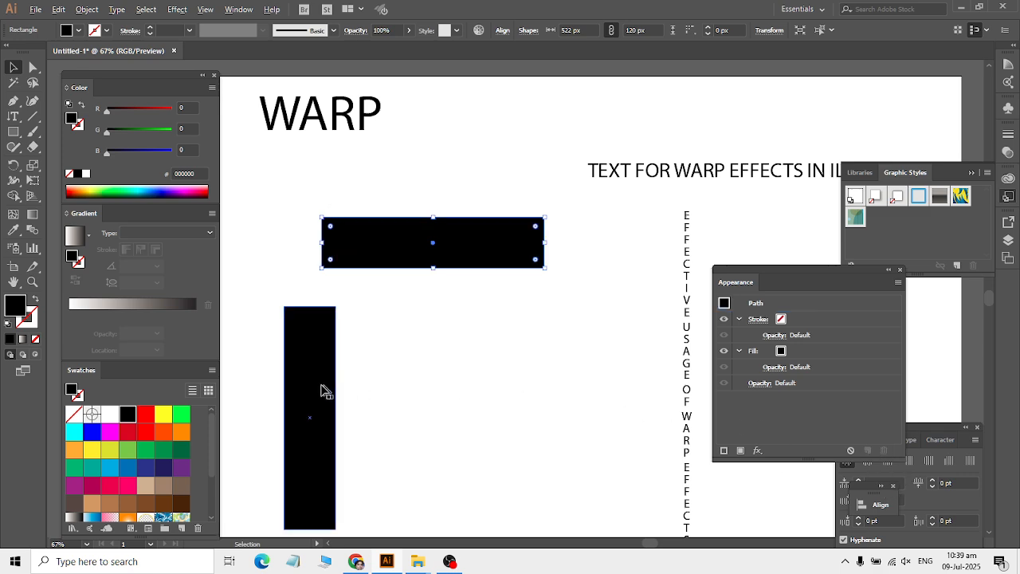
Apply a vertical Arc warp to the upright rectangle with 50% bend, -3% horizontal distortion and 70% vertical distortion.
{"action": "left_click", "coordinate": [324, 392]}
{"action": "left_click", "coordinate": [180, 9]}
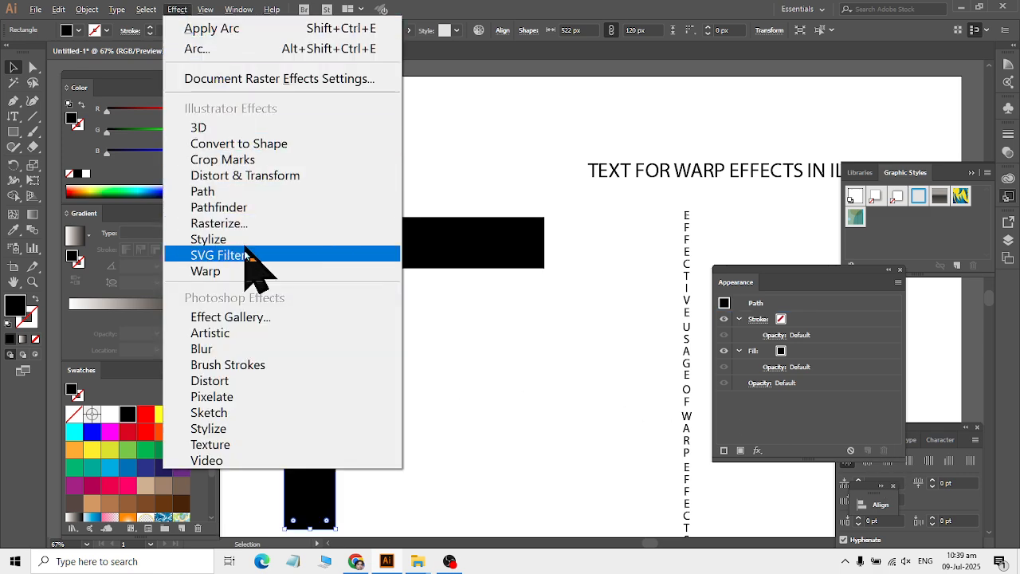
{"action": "mouse_move", "coordinate": [375, 271]}
{"action": "left_click", "coordinate": [451, 275]}
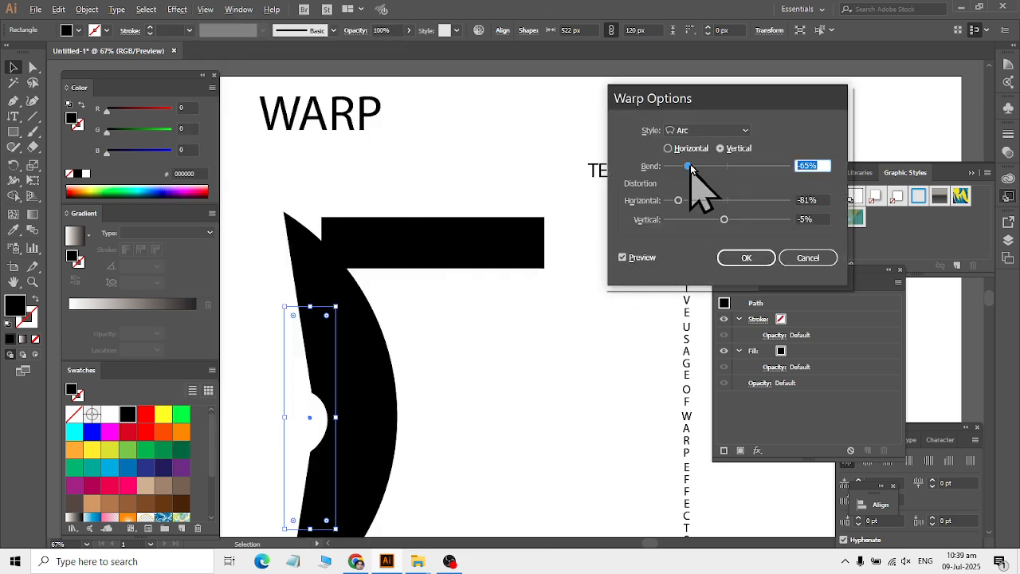
{"action": "left_click", "coordinate": [720, 149]}
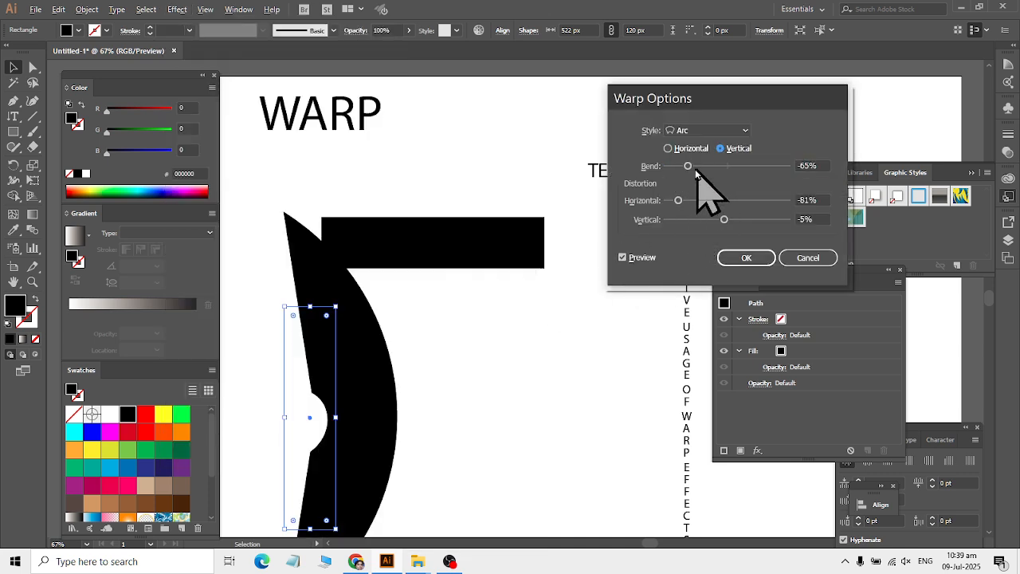
{"action": "left_click_drag", "start_coordinate": [688, 166], "coordinate": [718, 167]}
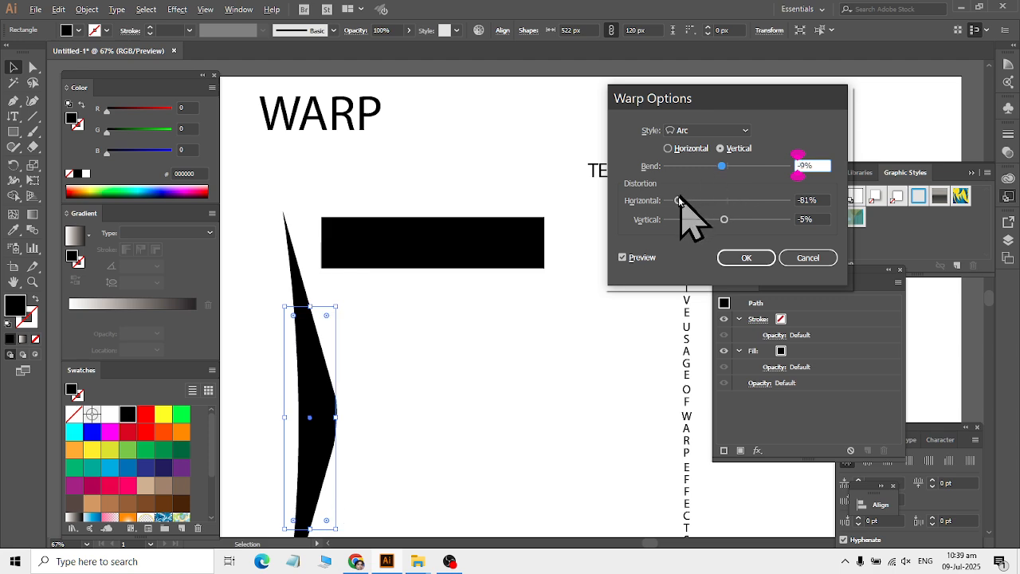
{"action": "left_click_drag", "start_coordinate": [678, 200], "coordinate": [726, 200]}
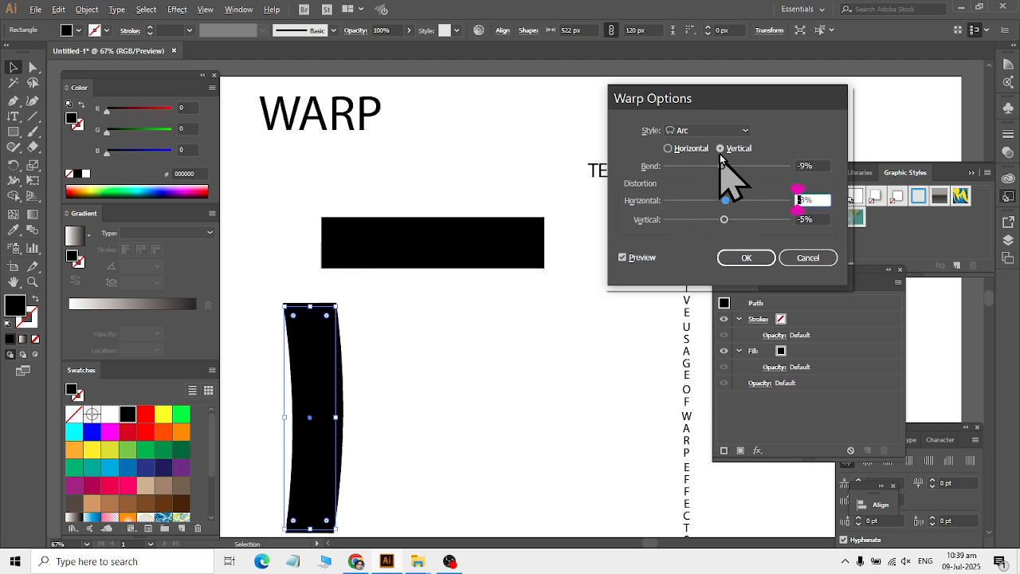
{"action": "left_click_drag", "start_coordinate": [724, 166], "coordinate": [757, 167]}
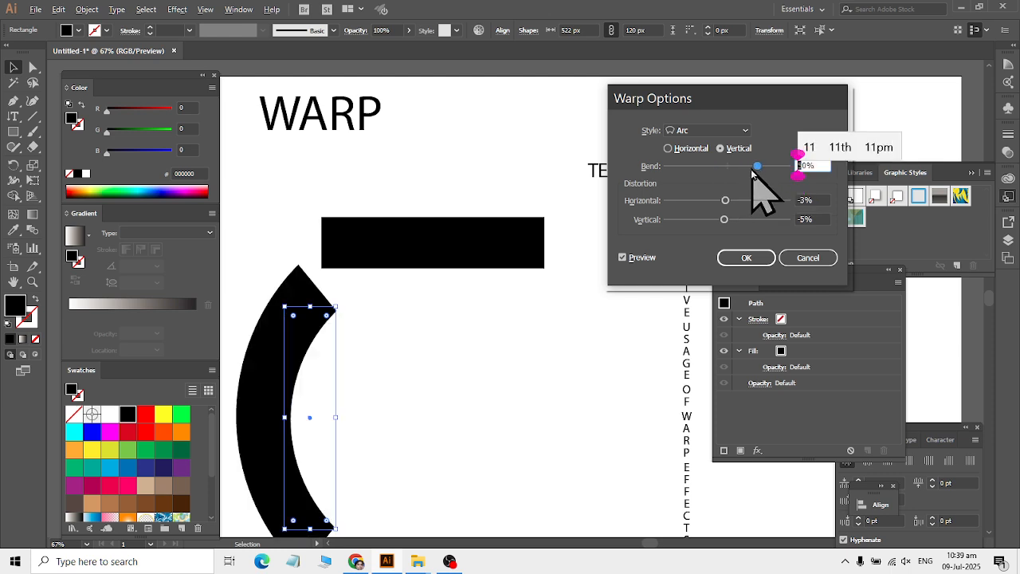
{"action": "left_click_drag", "start_coordinate": [724, 220], "coordinate": [767, 223]}
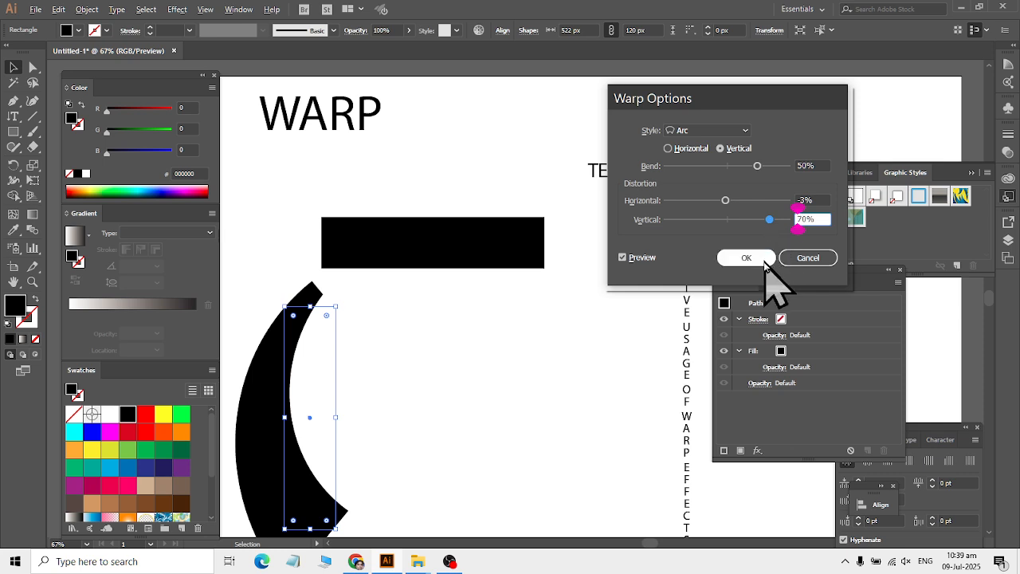
{"action": "left_click", "coordinate": [757, 258]}
Move the warped upright shape slightly up and to the left, and delete its Arc effect.
{"action": "left_click_drag", "start_coordinate": [273, 448], "coordinate": [264, 413]}
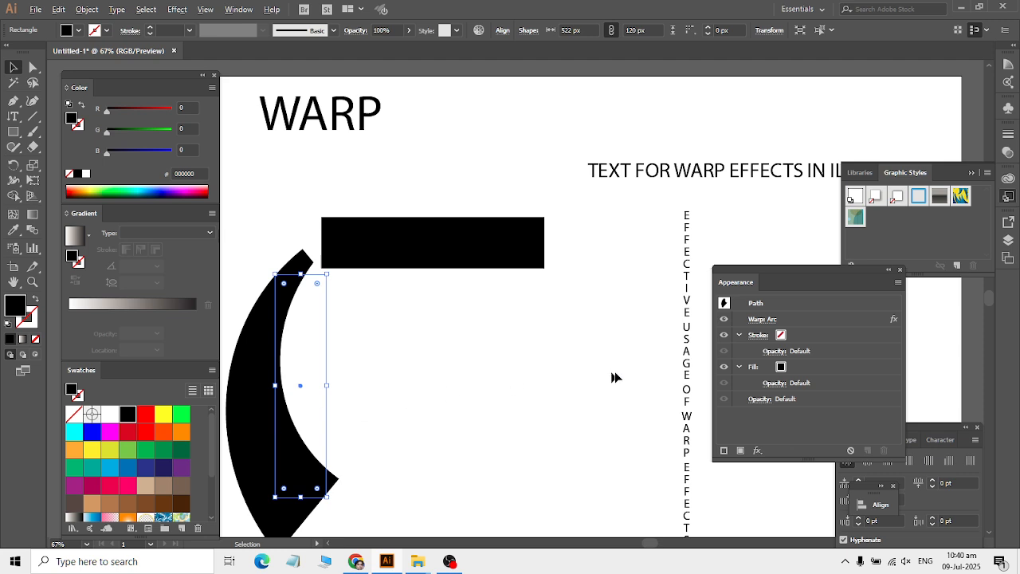
{"action": "left_click", "coordinate": [816, 321]}
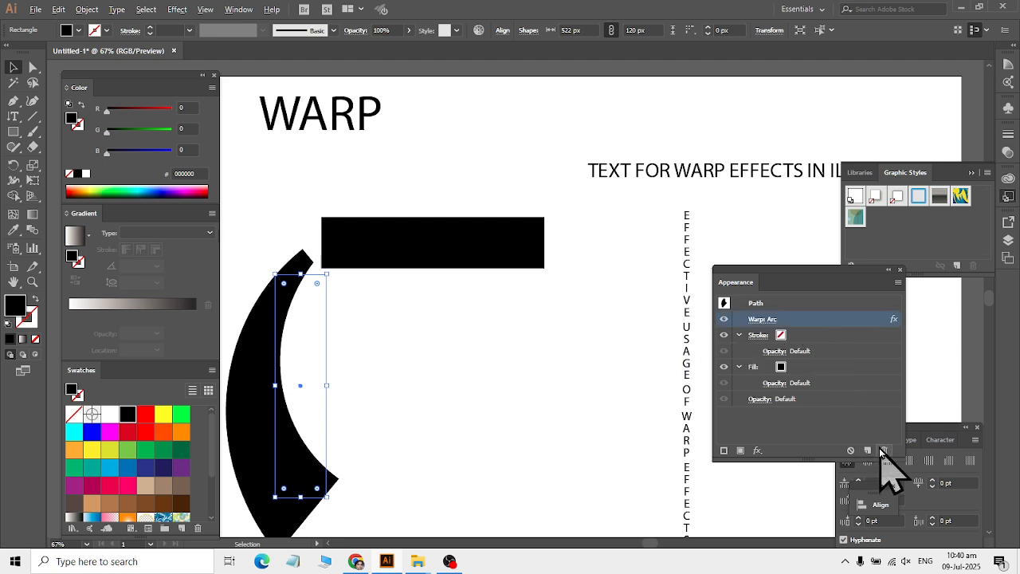
{"action": "left_click", "coordinate": [883, 451]}
Draw a 129 px black square below the horizontal rectangle and place a copy of it to the right.
{"action": "left_click", "coordinate": [400, 260]}
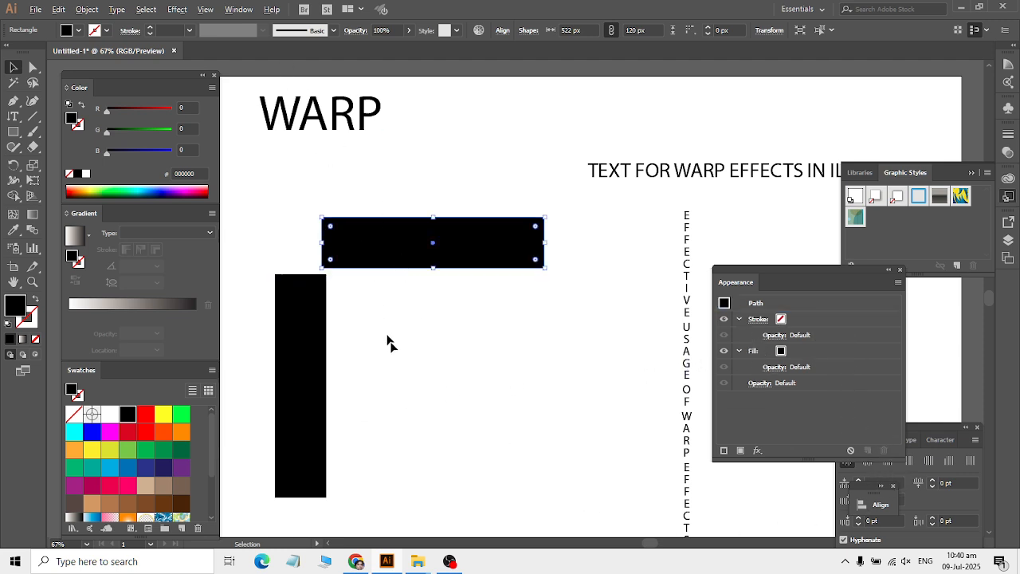
{"action": "left_click", "coordinate": [389, 343]}
{"action": "left_click", "coordinate": [401, 238]}
{"action": "left_click", "coordinate": [13, 131]}
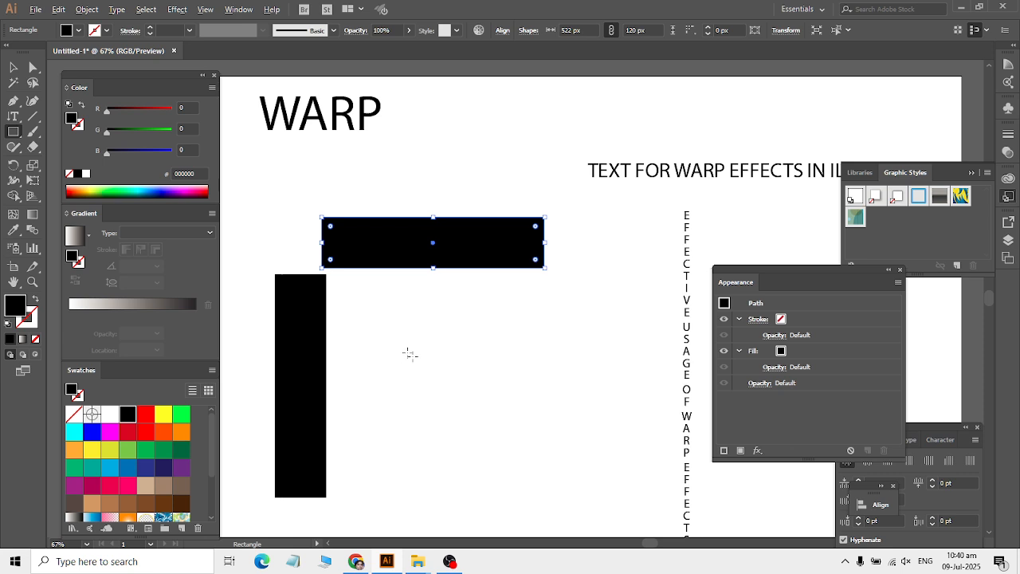
{"action": "mouse_move", "coordinate": [397, 348]}
{"action": "left_mouse_down"}
{"action": "mouse_move", "coordinate": [462, 387]}
{"action": "mouse_move", "coordinate": [454, 402]}
{"action": "mouse_move", "coordinate": [537, 389]}
{"action": "left_mouse_up"}
{"action": "left_click", "coordinate": [14, 67]}
Apply a horizontal Arc Lower warp to the right square with slightly reduced bend, -3% horizontal distortion and 70% vertical distortion.
{"action": "left_click", "coordinate": [176, 9]}
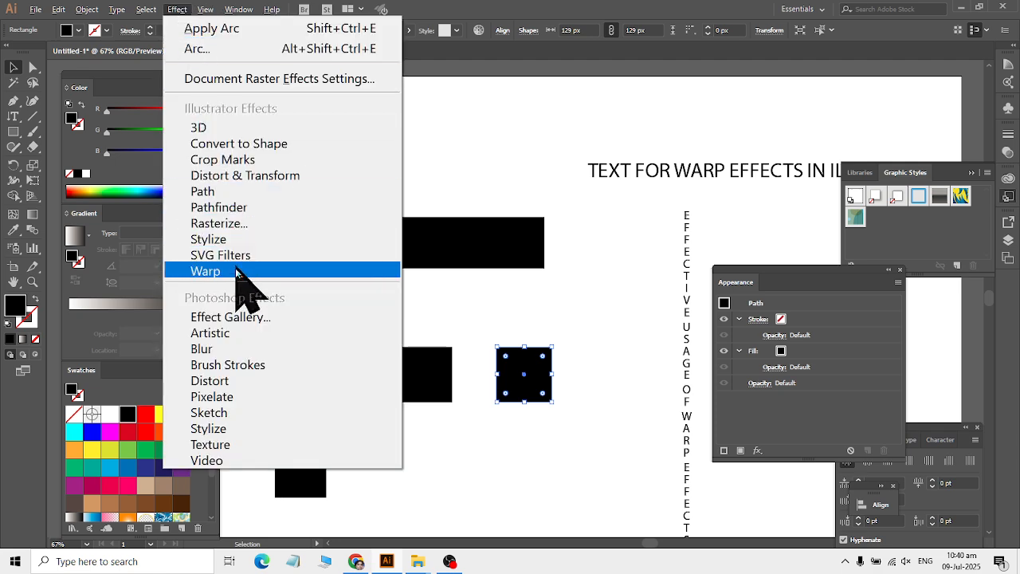
{"action": "mouse_move", "coordinate": [236, 271]}
{"action": "left_click", "coordinate": [467, 291]}
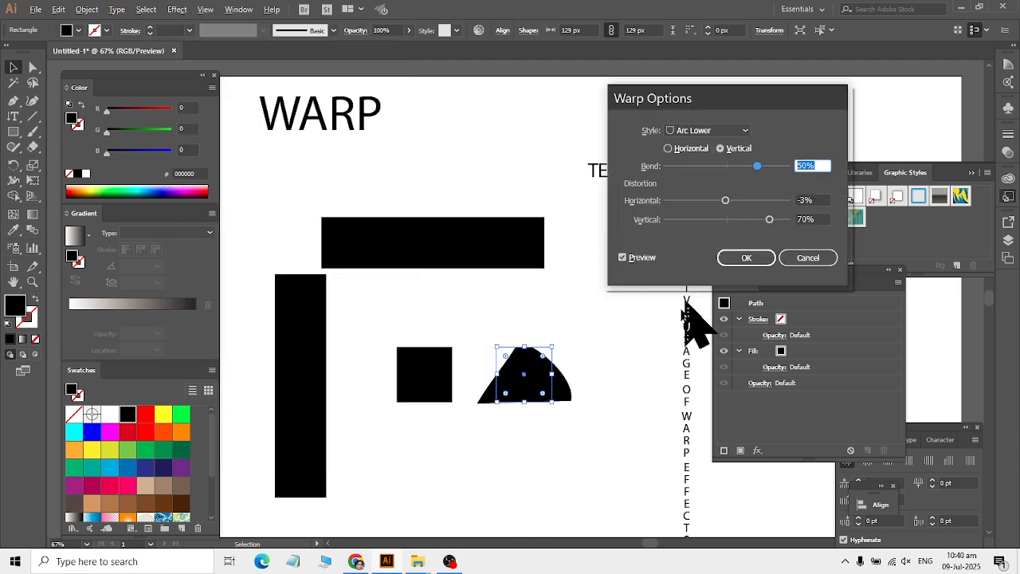
{"action": "left_click", "coordinate": [680, 150]}
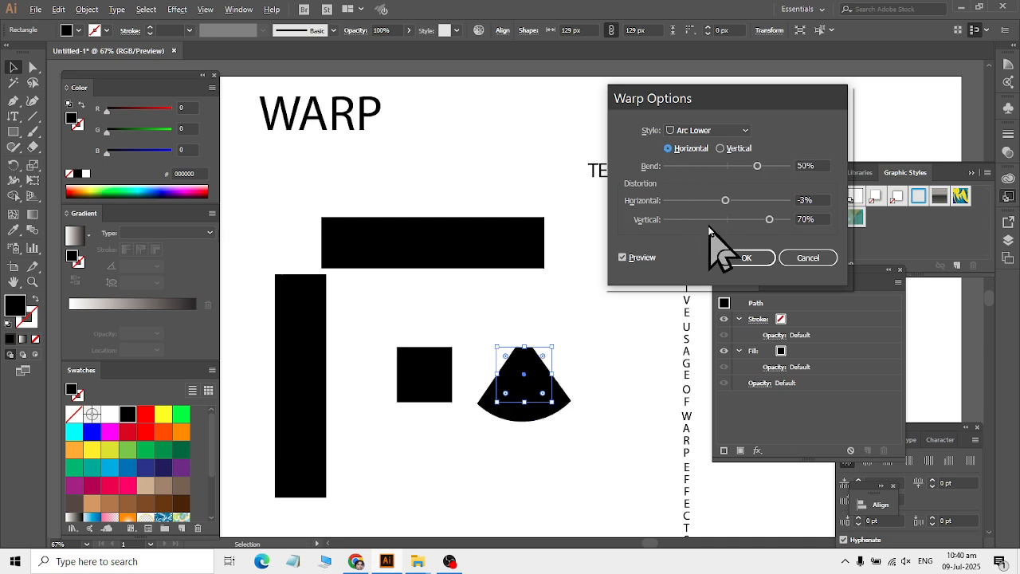
{"action": "mouse_move", "coordinate": [757, 165]}
{"action": "left_mouse_down"}
{"action": "mouse_move", "coordinate": [674, 180]}
{"action": "mouse_move", "coordinate": [756, 169]}
{"action": "left_mouse_up"}
{"action": "left_click", "coordinate": [761, 257]}
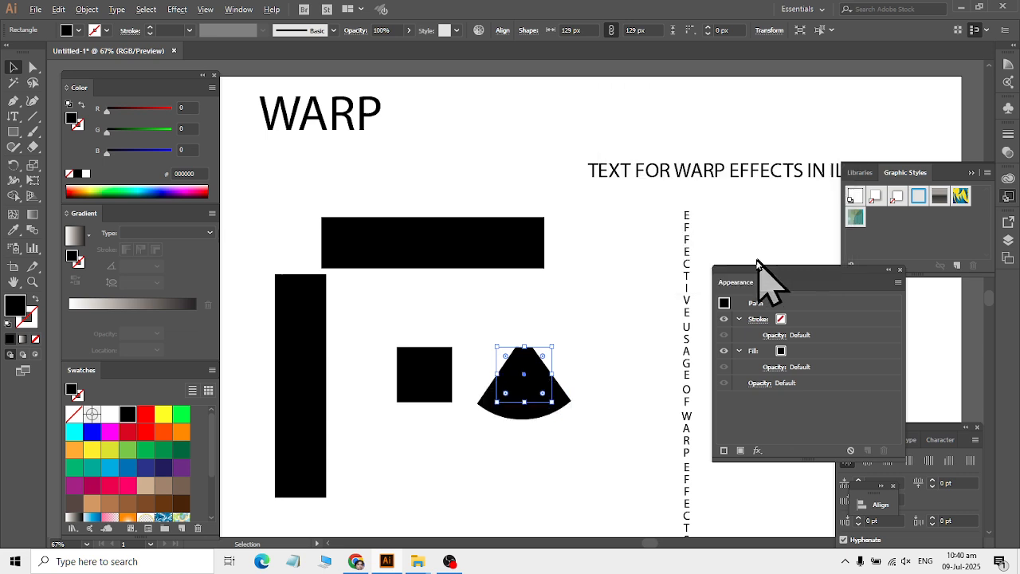
Apply a horizontal Arc Upper warp to the left square with -59% bend, -3% horizontal distortion and 70% vertical distortion.
{"action": "left_click", "coordinate": [424, 381]}
{"action": "left_click", "coordinate": [177, 9]}
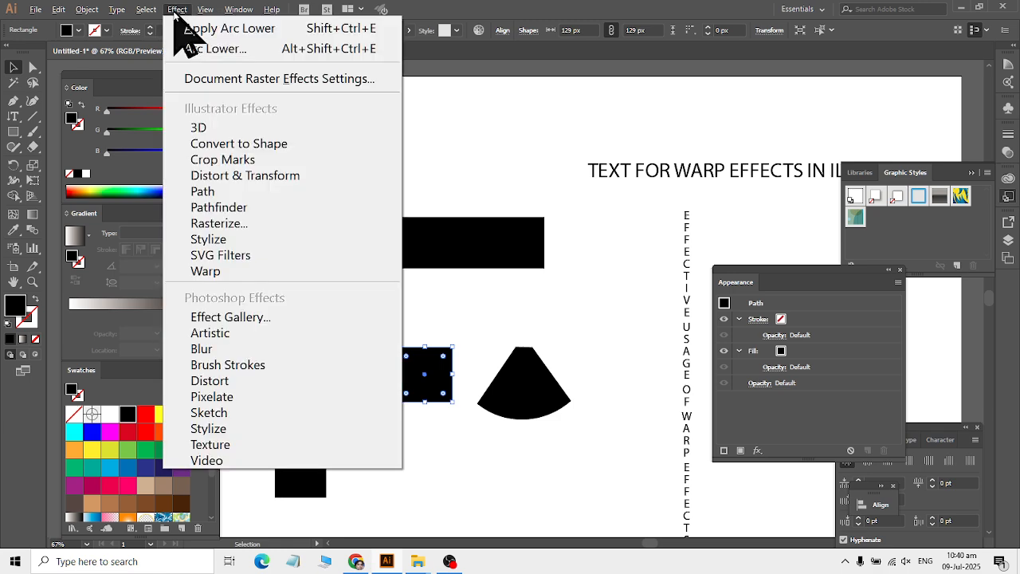
{"action": "mouse_move", "coordinate": [236, 275]}
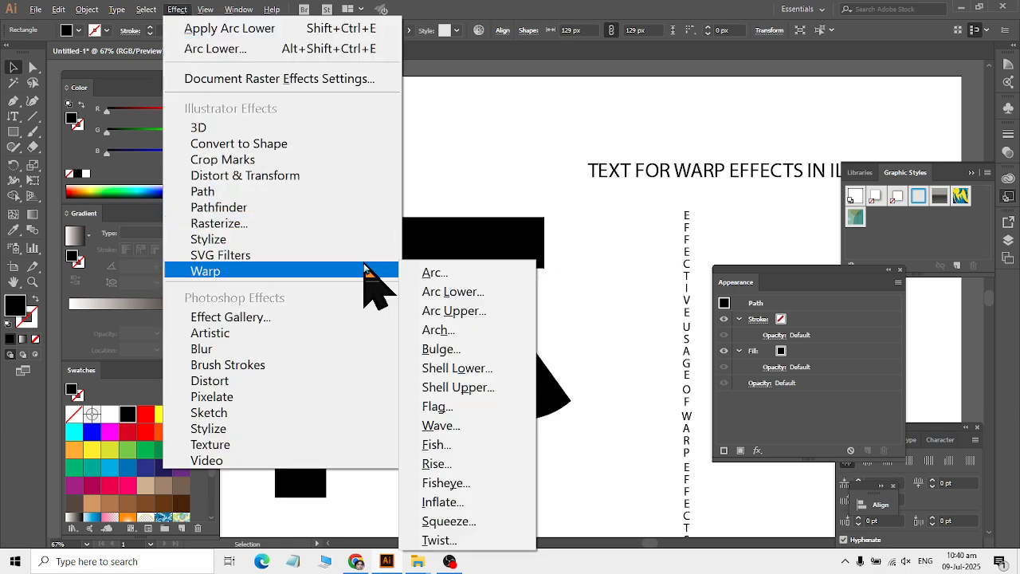
{"action": "left_click", "coordinate": [454, 313]}
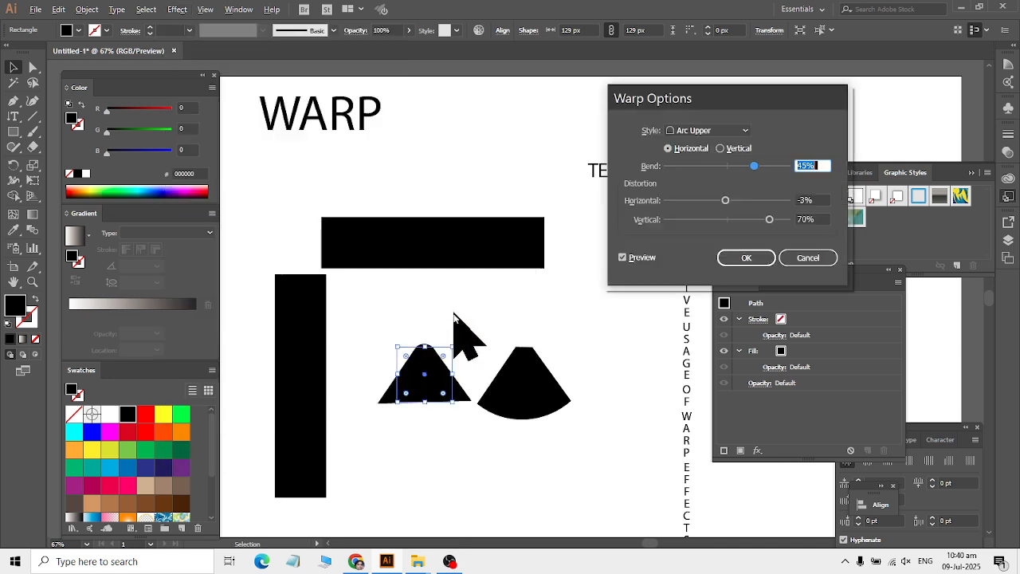
{"action": "left_click_drag", "start_coordinate": [754, 166], "coordinate": [692, 167]}
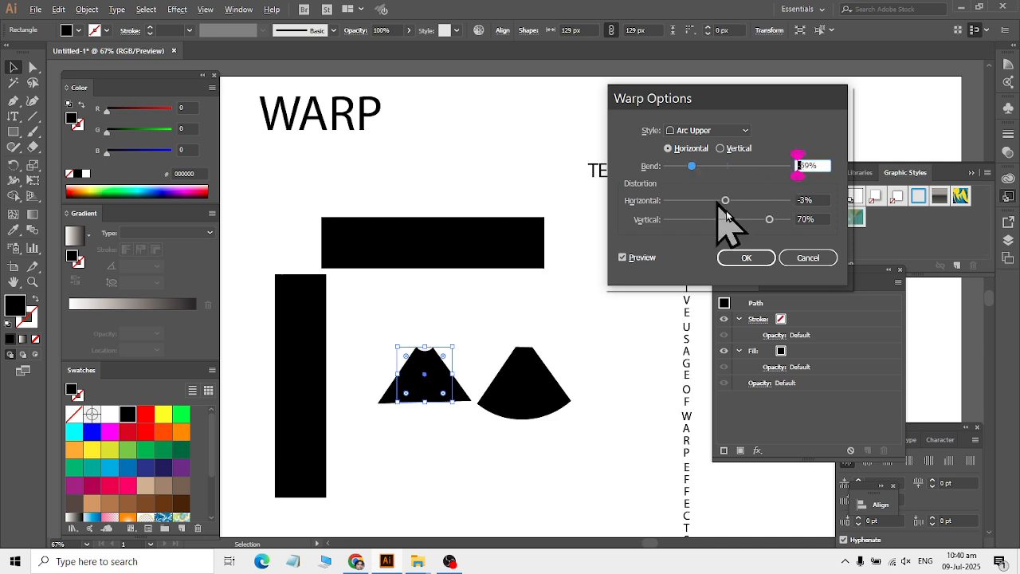
{"action": "left_click", "coordinate": [749, 257]}
{"action": "left_click", "coordinate": [627, 321]}
Delete the Arc Upper warp effect from the left square.
{"action": "left_click", "coordinate": [438, 401]}
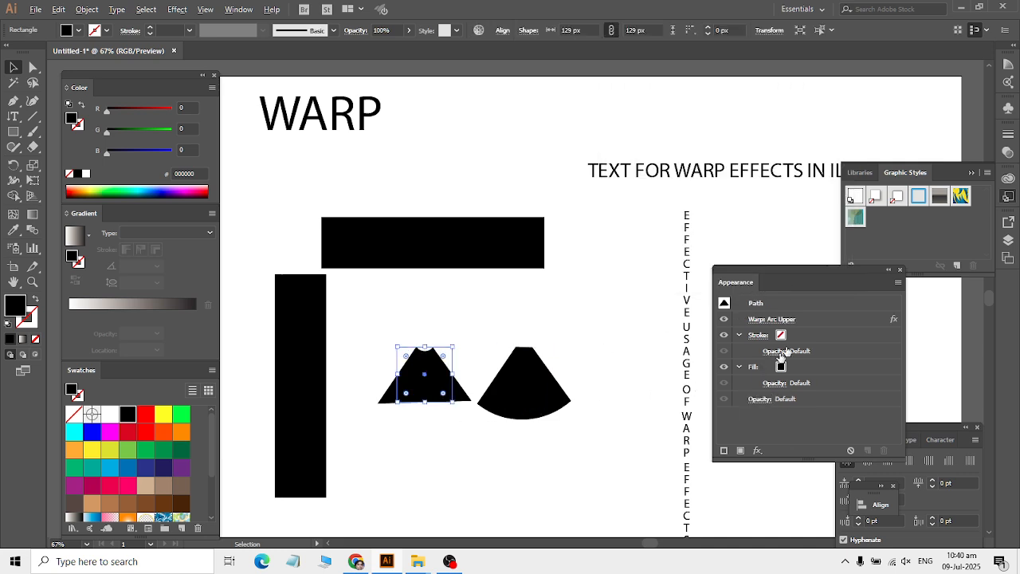
{"action": "left_click", "coordinate": [813, 320]}
{"action": "left_click", "coordinate": [884, 450]}
Delete the Arc Lower warp effect from the right square and deselect it.
{"action": "left_click", "coordinate": [553, 391]}
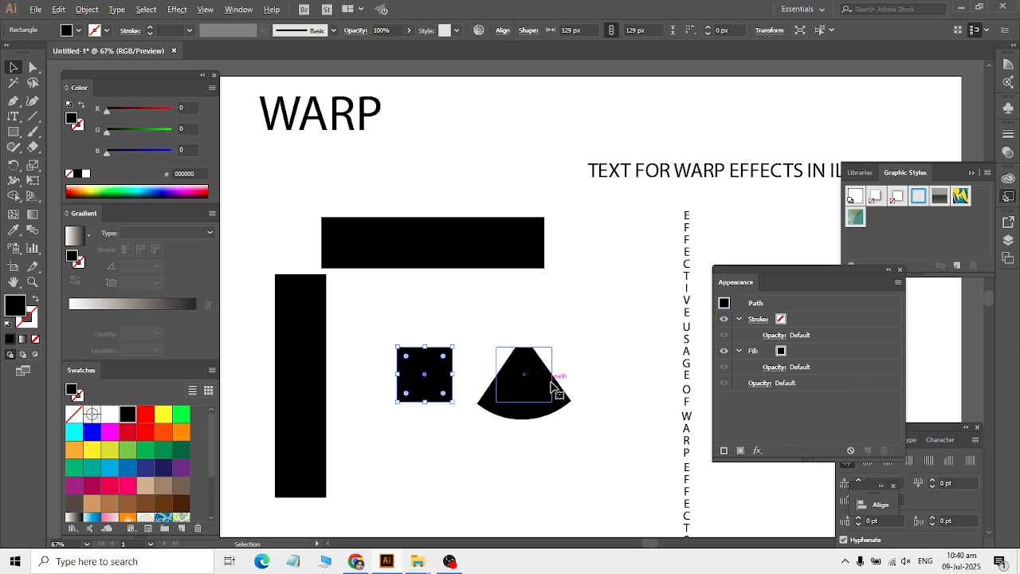
{"action": "left_click", "coordinate": [813, 319]}
{"action": "left_click", "coordinate": [884, 451]}
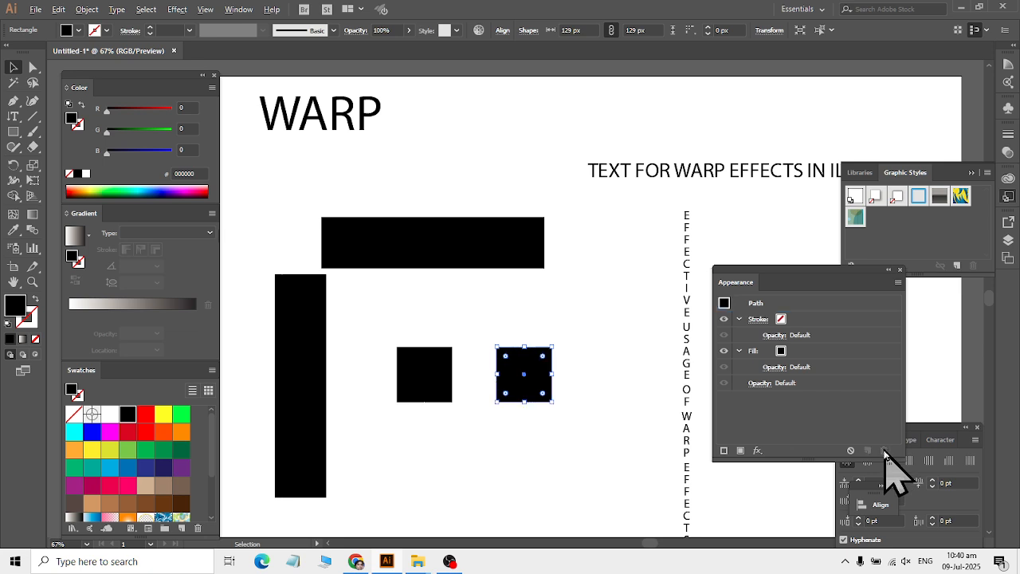
{"action": "left_click", "coordinate": [560, 295]}
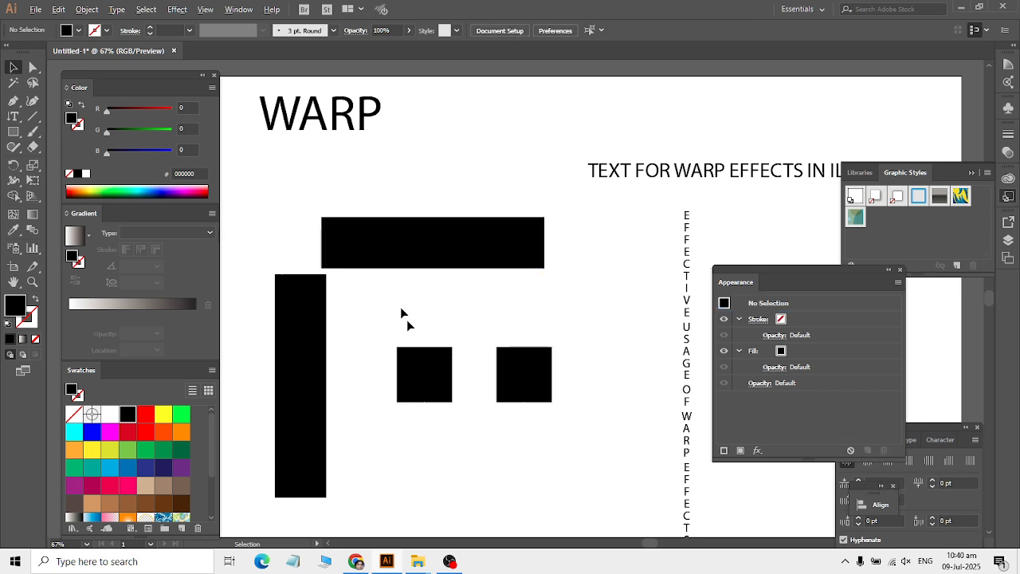
{"action": "left_click", "coordinate": [420, 395]}
{"action": "left_click", "coordinate": [177, 10]}
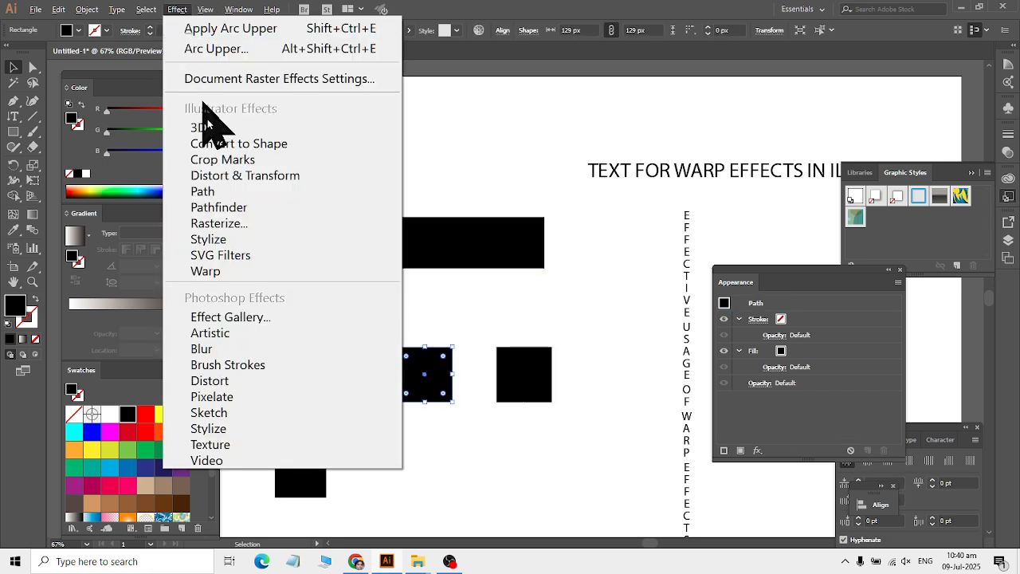
{"action": "mouse_move", "coordinate": [263, 272]}
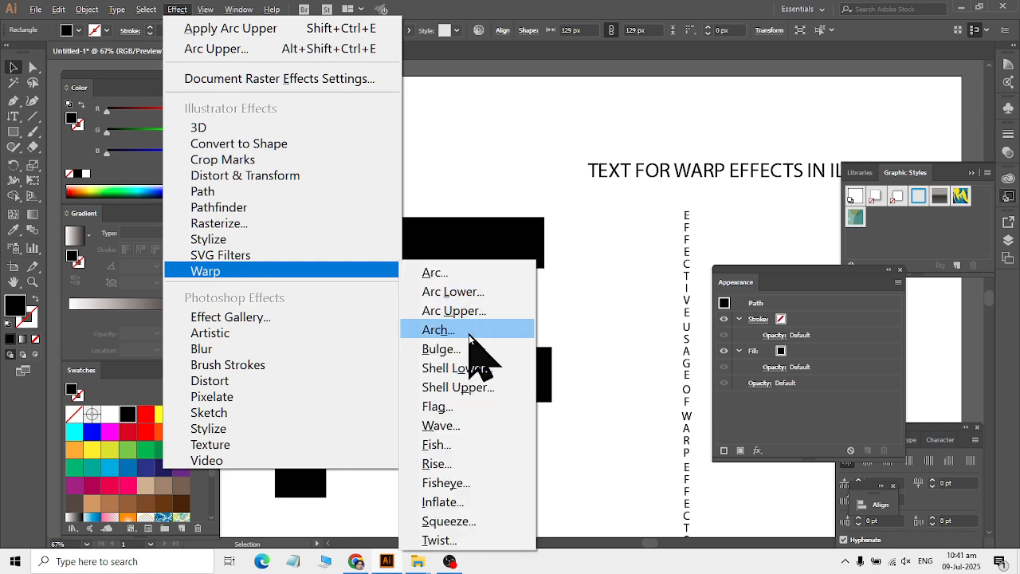
{"action": "left_click", "coordinate": [601, 336]}
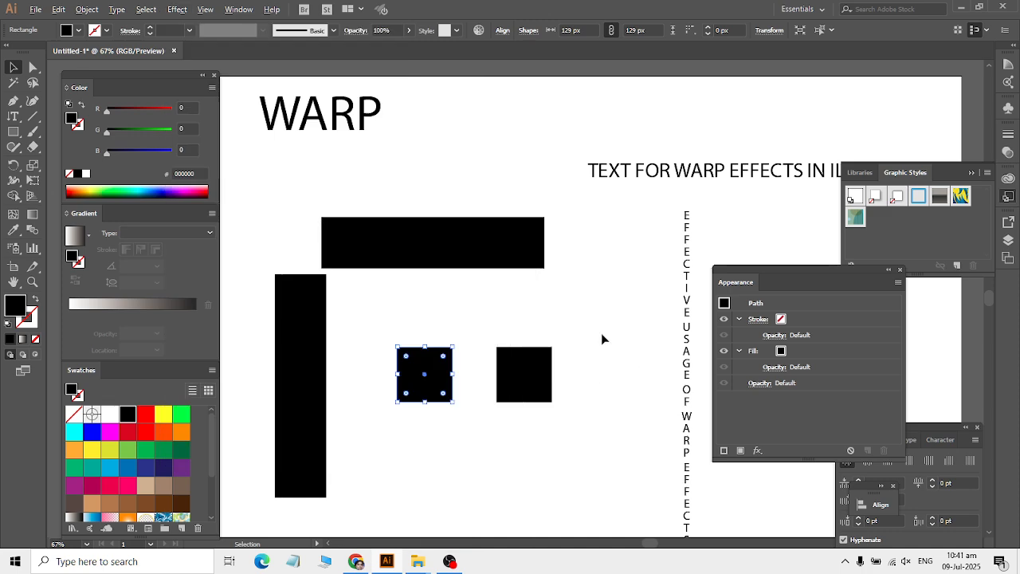
Try a horizontal Arch warp on the horizontal rectangle, varying the bend up to 100%, and cancel it.
{"action": "left_click", "coordinate": [459, 257]}
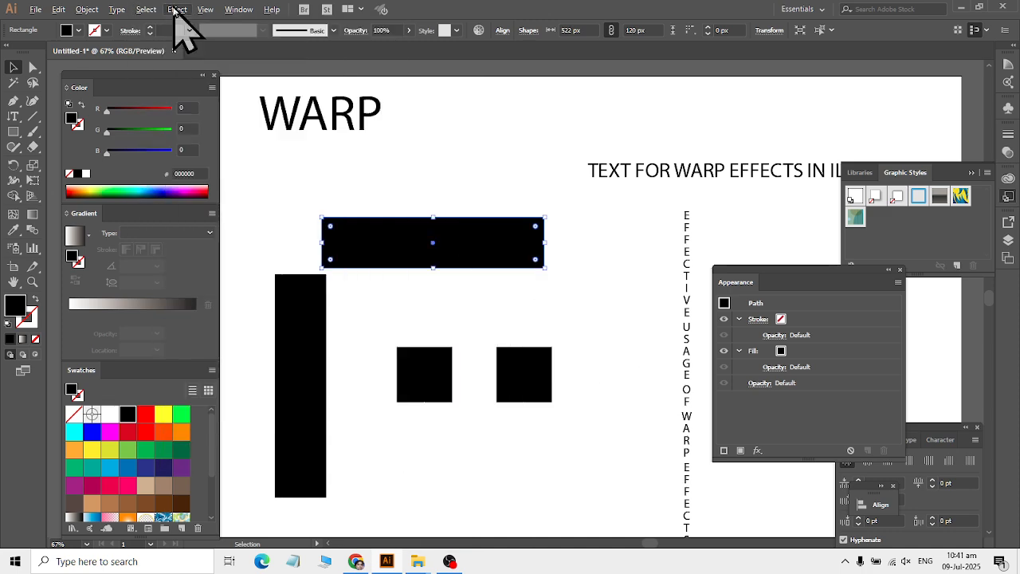
{"action": "left_click", "coordinate": [177, 9]}
{"action": "mouse_move", "coordinate": [346, 274]}
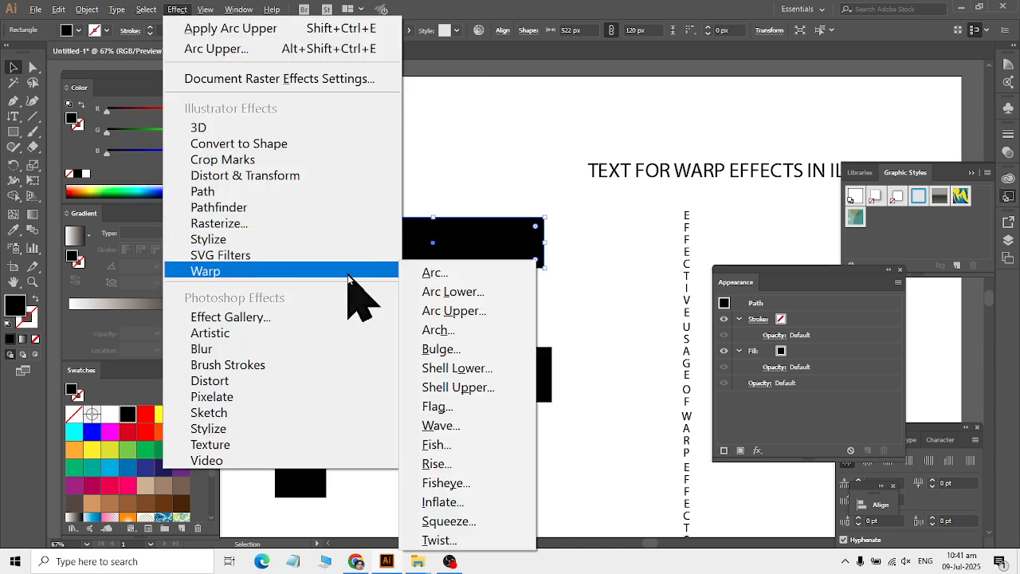
{"action": "left_click", "coordinate": [449, 339]}
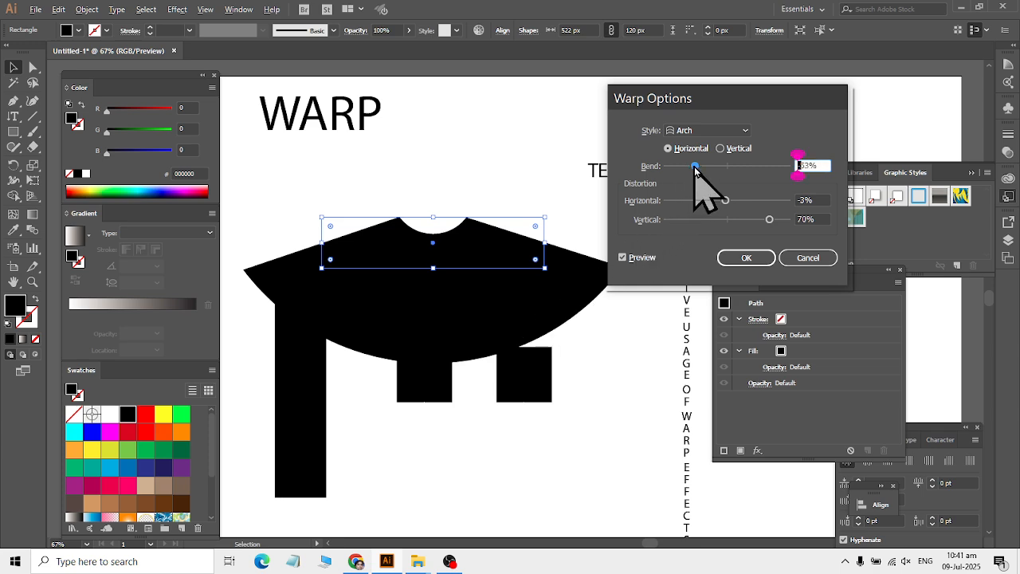
{"action": "left_click_drag", "start_coordinate": [694, 167], "coordinate": [802, 167]}
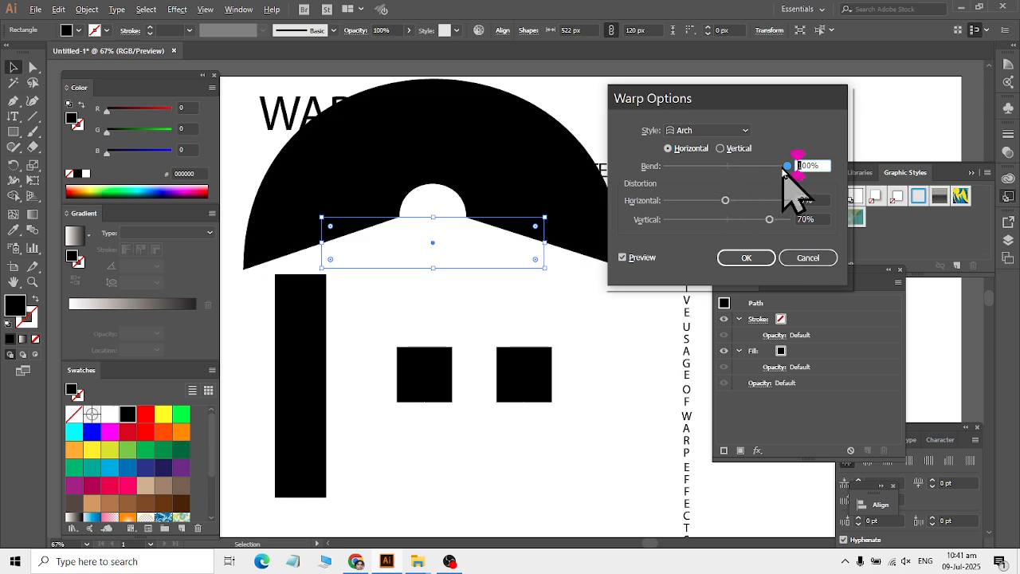
{"action": "left_click_drag", "start_coordinate": [786, 166], "coordinate": [743, 169]}
{"action": "left_click", "coordinate": [808, 257]}
Try a vertical Arch warp with a weaker negative bend on the upright rectangle, cancel it, and deselect the rectangle.
{"action": "left_click", "coordinate": [305, 343]}
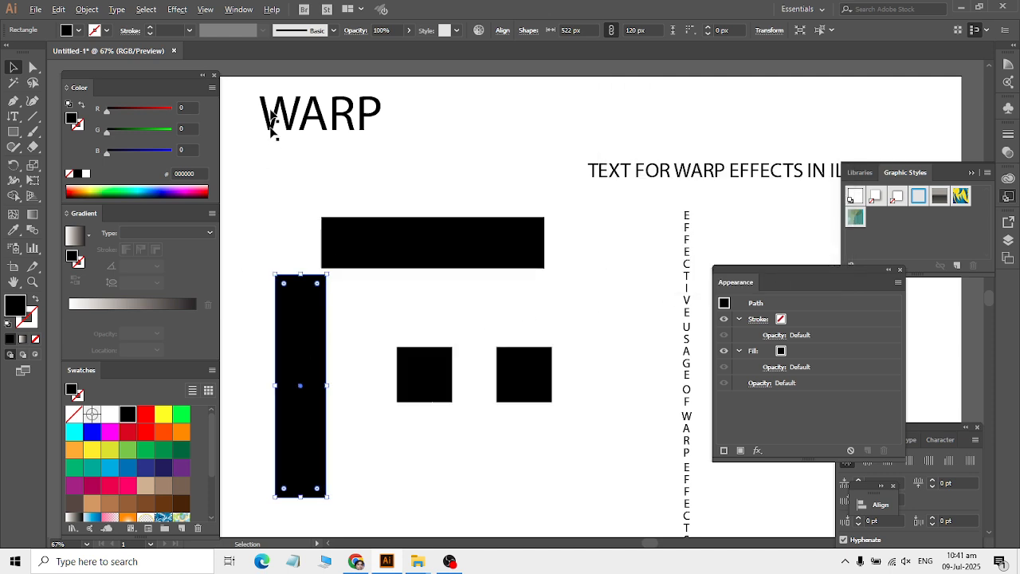
{"action": "left_click", "coordinate": [177, 9]}
{"action": "mouse_move", "coordinate": [221, 273]}
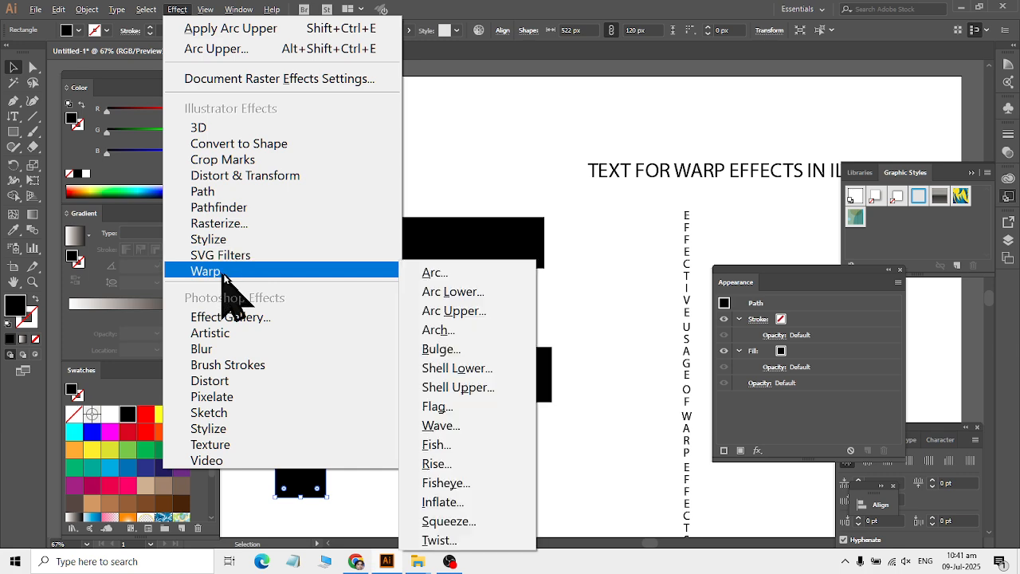
{"action": "left_click", "coordinate": [483, 330]}
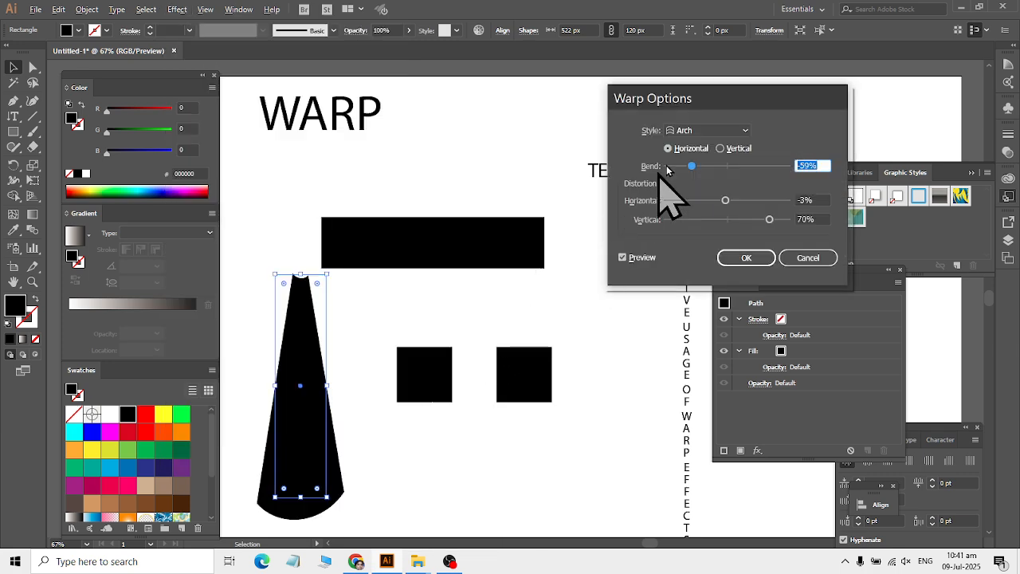
{"action": "left_click", "coordinate": [740, 149]}
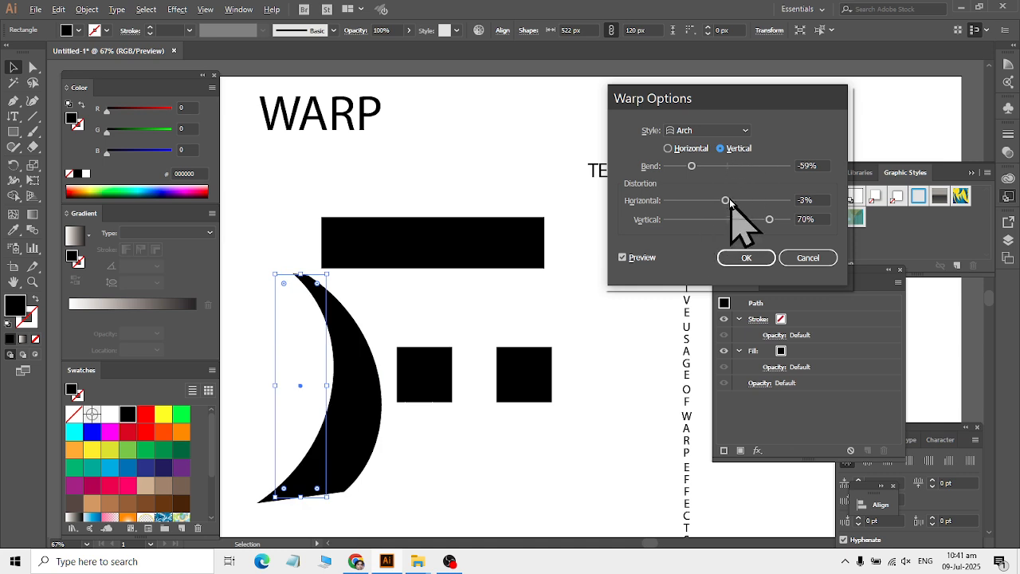
{"action": "left_click_drag", "start_coordinate": [692, 168], "coordinate": [717, 177]}
{"action": "left_click", "coordinate": [808, 258]}
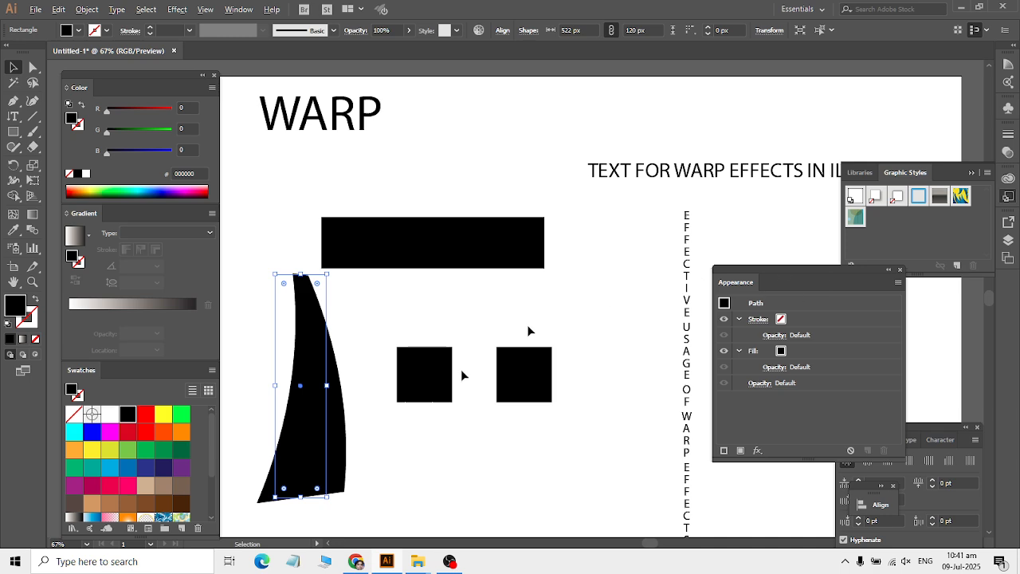
{"action": "left_click", "coordinate": [565, 419]}
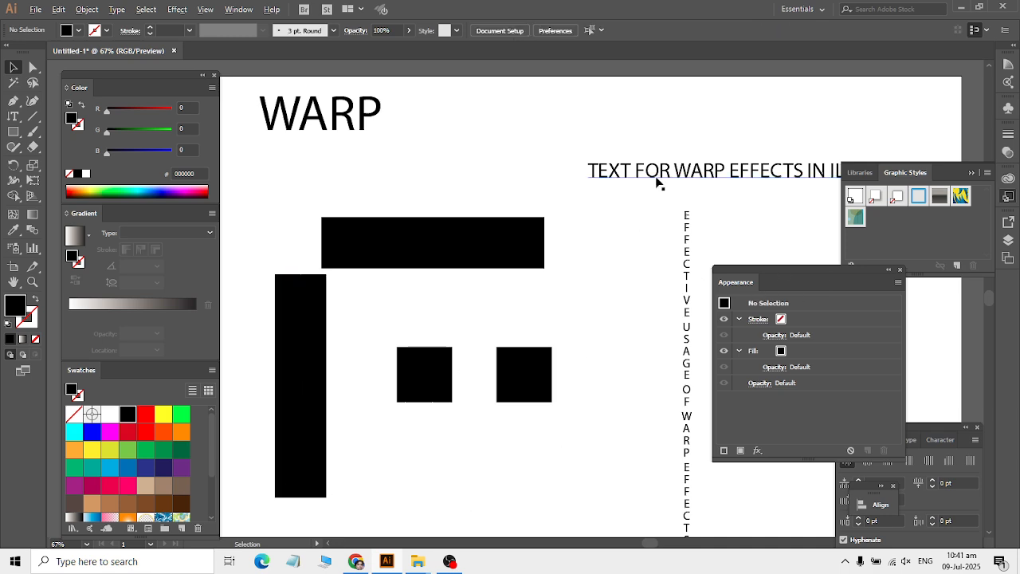
Start a horizontal Arc warp on the horizontal text line and set its bend to 100%.
{"action": "left_click", "coordinate": [658, 183]}
{"action": "left_click", "coordinate": [178, 8]}
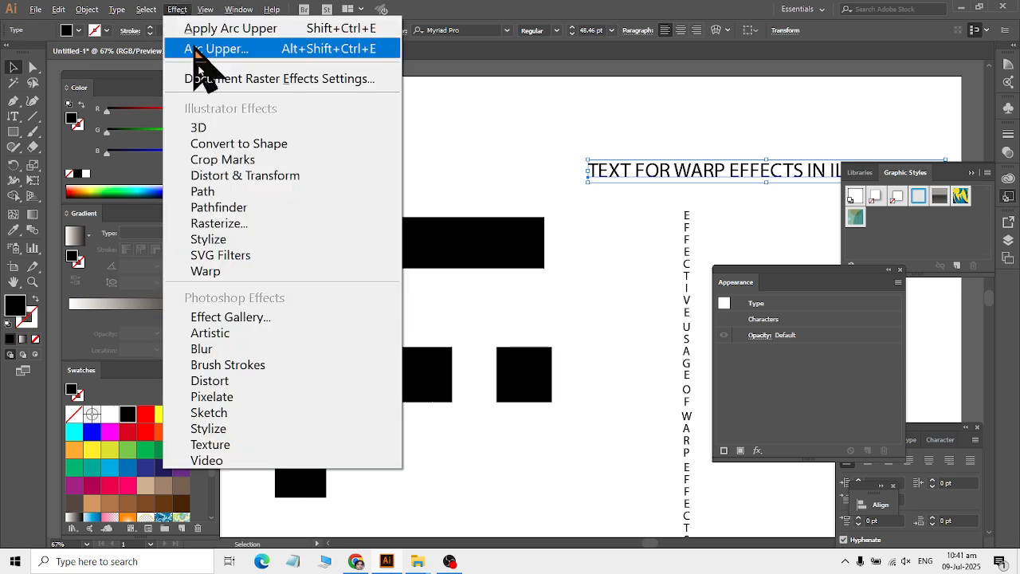
{"action": "mouse_move", "coordinate": [227, 271]}
{"action": "left_click", "coordinate": [434, 273]}
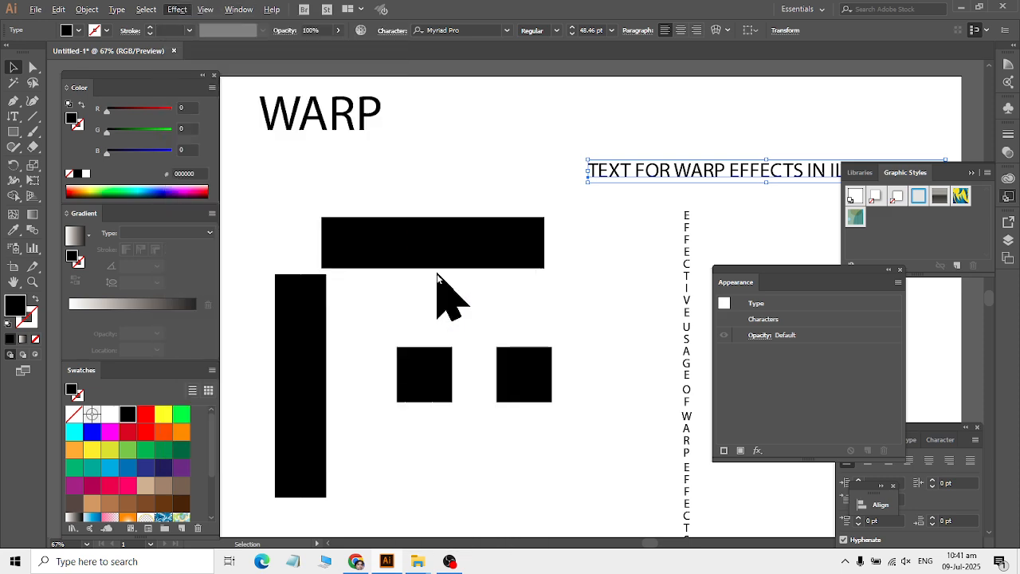
{"action": "left_click_drag", "start_coordinate": [720, 96], "coordinate": [342, 188]}
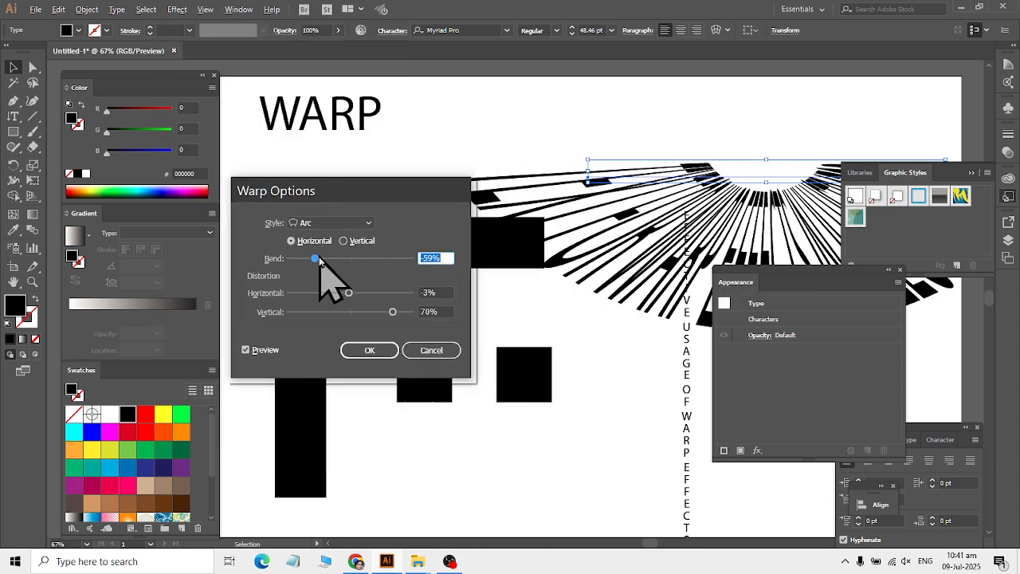
{"action": "left_click_drag", "start_coordinate": [315, 258], "coordinate": [429, 275]}
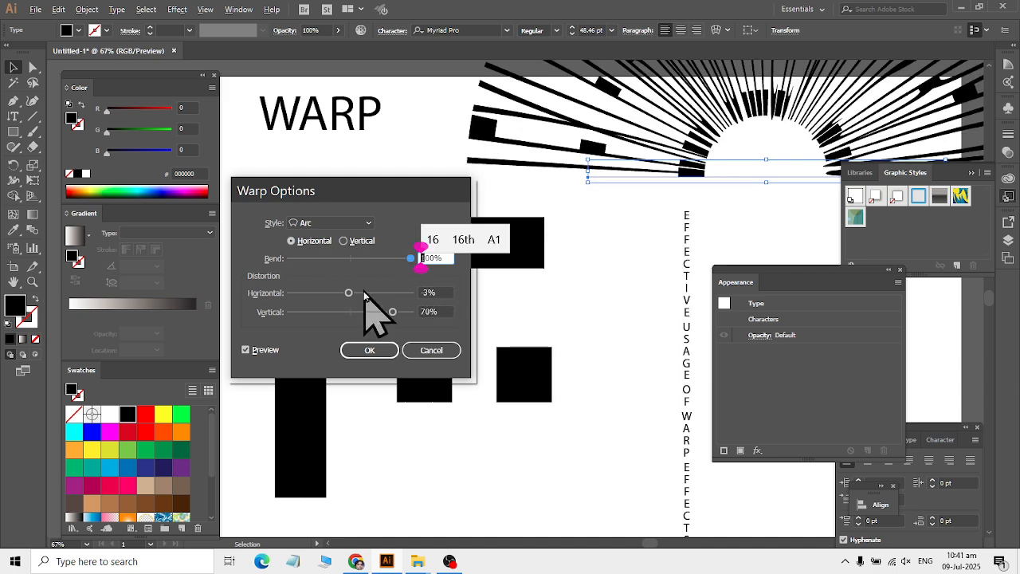
Set both the horizontal and vertical distortion of the text's Arc warp to 0%.
{"action": "left_click_drag", "start_coordinate": [395, 318], "coordinate": [361, 323]}
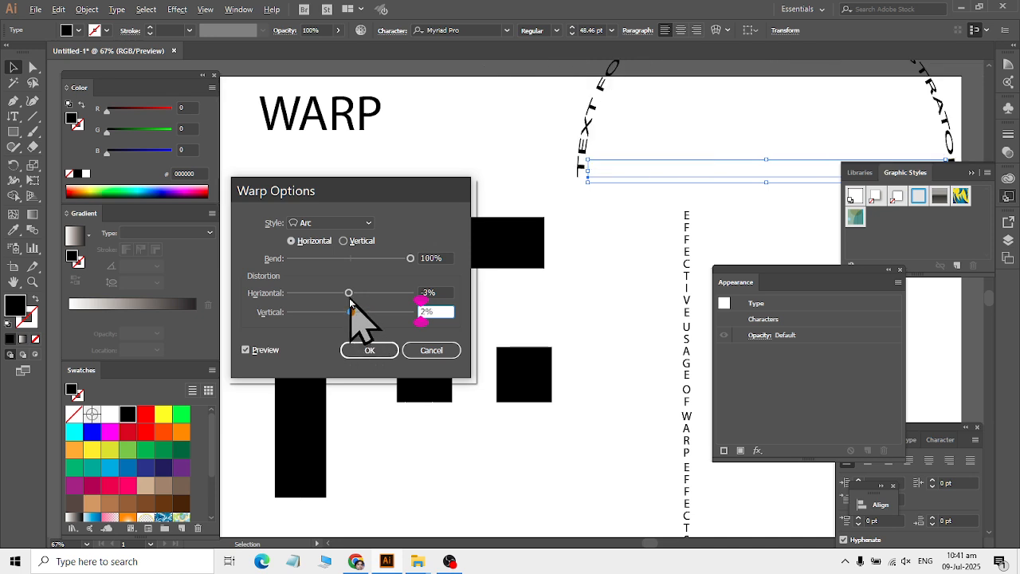
{"action": "mouse_move", "coordinate": [357, 298]}
{"action": "left_mouse_down"}
{"action": "mouse_move", "coordinate": [334, 298]}
{"action": "mouse_move", "coordinate": [352, 300]}
{"action": "left_mouse_up"}
{"action": "left_click_drag", "start_coordinate": [443, 293], "coordinate": [353, 289]}
{"action": "type", "text": "0"}
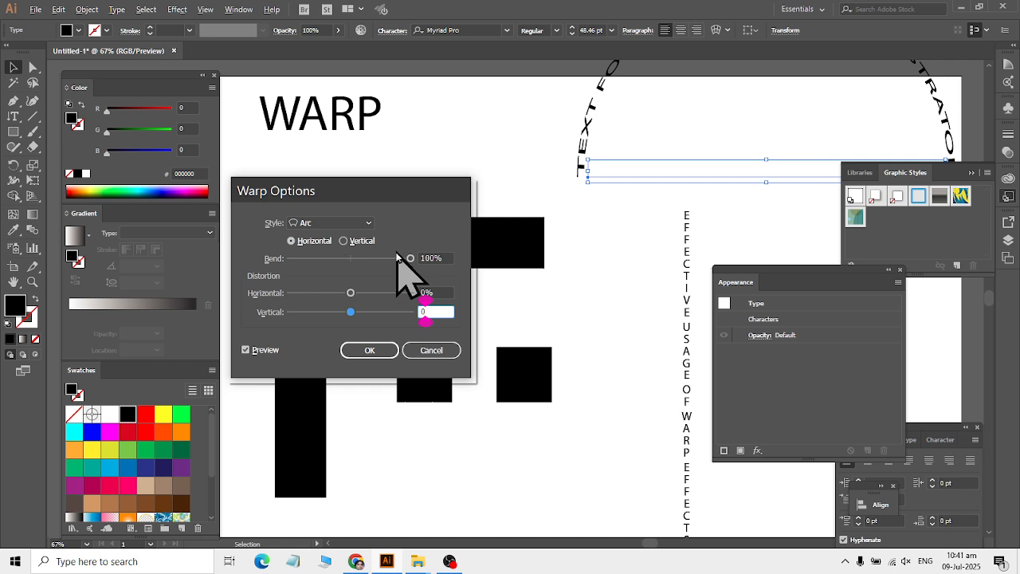
Set the text's Arc bend to 47%, try some vertical distortion, reset it to 0%, and apply the warp.
{"action": "left_click_drag", "start_coordinate": [411, 259], "coordinate": [380, 257]}
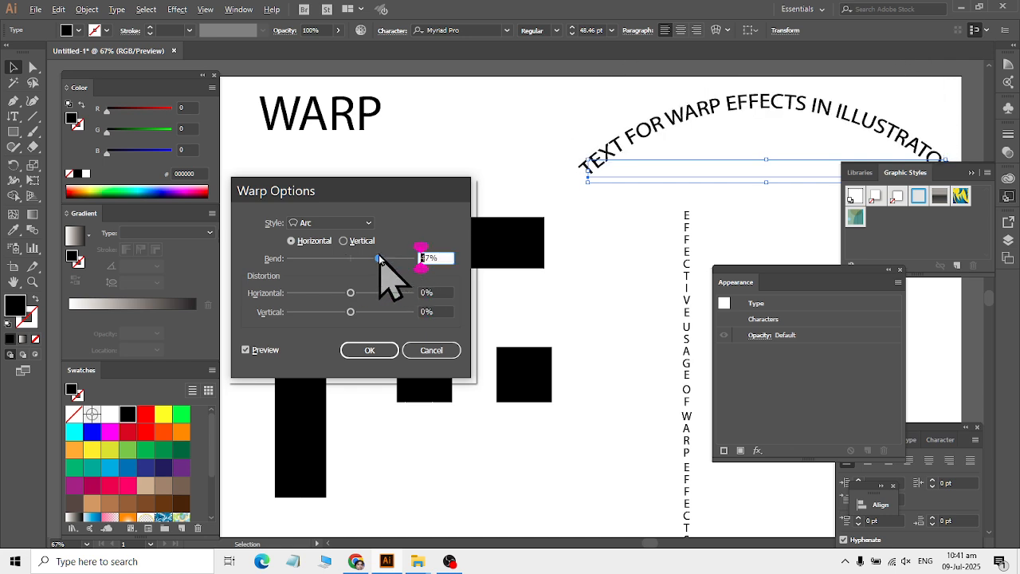
{"action": "mouse_move", "coordinate": [350, 313]}
{"action": "left_mouse_down"}
{"action": "mouse_move", "coordinate": [337, 312]}
{"action": "mouse_move", "coordinate": [366, 313]}
{"action": "left_mouse_up"}
{"action": "left_click", "coordinate": [366, 313]}
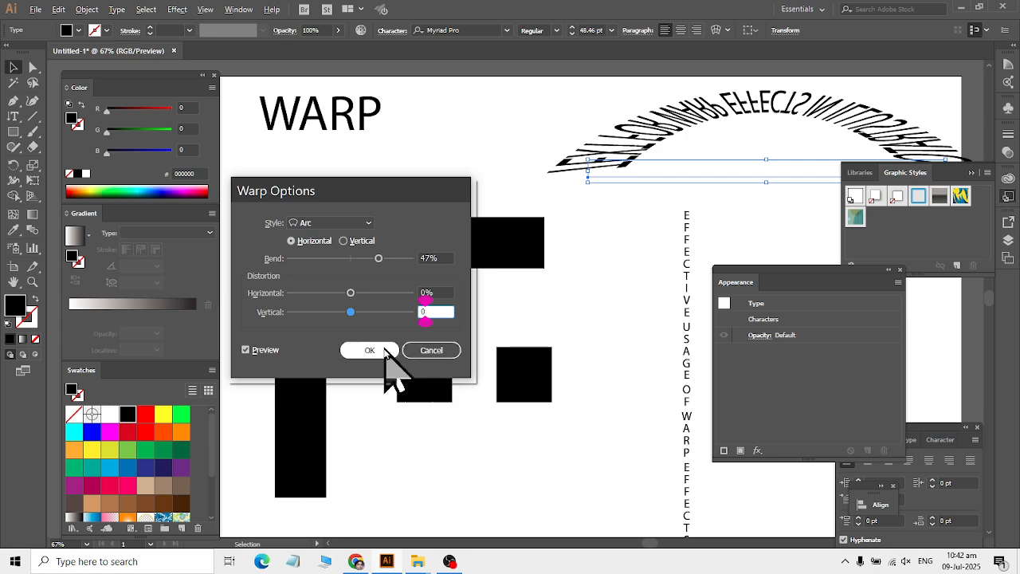
{"action": "left_click", "coordinate": [370, 350]}
{"action": "left_click", "coordinate": [624, 276]}
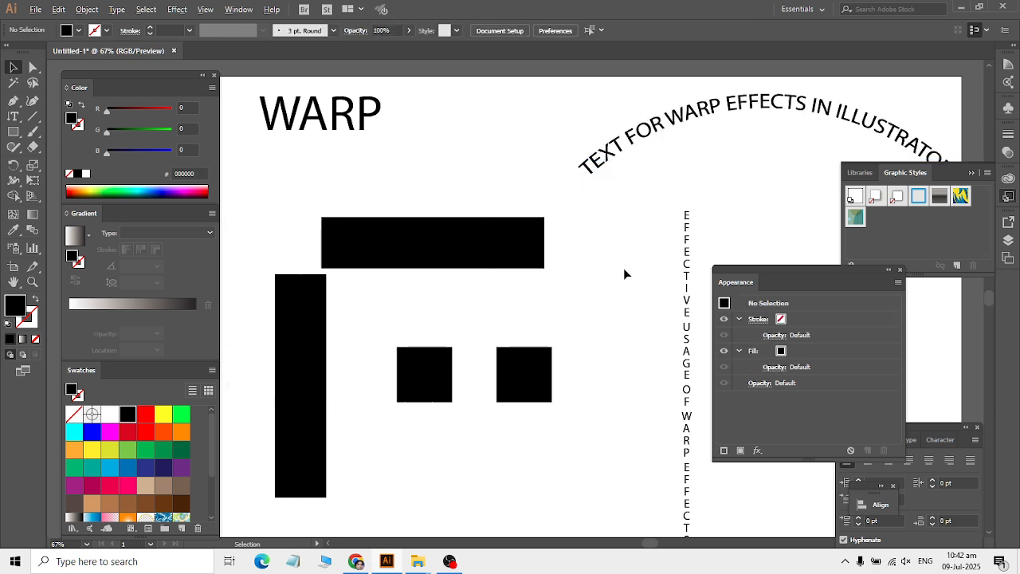
Delete the Arc warp effect from the horizontal text line and deselect the text.
{"action": "left_click", "coordinate": [629, 144]}
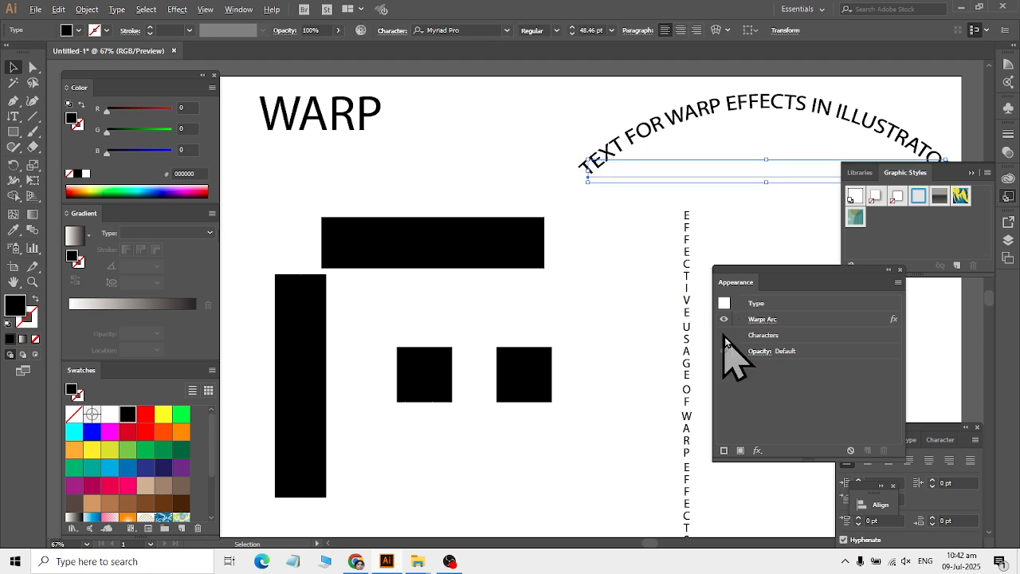
{"action": "left_click", "coordinate": [802, 324]}
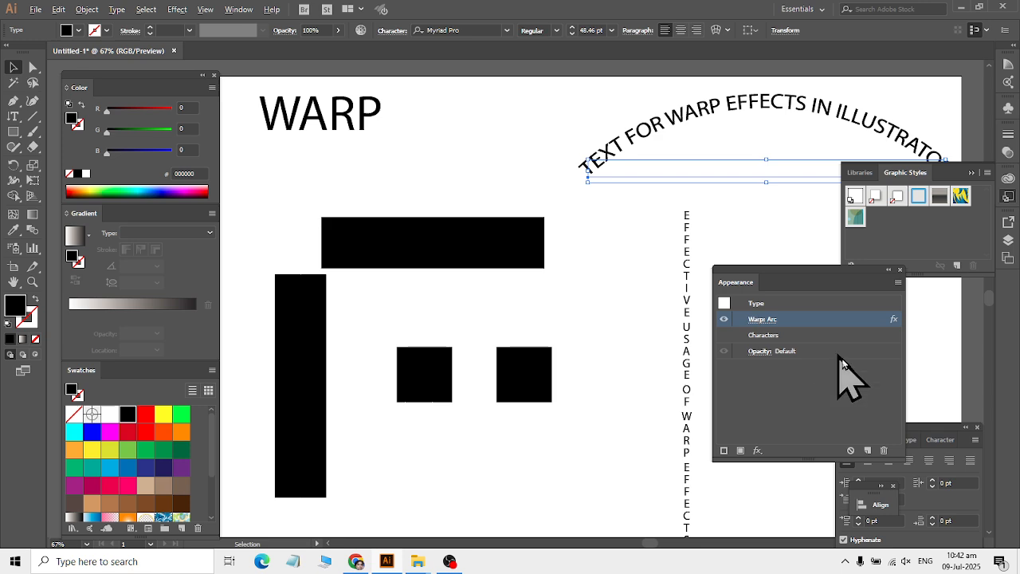
{"action": "left_click", "coordinate": [882, 451]}
{"action": "left_click", "coordinate": [571, 460]}
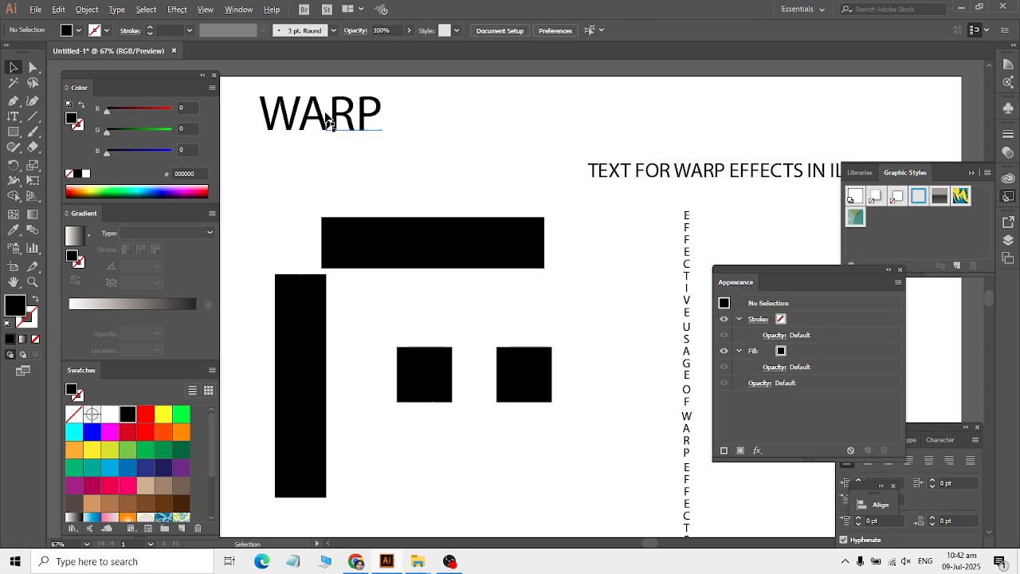
{"action": "left_click", "coordinate": [177, 9]}
{"action": "mouse_move", "coordinate": [395, 271]}
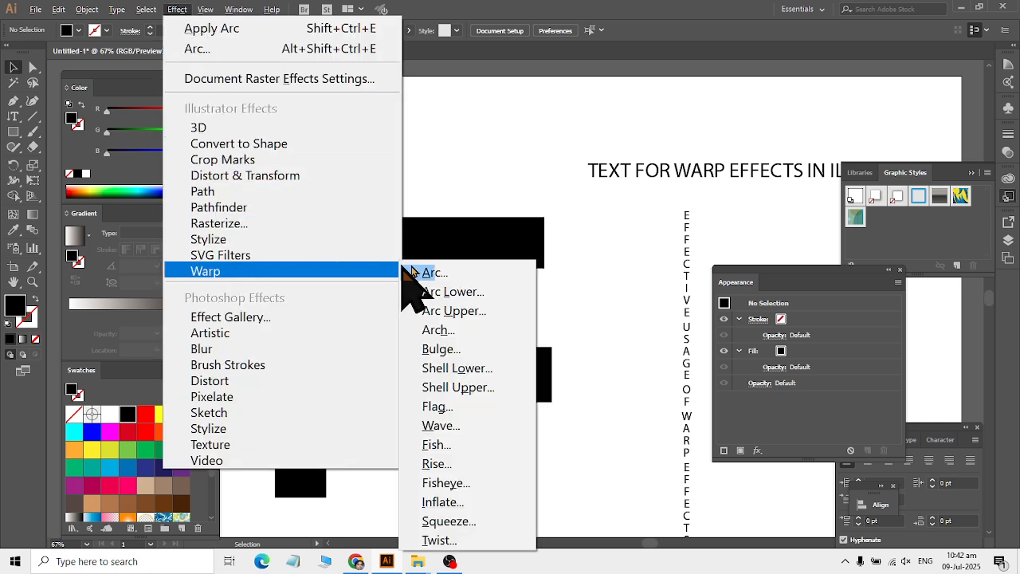
{"action": "left_click", "coordinate": [603, 422]}
Apply a horizontal Bulge warp with a 44% bend to the square beside the vertical rectangle.
{"action": "left_click", "coordinate": [422, 395]}
{"action": "left_click", "coordinate": [186, 11]}
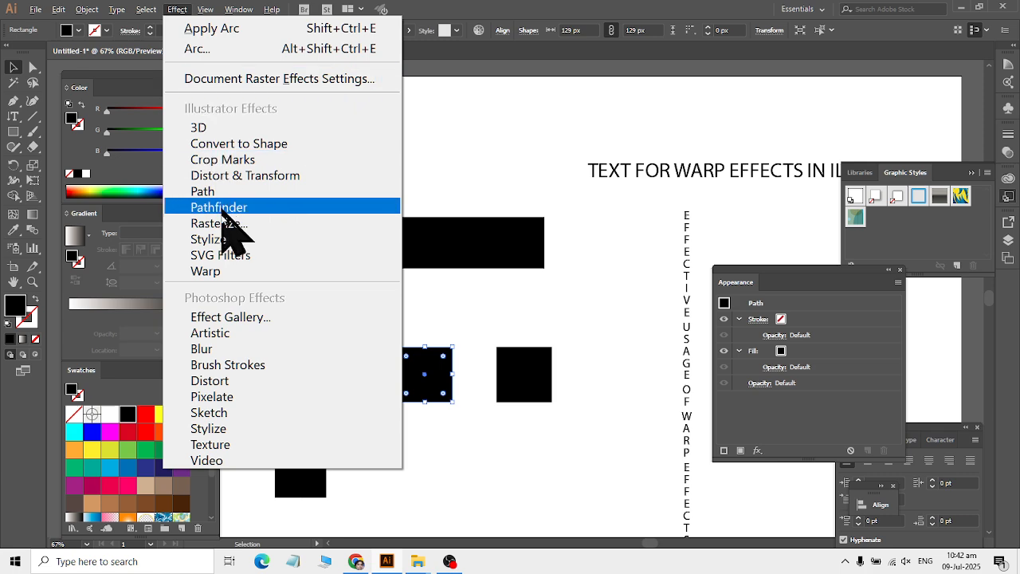
{"action": "mouse_move", "coordinate": [235, 275]}
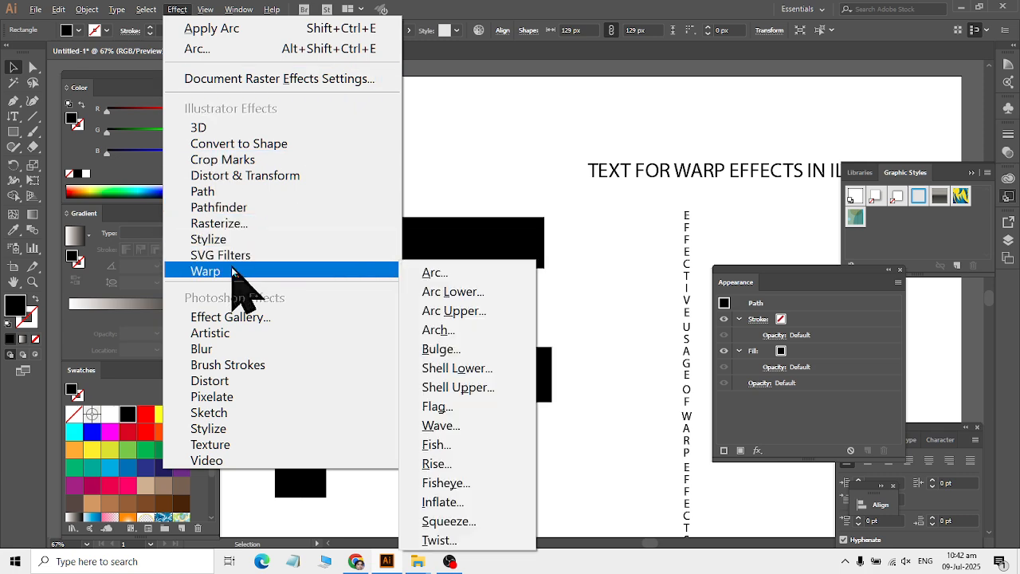
{"action": "left_click", "coordinate": [446, 350]}
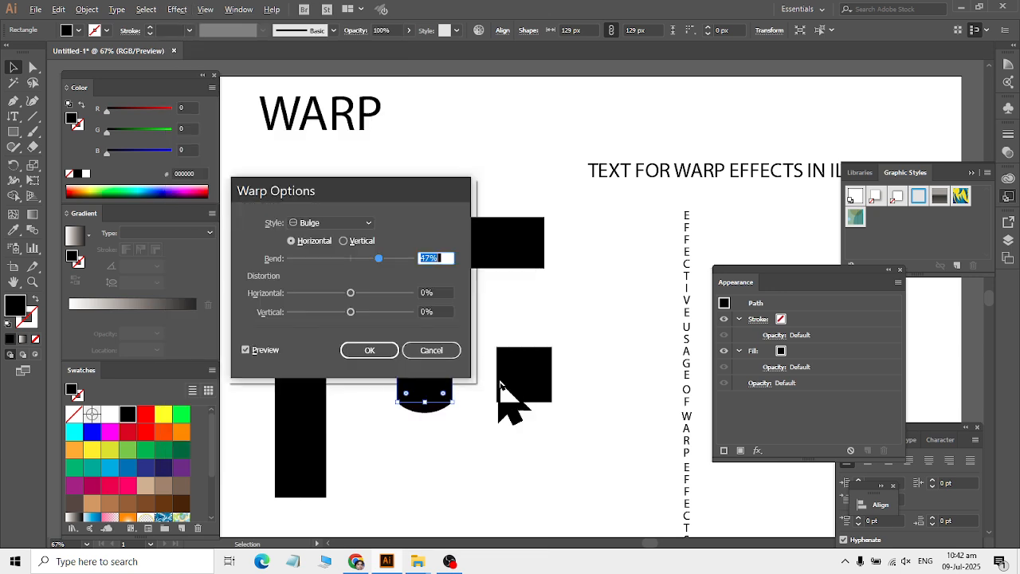
{"action": "left_click_drag", "start_coordinate": [396, 196], "coordinate": [361, 128]}
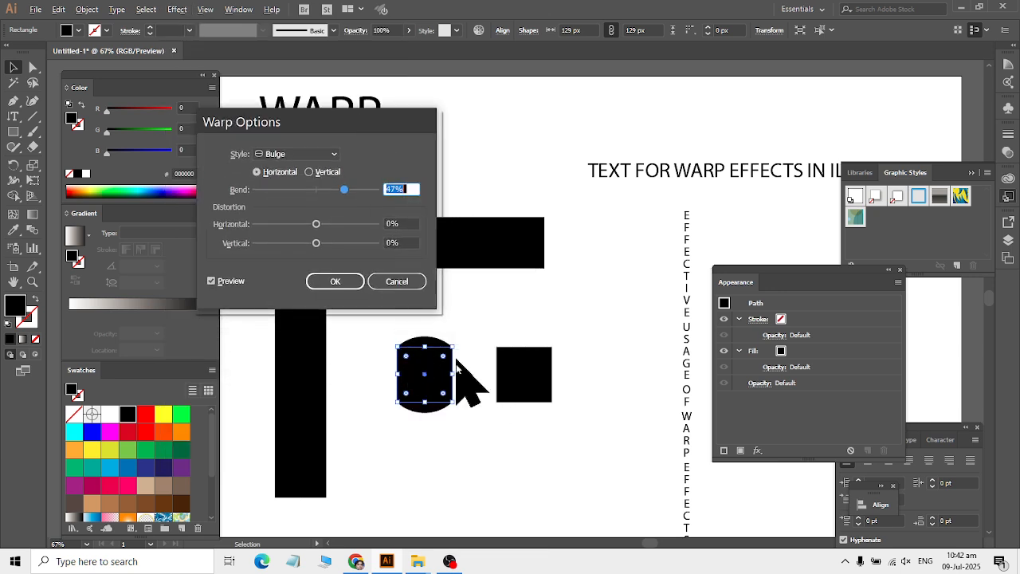
{"action": "mouse_move", "coordinate": [343, 189]}
{"action": "left_mouse_down"}
{"action": "mouse_move", "coordinate": [284, 199]}
{"action": "mouse_move", "coordinate": [334, 191]}
{"action": "left_mouse_up"}
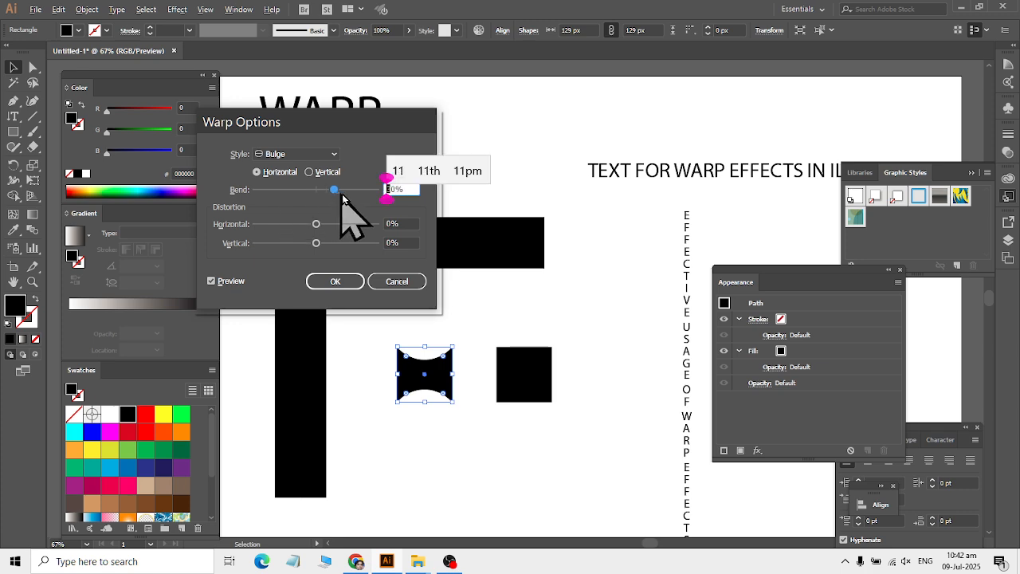
{"action": "left_click", "coordinate": [334, 282]}
Apply a horizontal Bulge warp with a -61% bend to the remaining unwarped square.
{"action": "left_click", "coordinate": [533, 368]}
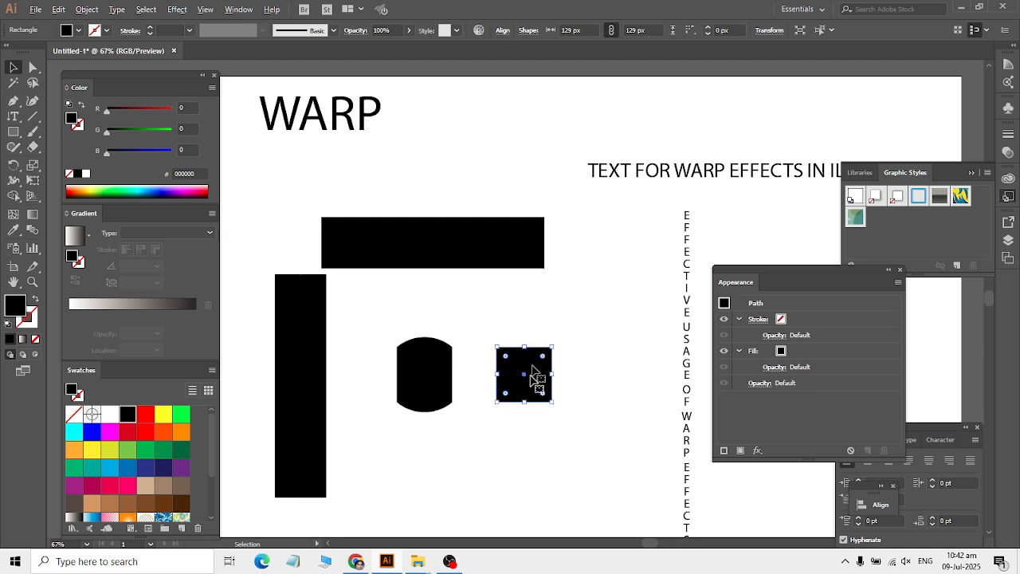
{"action": "left_click", "coordinate": [177, 10]}
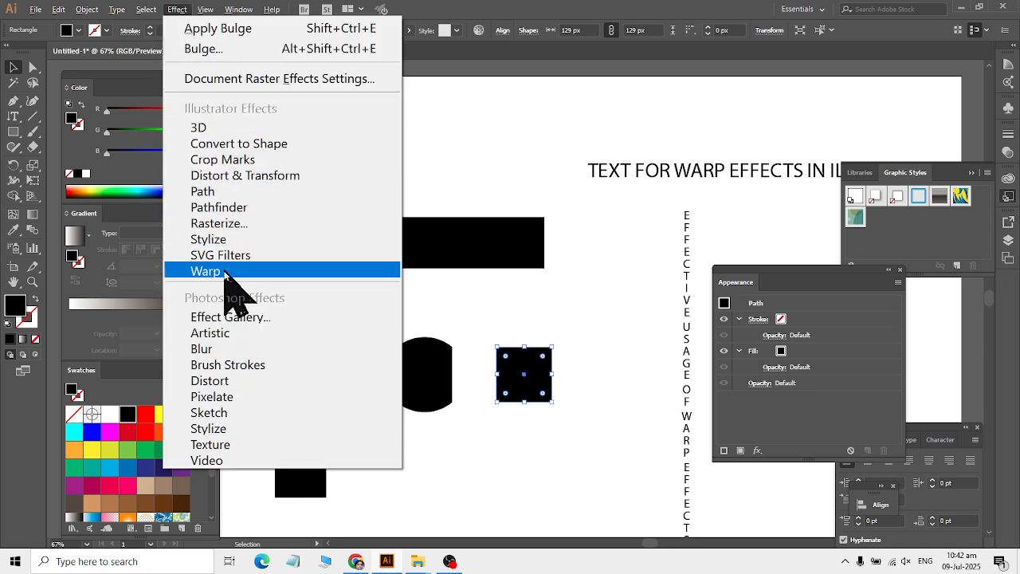
{"action": "mouse_move", "coordinate": [226, 274]}
{"action": "left_click", "coordinate": [450, 350]}
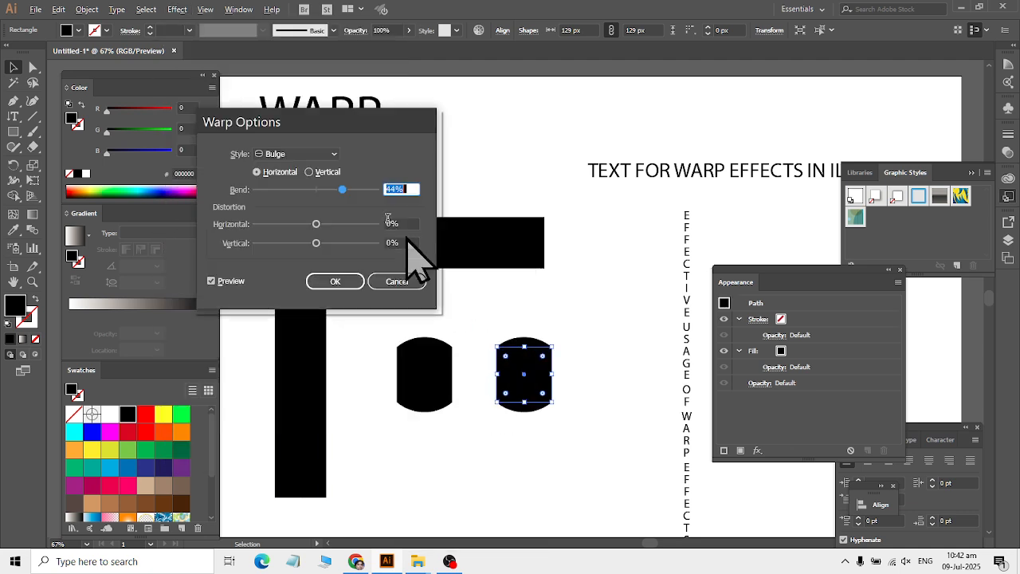
{"action": "left_click_drag", "start_coordinate": [338, 191], "coordinate": [281, 199]}
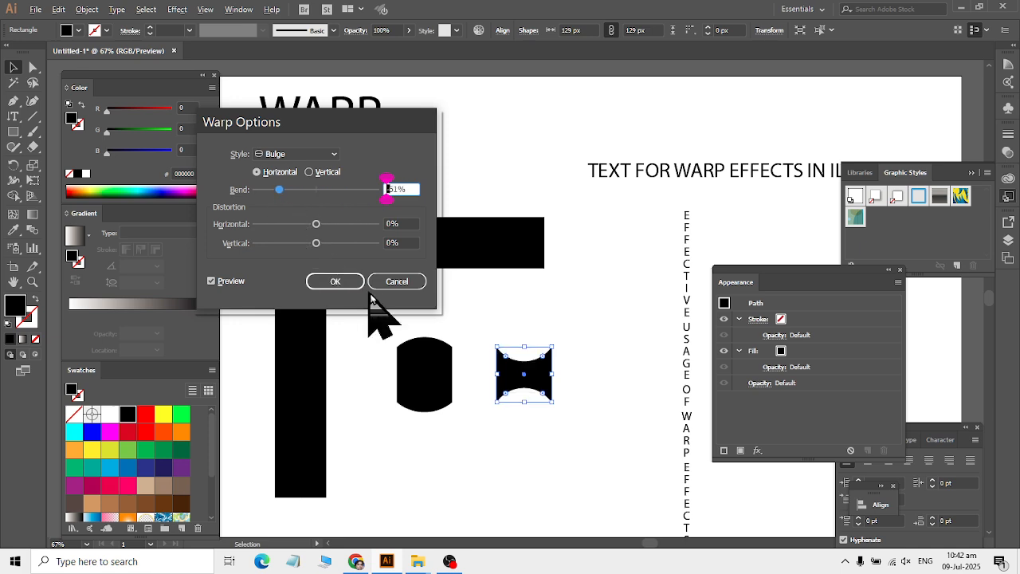
{"action": "left_click", "coordinate": [339, 285]}
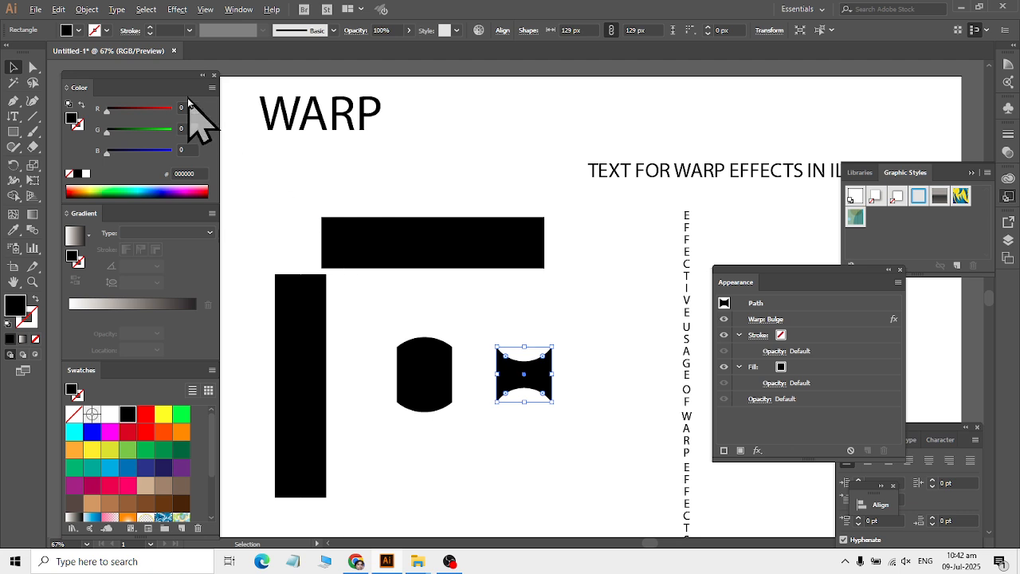
Move the outward-bulged square about 72 px left and 95 px up, and fill it with the blue linear gradient swatch.
{"action": "left_click_drag", "start_coordinate": [422, 367], "coordinate": [392, 327]}
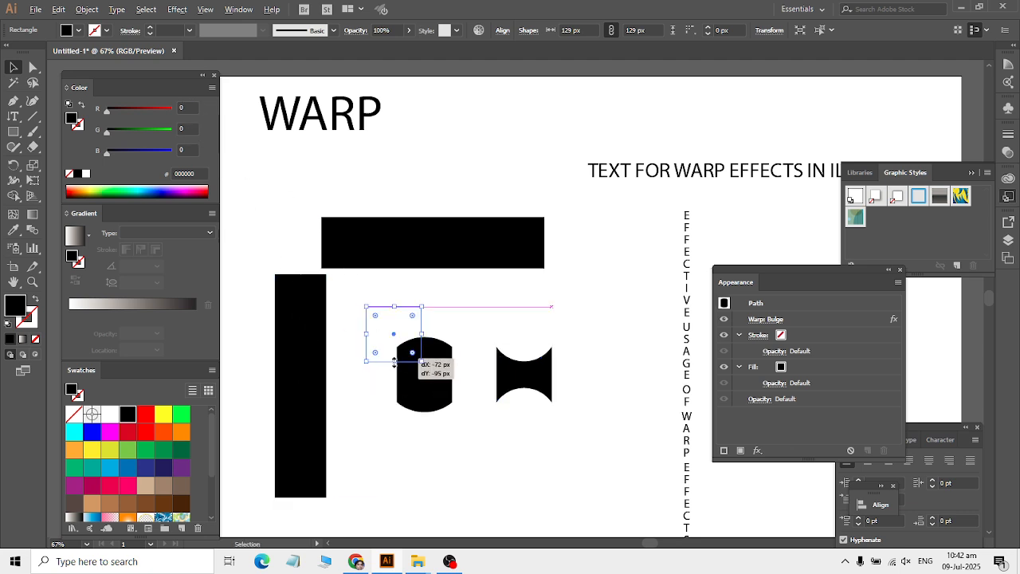
{"action": "scroll", "coordinate": [134, 477], "scroll_direction": "down", "scroll_amount": 3}
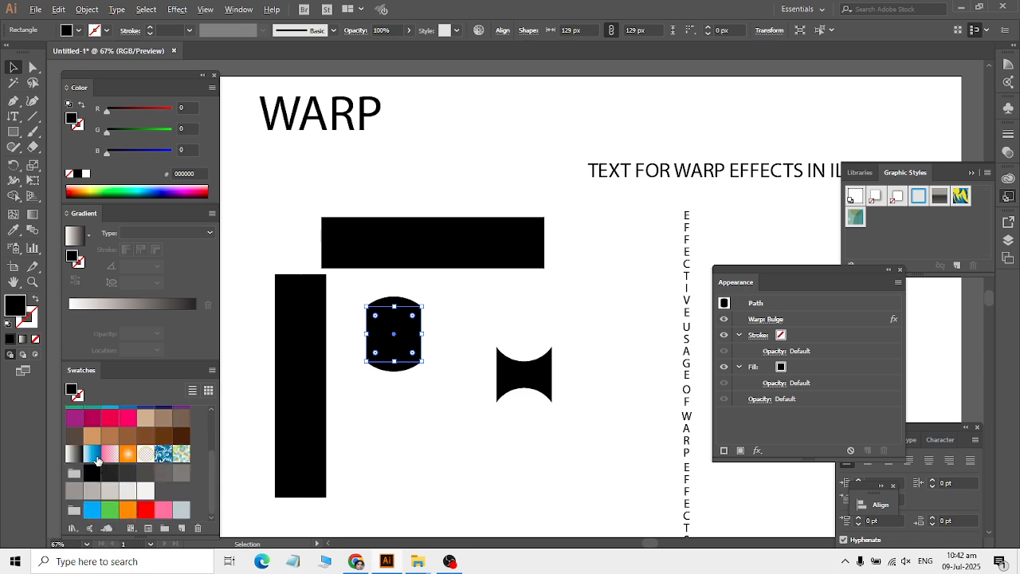
{"action": "left_click", "coordinate": [93, 454]}
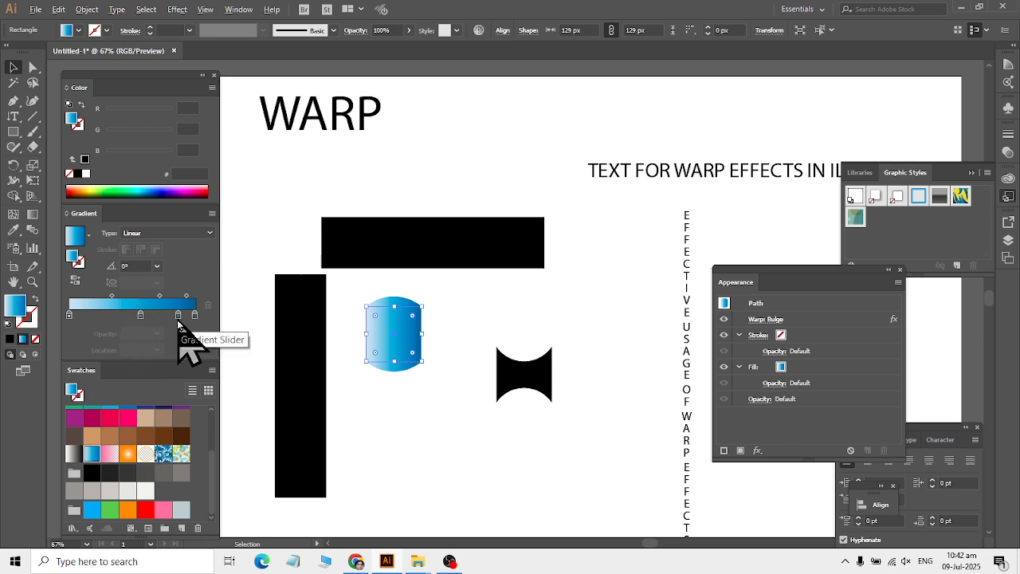
Rework the gradient to dark blue at both ends with the light blue stop at 49.26%, removing the other middle stops, and deselect the shape.
{"action": "left_click_drag", "start_coordinate": [178, 317], "coordinate": [185, 347]}
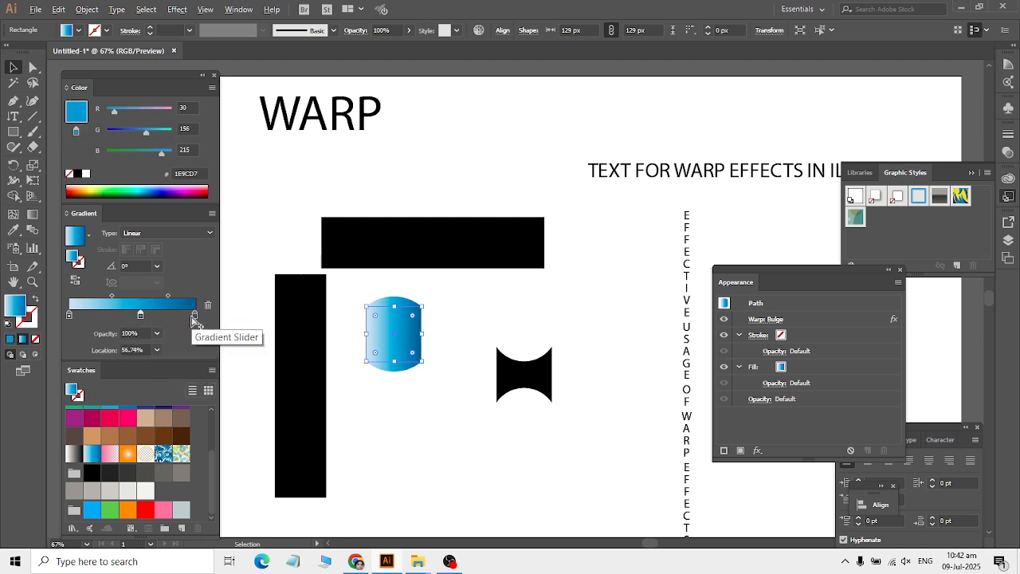
{"action": "left_click_drag", "start_coordinate": [69, 315], "coordinate": [144, 346]}
{"action": "left_click_drag", "start_coordinate": [195, 317], "coordinate": [125, 383], "text": "alt"}
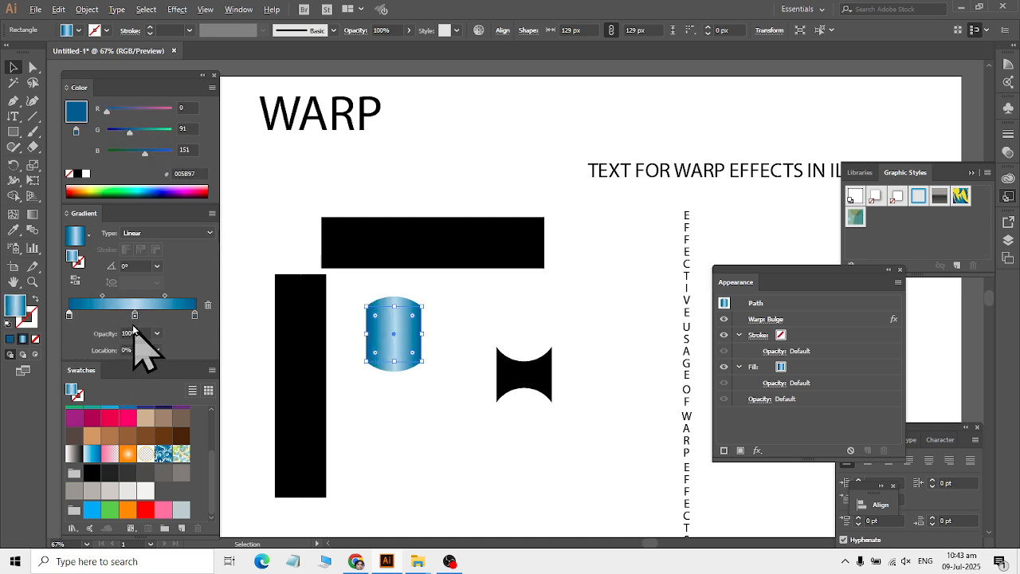
{"action": "left_click_drag", "start_coordinate": [134, 318], "coordinate": [132, 318]}
{"action": "left_click", "coordinate": [458, 439]}
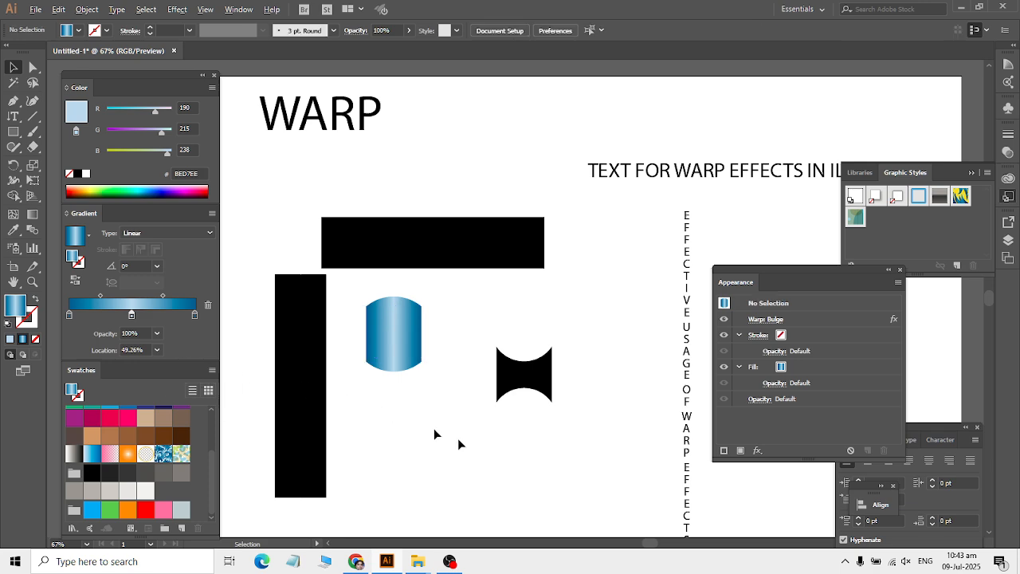
Try rotating the black pinched shape and undo the rotation.
{"action": "left_click", "coordinate": [408, 333]}
{"action": "mouse_move", "coordinate": [355, 561]}
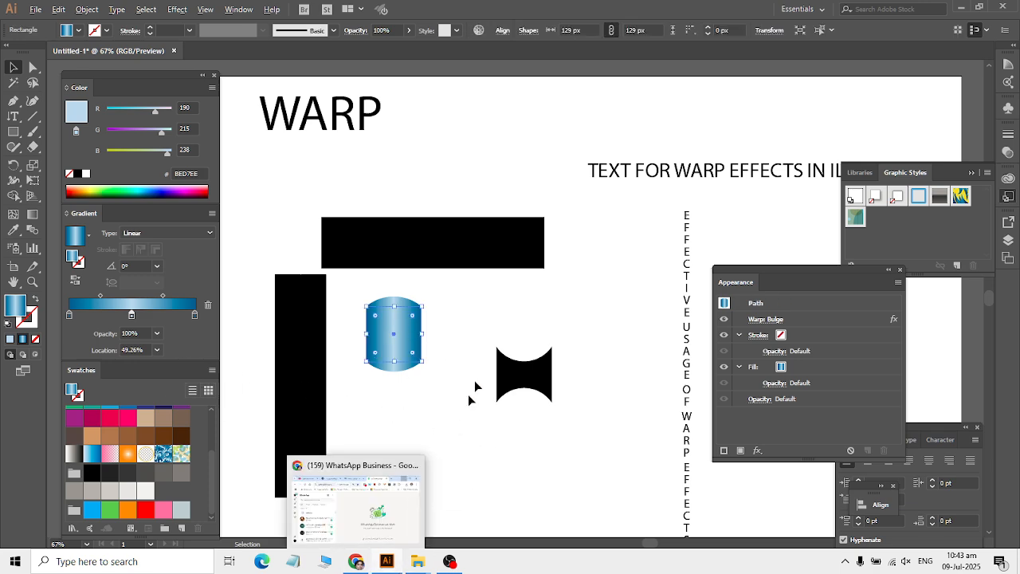
{"action": "left_click", "coordinate": [550, 401]}
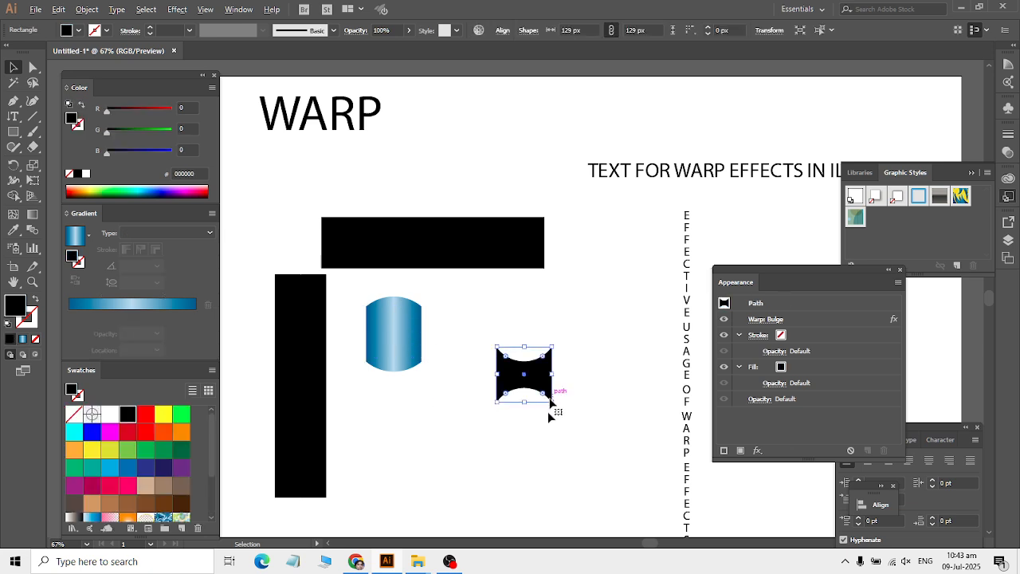
{"action": "left_click_drag", "start_coordinate": [553, 408], "coordinate": [496, 448]}
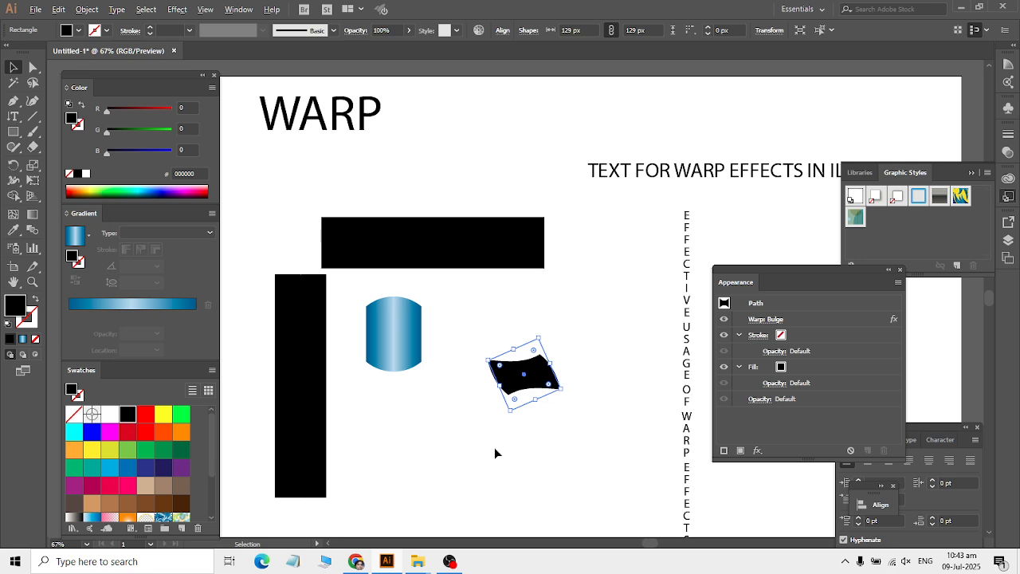
{"action": "key", "text": "ctrl+z"}
Try rotating the gradient-filled bulged shape and undo the rotation.
{"action": "left_click", "coordinate": [419, 341]}
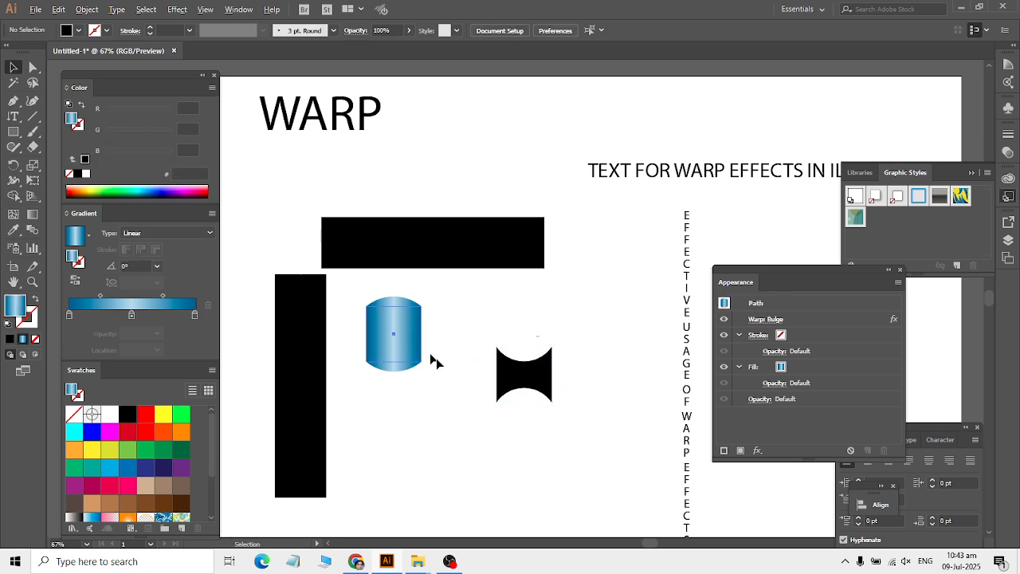
{"action": "left_click", "coordinate": [419, 370]}
{"action": "left_click_drag", "start_coordinate": [426, 362], "coordinate": [365, 477]}
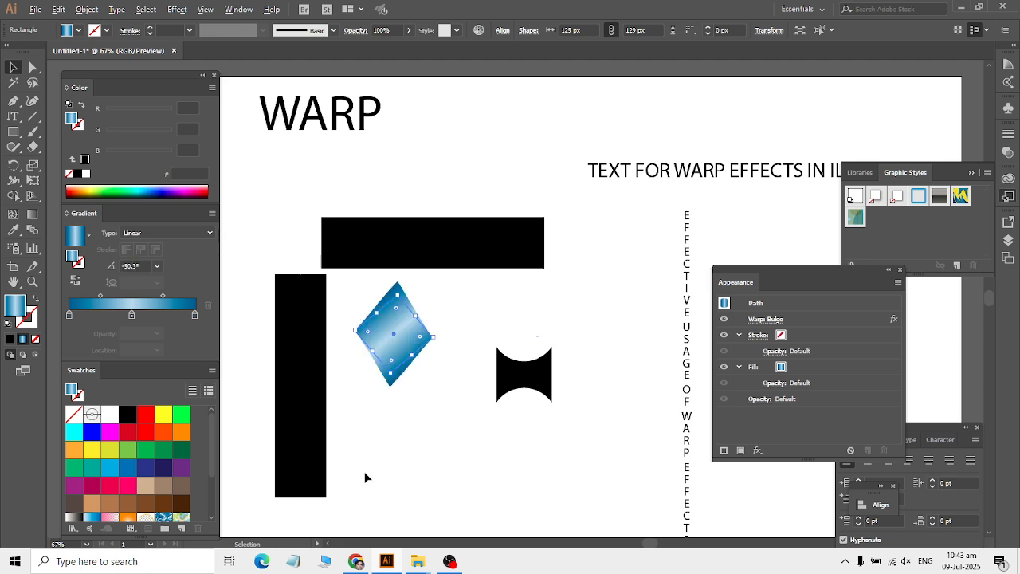
{"action": "key", "text": "ctrl+z"}
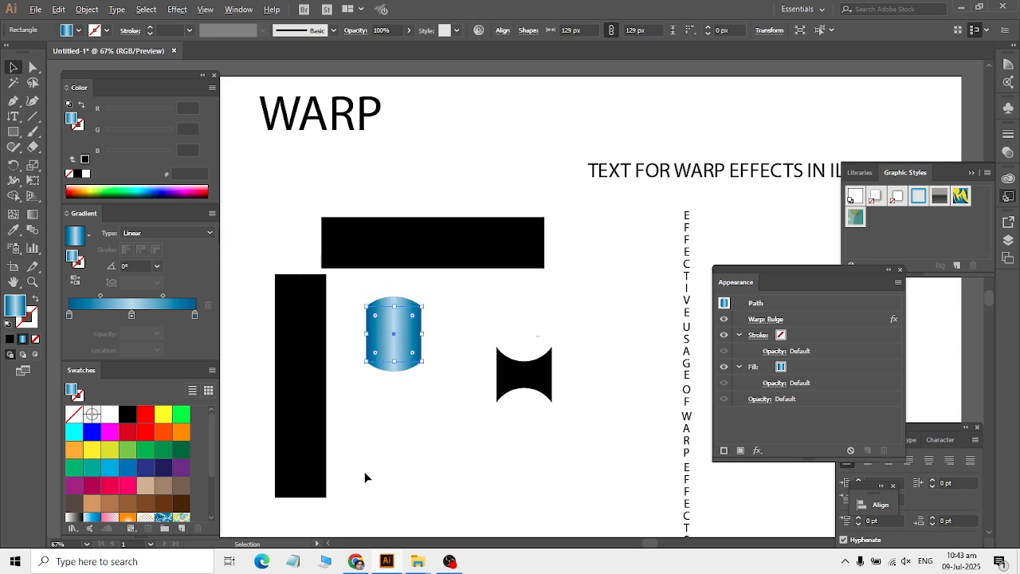
Expand the appearance of the gradient-filled bulged shape, and expand its gradient fill into 255 objects.
{"action": "scroll", "coordinate": [394, 356], "scroll_direction": "down", "scroll_amount": 1}
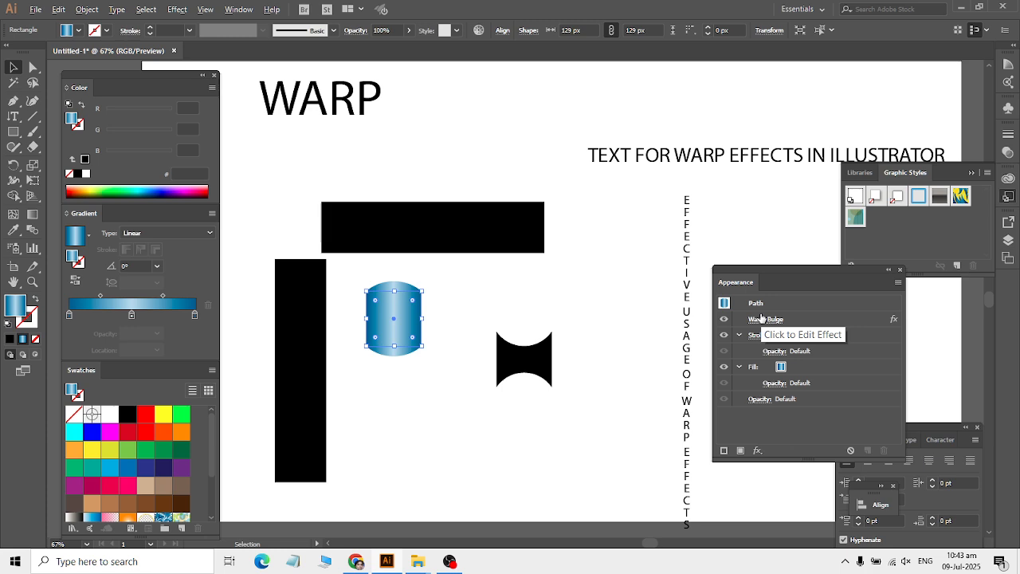
{"action": "left_click", "coordinate": [87, 8]}
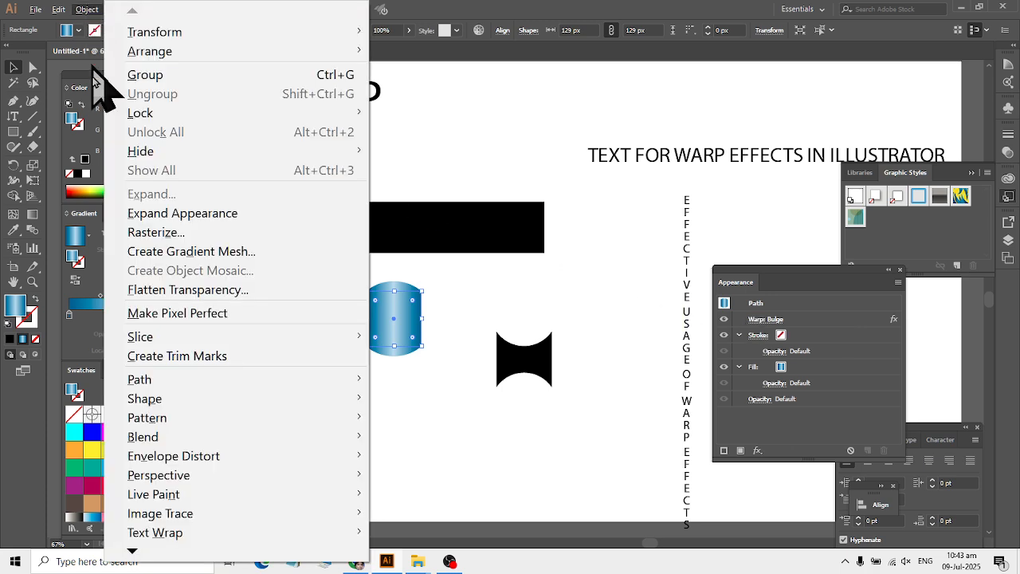
{"action": "left_click", "coordinate": [160, 214]}
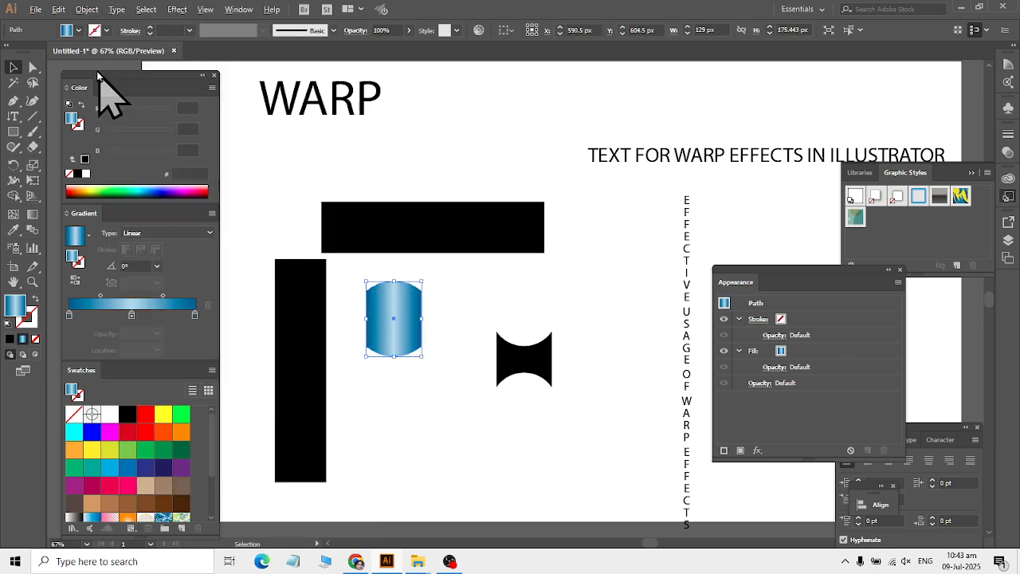
{"action": "left_click", "coordinate": [88, 9]}
{"action": "left_click", "coordinate": [156, 193]}
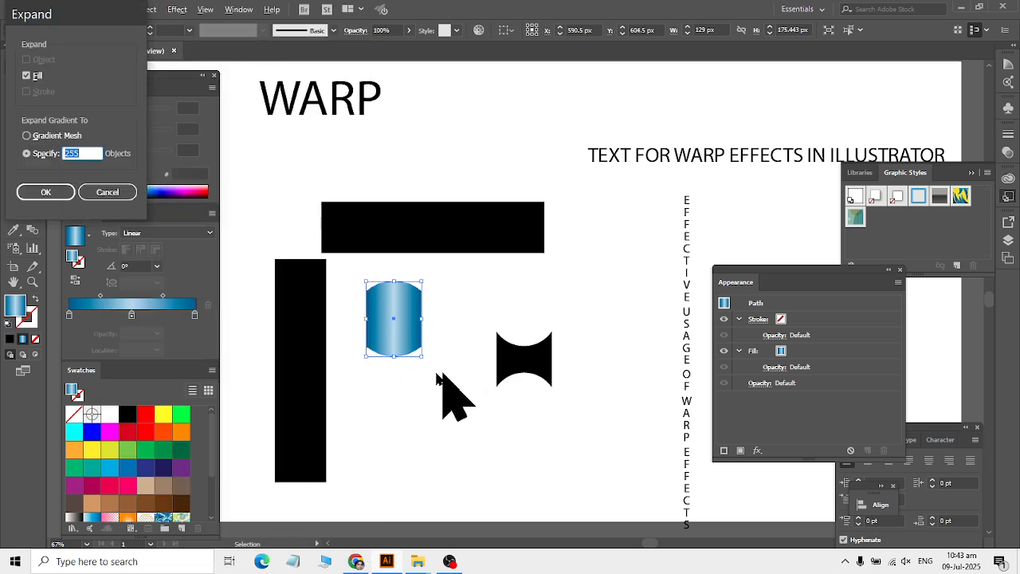
{"action": "left_click", "coordinate": [49, 194]}
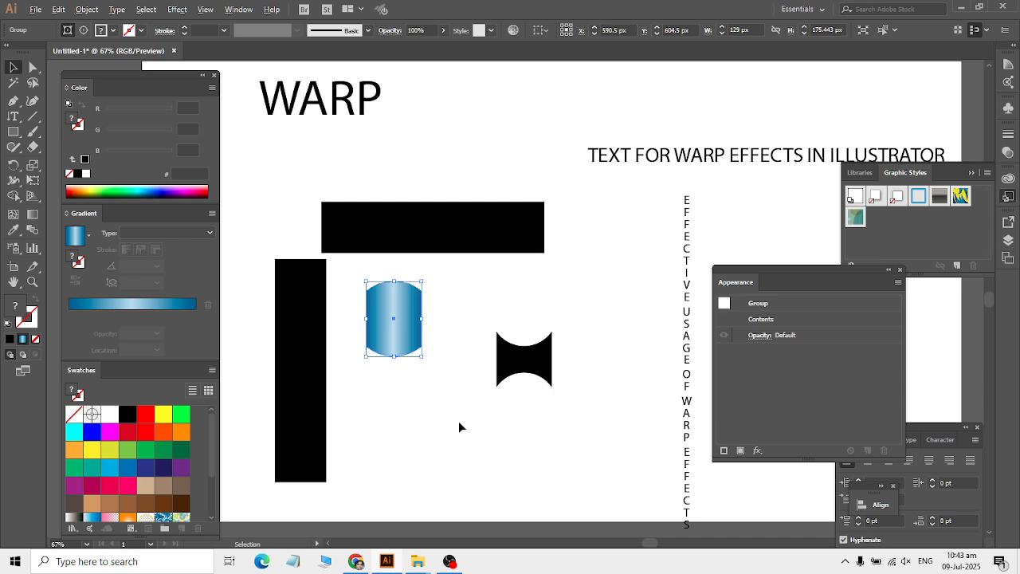
Test a rotation of the expanded gradient shape beside the vertical text, undo the rotation, and place the shape below the horizontal rectangle.
{"action": "left_click_drag", "start_coordinate": [398, 326], "coordinate": [644, 266]}
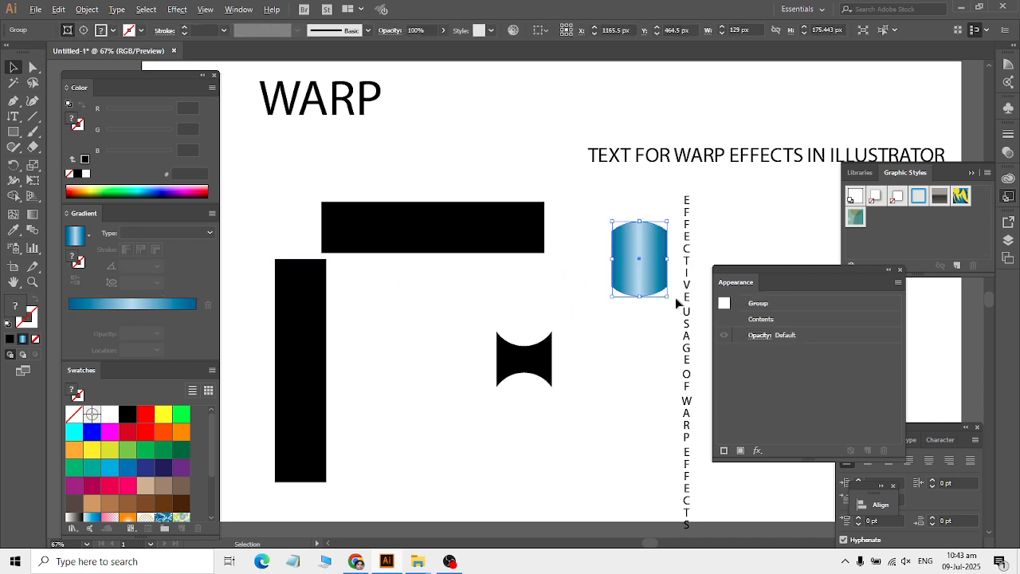
{"action": "left_click_drag", "start_coordinate": [672, 298], "coordinate": [563, 375]}
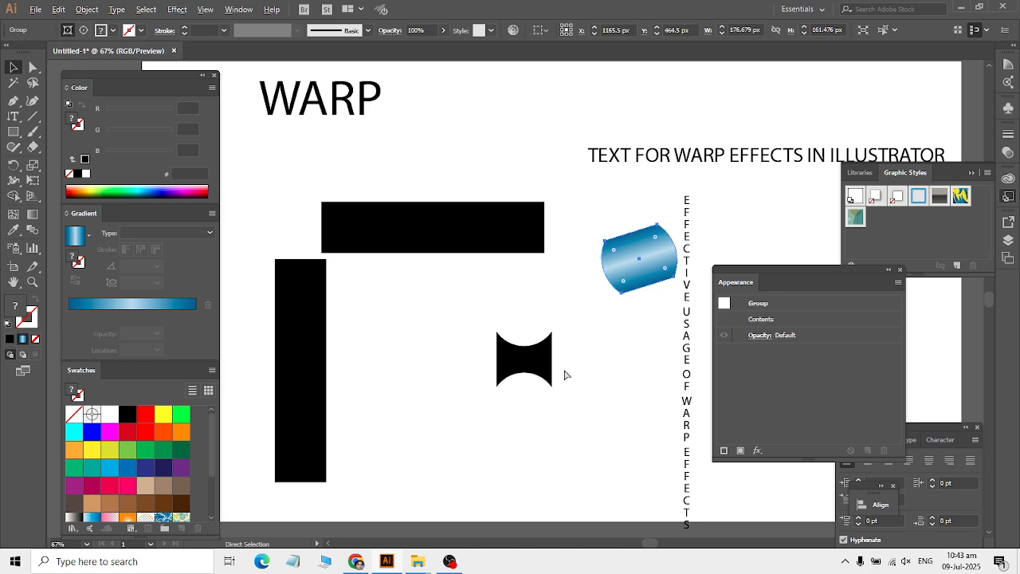
{"action": "key", "text": "ctrl+z"}
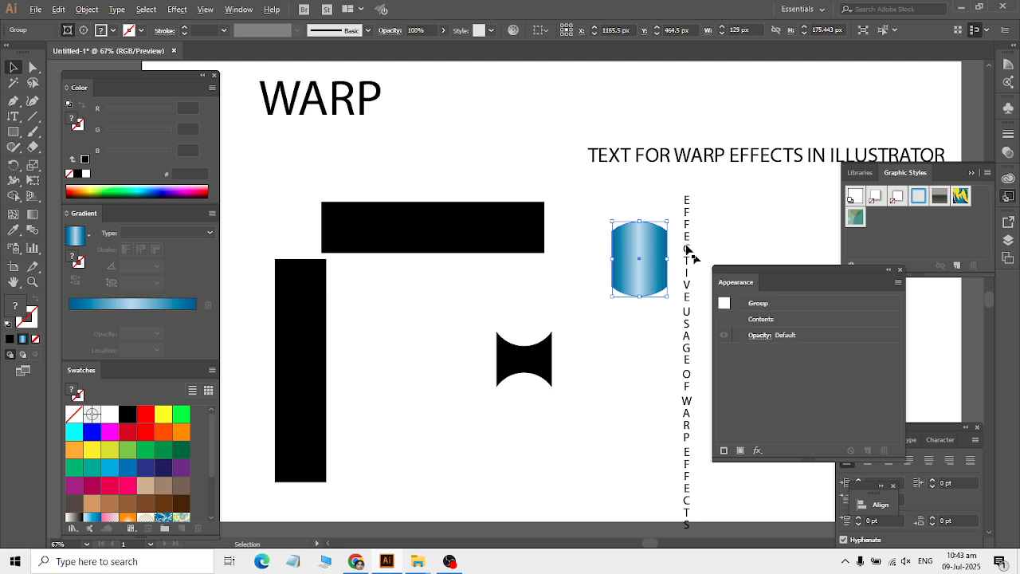
{"action": "left_click_drag", "start_coordinate": [632, 242], "coordinate": [439, 301]}
Try a Shell Lower warp with different positive bends on the black horizontal rectangle, and cancel it.
{"action": "left_click", "coordinate": [414, 253]}
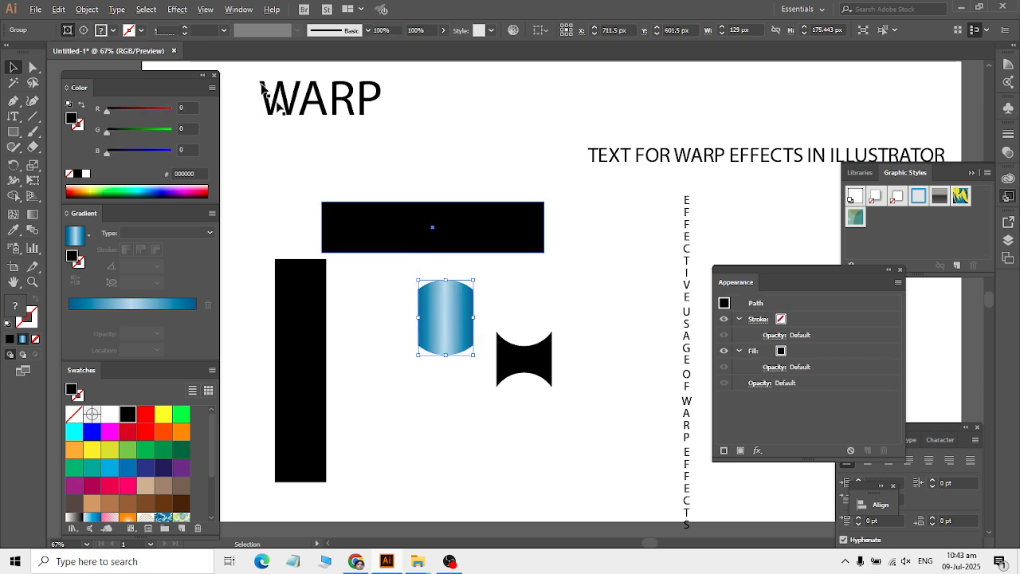
{"action": "left_click", "coordinate": [177, 8]}
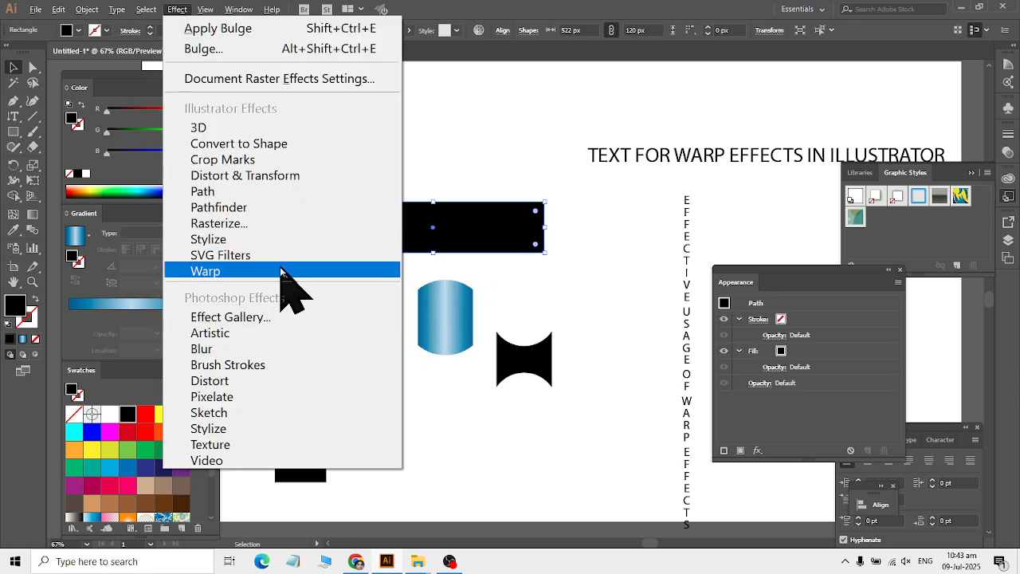
{"action": "mouse_move", "coordinate": [271, 273]}
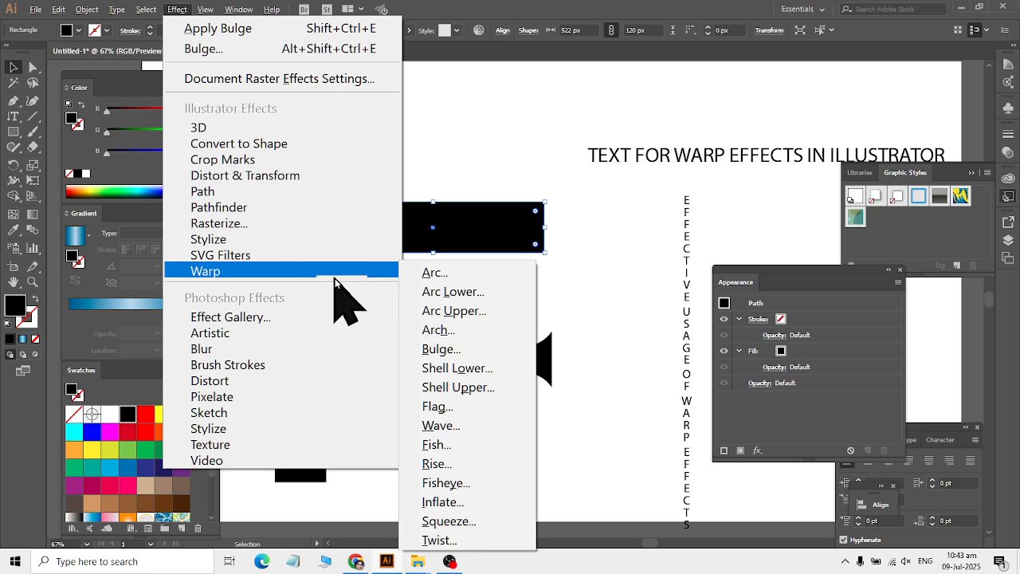
{"action": "left_click", "coordinate": [494, 369]}
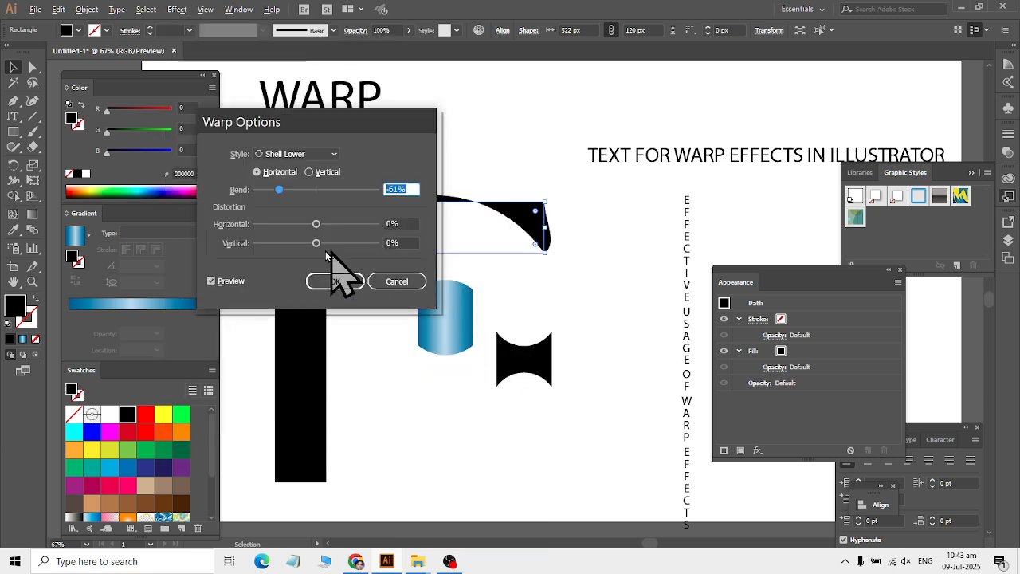
{"action": "left_click_drag", "start_coordinate": [279, 192], "coordinate": [334, 203]}
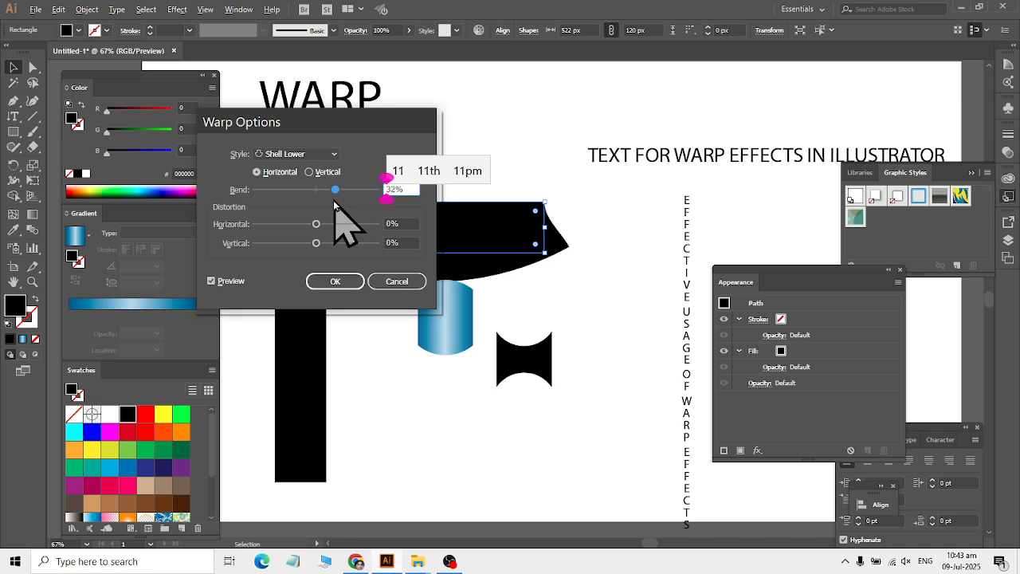
{"action": "left_click_drag", "start_coordinate": [339, 124], "coordinate": [780, 297]}
{"action": "mouse_move", "coordinate": [777, 363]}
{"action": "left_mouse_down"}
{"action": "mouse_move", "coordinate": [732, 366]}
{"action": "mouse_move", "coordinate": [789, 365]}
{"action": "left_mouse_up"}
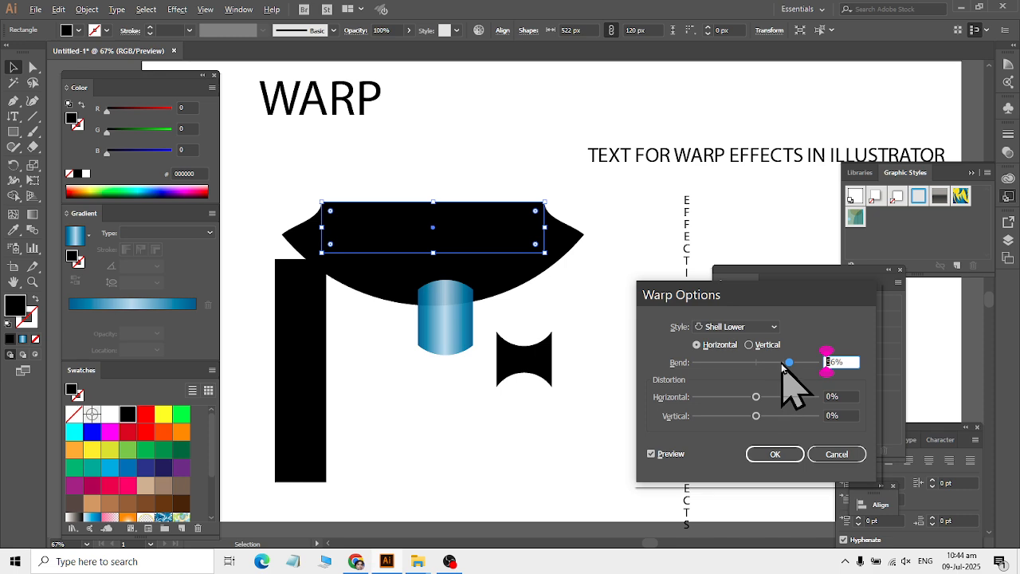
{"action": "left_click", "coordinate": [837, 454]}
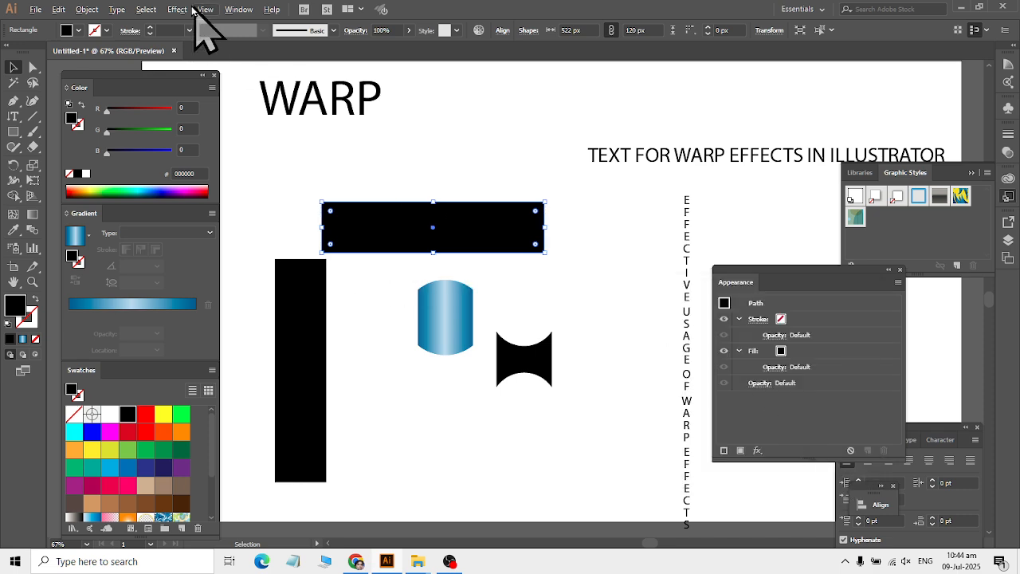
Apply a Shell Upper warp with a 74% horizontal bend to the horizontal rectangle, and delete the effect from its appearance.
{"action": "left_click", "coordinate": [179, 9]}
{"action": "mouse_move", "coordinate": [234, 272]}
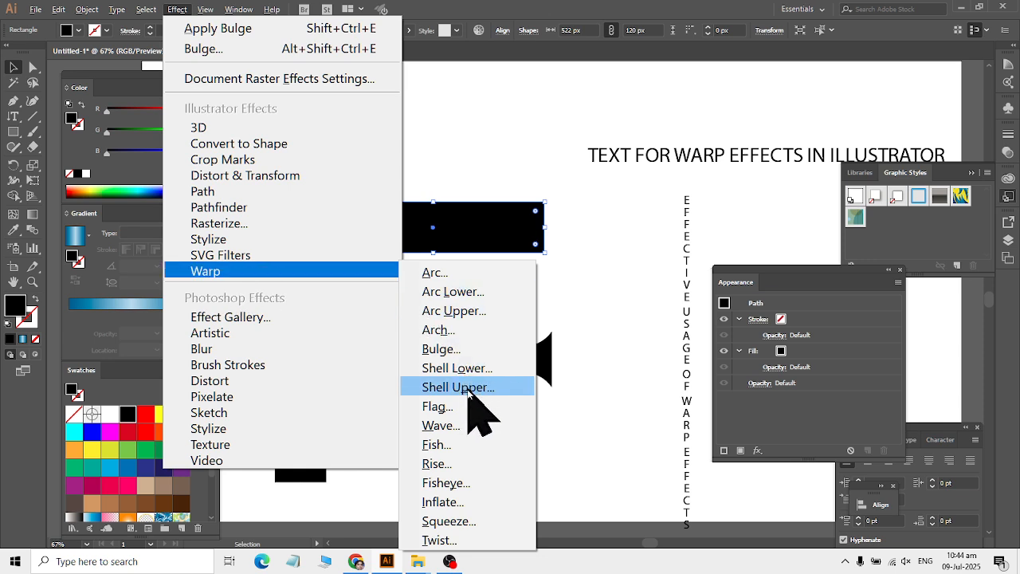
{"action": "left_click", "coordinate": [474, 386]}
{"action": "left_click_drag", "start_coordinate": [720, 368], "coordinate": [797, 379]}
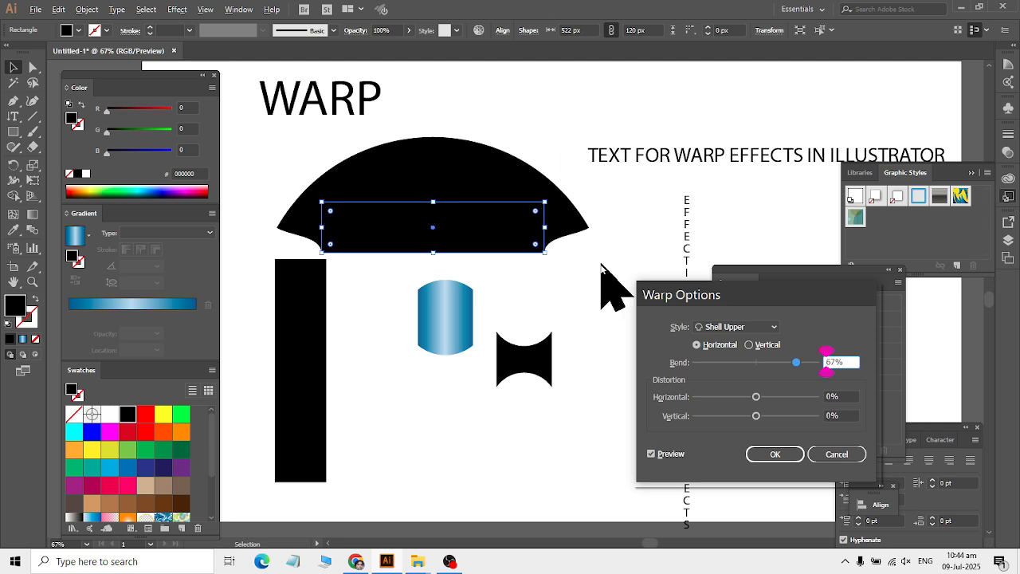
{"action": "left_click_drag", "start_coordinate": [797, 363], "coordinate": [797, 387]}
{"action": "left_click", "coordinate": [775, 454]}
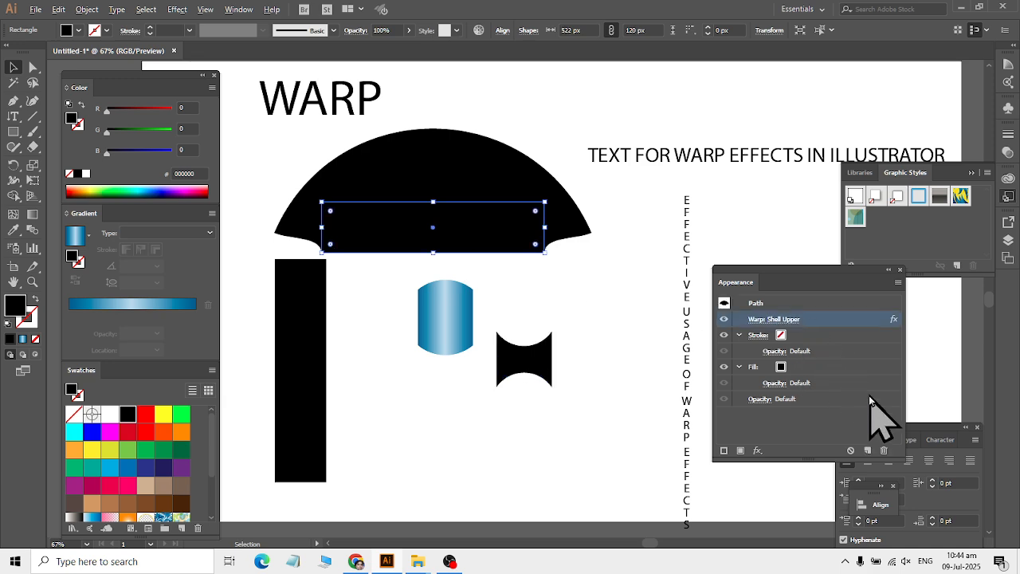
{"action": "left_click", "coordinate": [883, 450]}
Enlarge the black horizontal rectangle to a height of about 304 px and shift it slightly.
{"action": "left_click", "coordinate": [176, 9]}
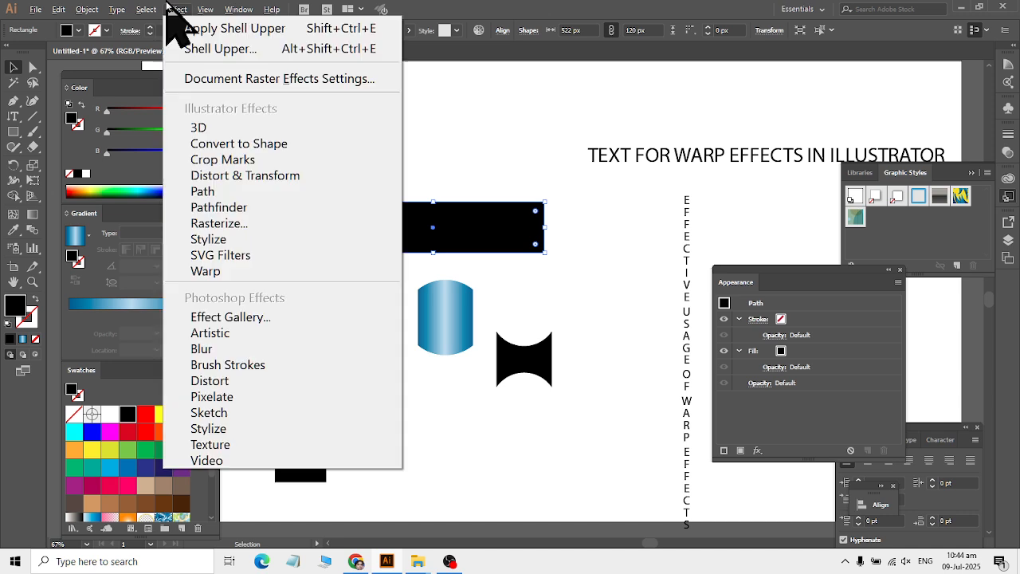
{"action": "mouse_move", "coordinate": [221, 271]}
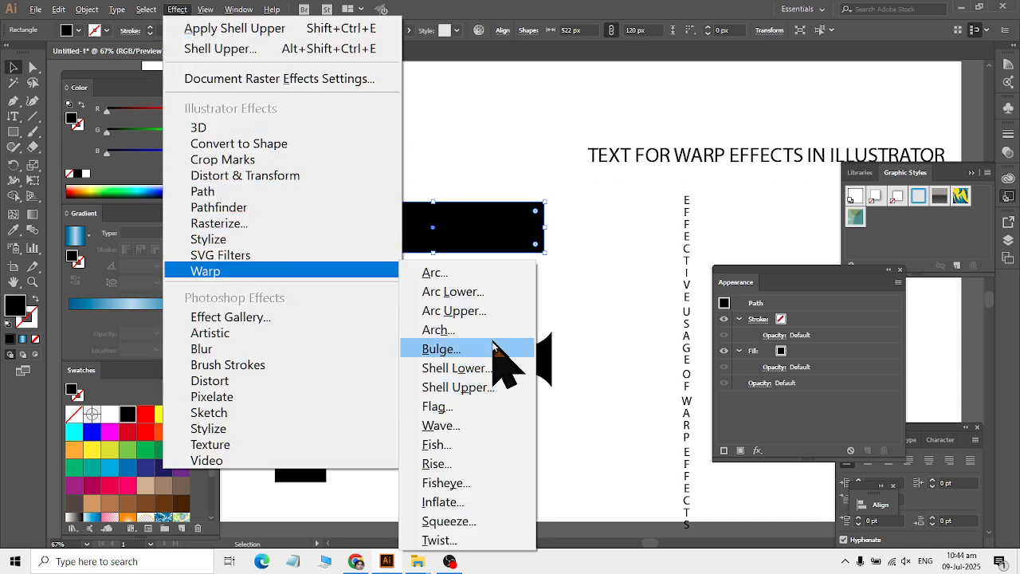
{"action": "left_click", "coordinate": [566, 444]}
{"action": "mouse_move", "coordinate": [440, 250]}
{"action": "left_mouse_down"}
{"action": "mouse_move", "coordinate": [450, 175]}
{"action": "mouse_move", "coordinate": [443, 256]}
{"action": "left_mouse_up"}
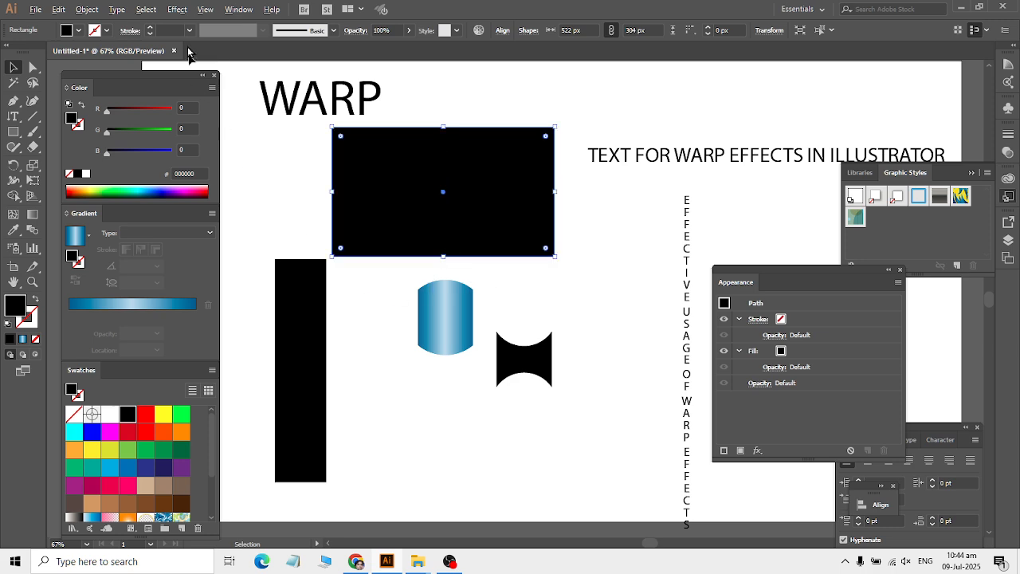
Apply a Flag warp with a 22% horizontal bend to the enlarged rectangle, and delete the effect from its appearance.
{"action": "left_click", "coordinate": [177, 10]}
{"action": "mouse_move", "coordinate": [211, 275]}
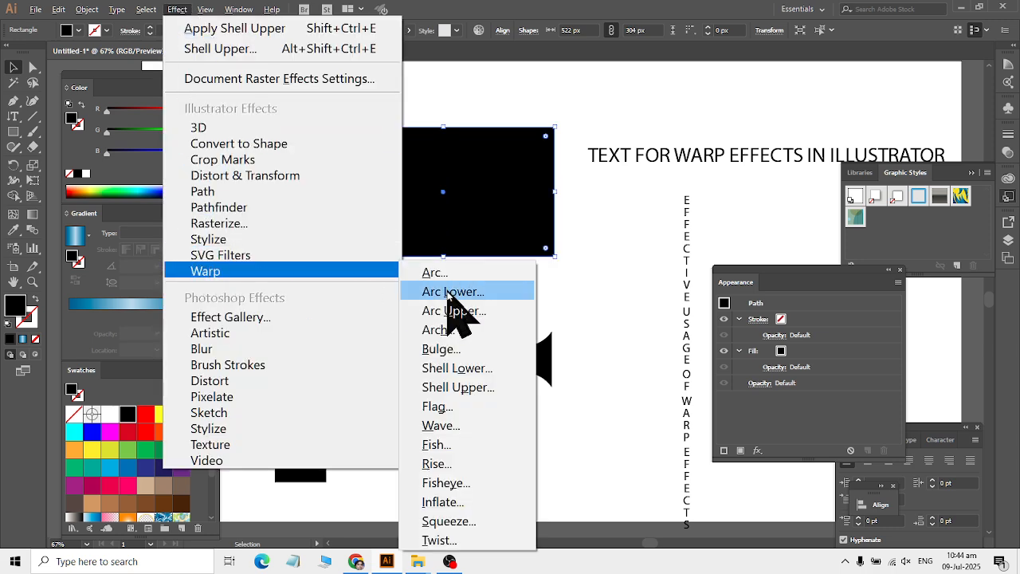
{"action": "left_click", "coordinate": [459, 406]}
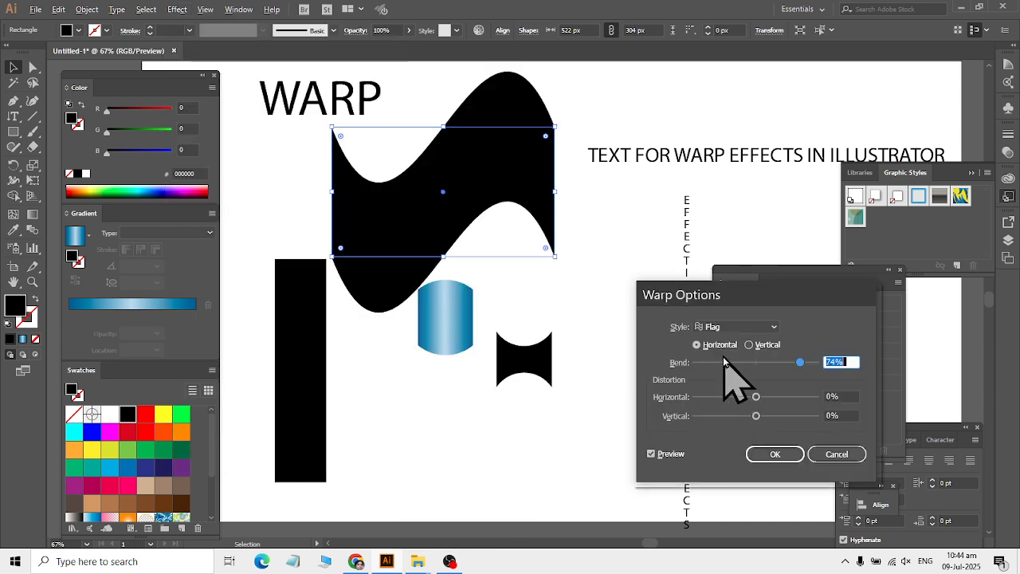
{"action": "left_click_drag", "start_coordinate": [800, 368], "coordinate": [765, 368]}
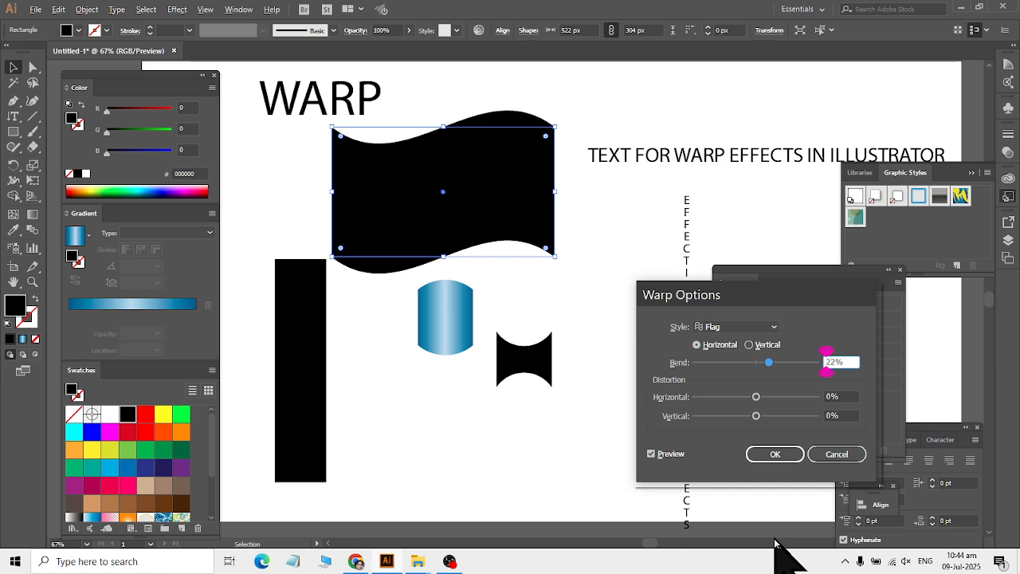
{"action": "left_click", "coordinate": [776, 455]}
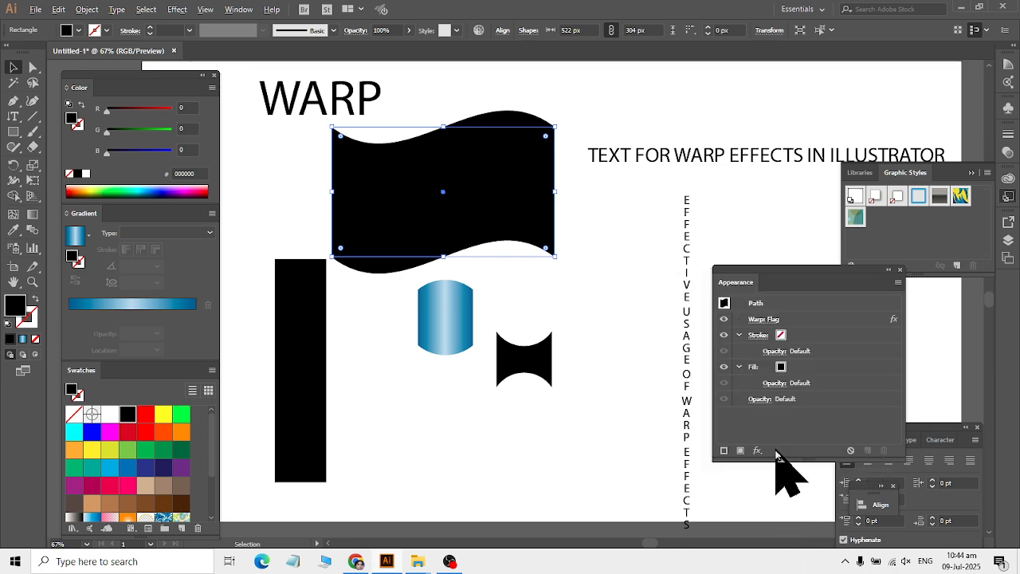
{"action": "left_click", "coordinate": [829, 317]}
{"action": "left_click", "coordinate": [883, 451]}
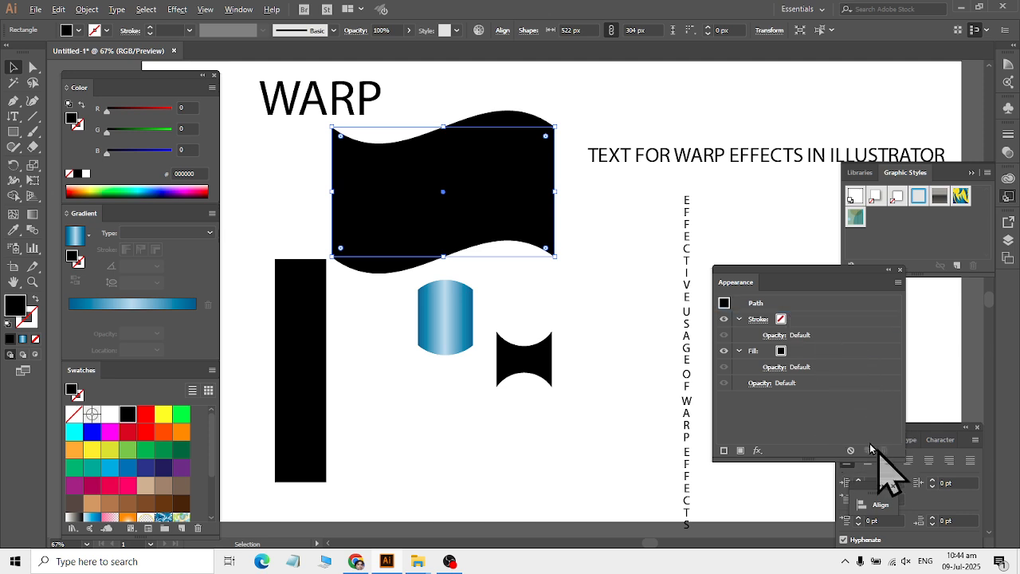
Try a Wave warp with an increased bend on the "TEXT FOR WARP EFFECTS IN ILLUSTRATOR" line, and cancel it.
{"action": "left_click", "coordinate": [177, 8]}
{"action": "mouse_move", "coordinate": [263, 273]}
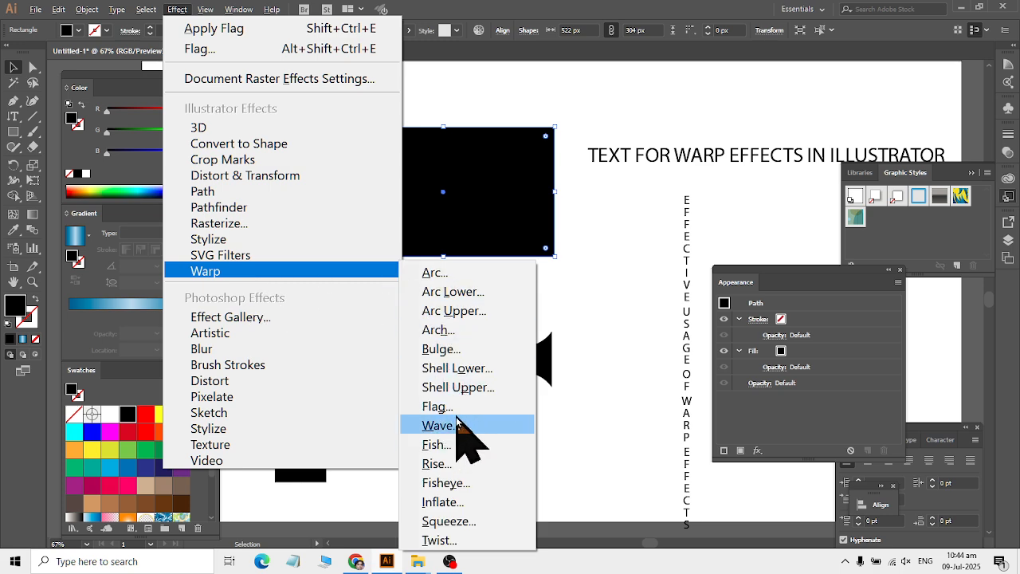
{"action": "left_click", "coordinate": [656, 171]}
{"action": "left_click", "coordinate": [652, 165]}
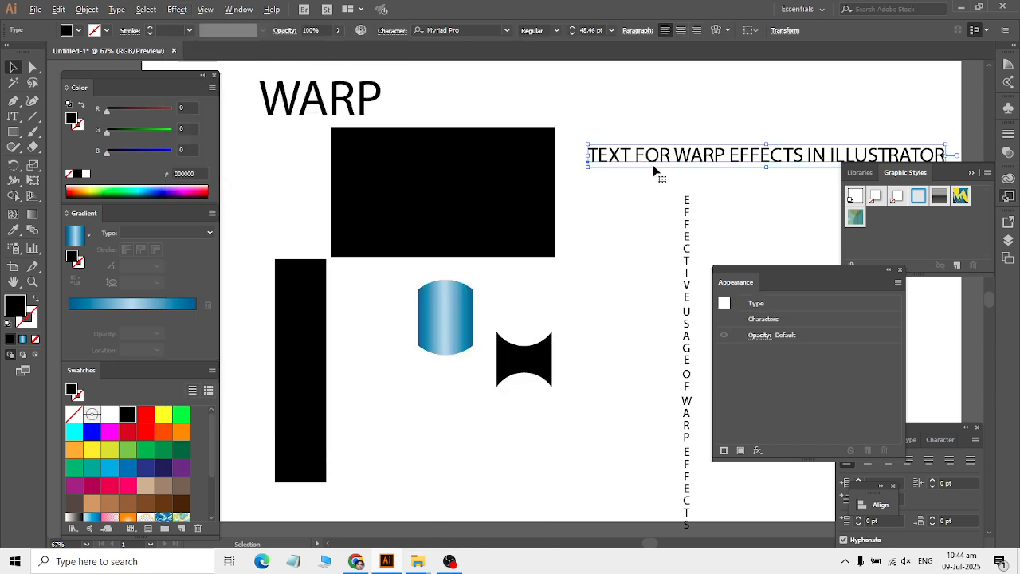
{"action": "left_click", "coordinate": [181, 8]}
{"action": "mouse_move", "coordinate": [311, 273]}
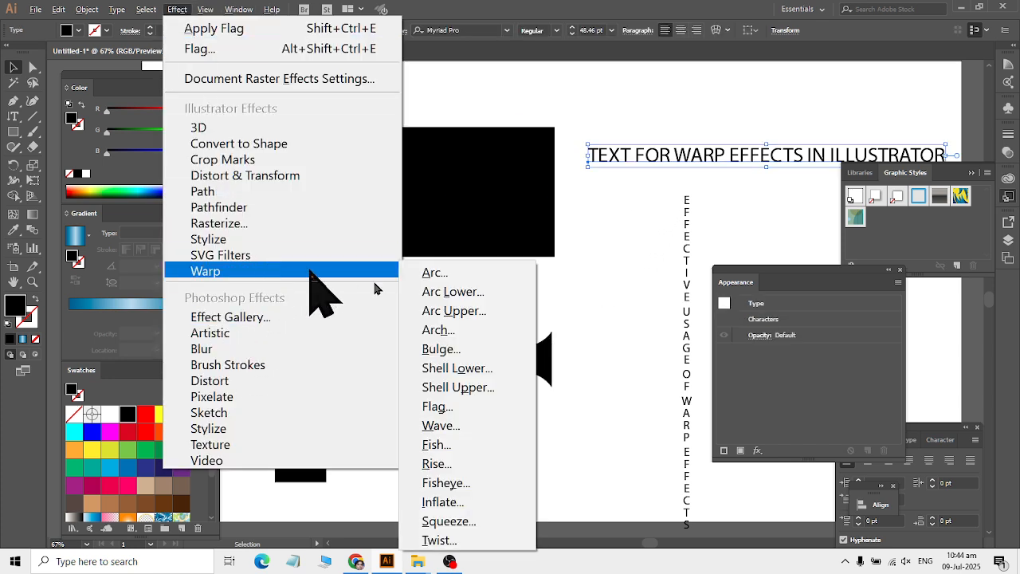
{"action": "left_click", "coordinate": [458, 424]}
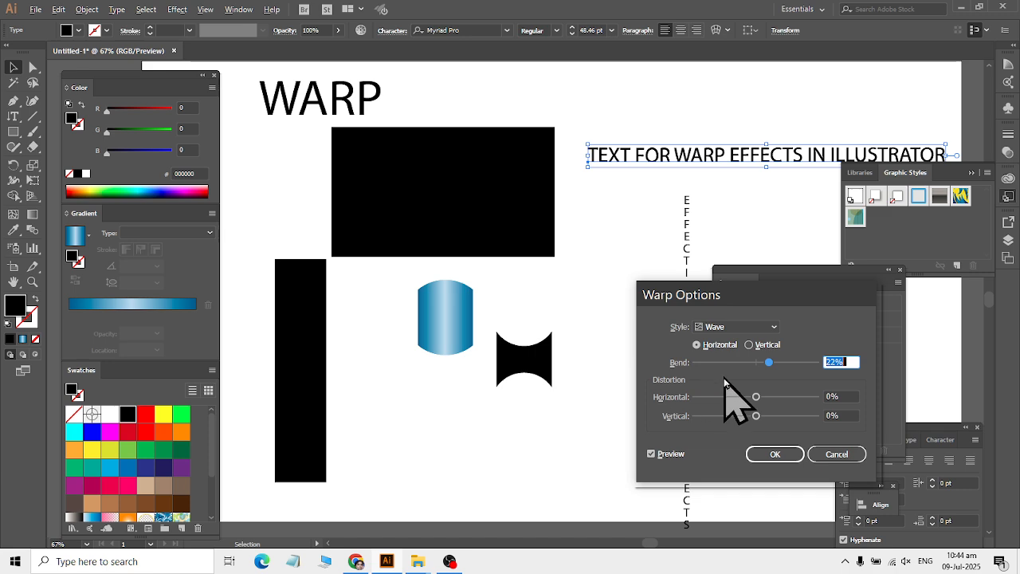
{"action": "left_click_drag", "start_coordinate": [768, 363], "coordinate": [789, 365]}
{"action": "left_click", "coordinate": [841, 455]}
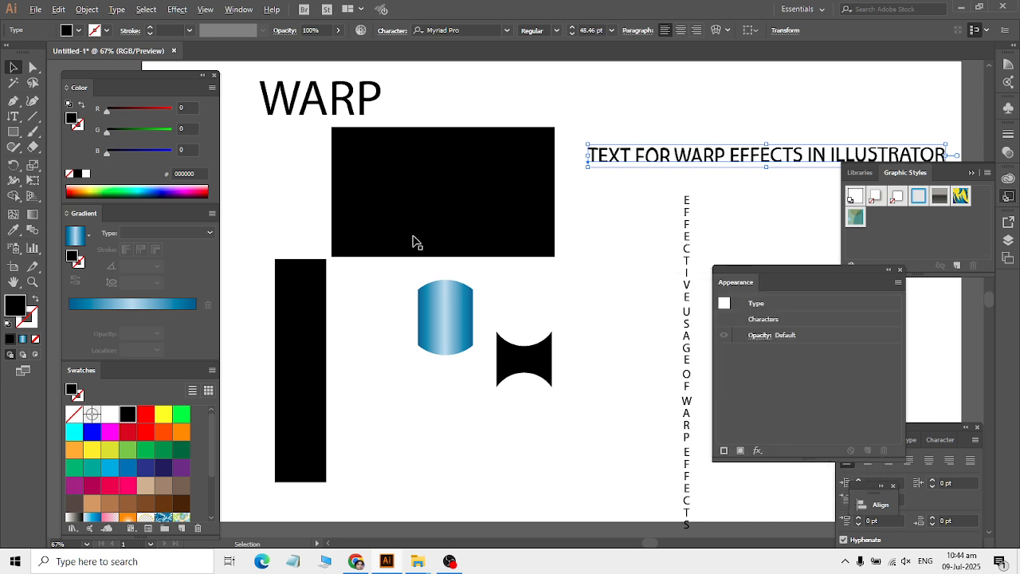
Try a Wave warp with an adjusted bend on the large black rectangle, and cancel it.
{"action": "left_click", "coordinate": [412, 239]}
{"action": "left_click", "coordinate": [178, 10]}
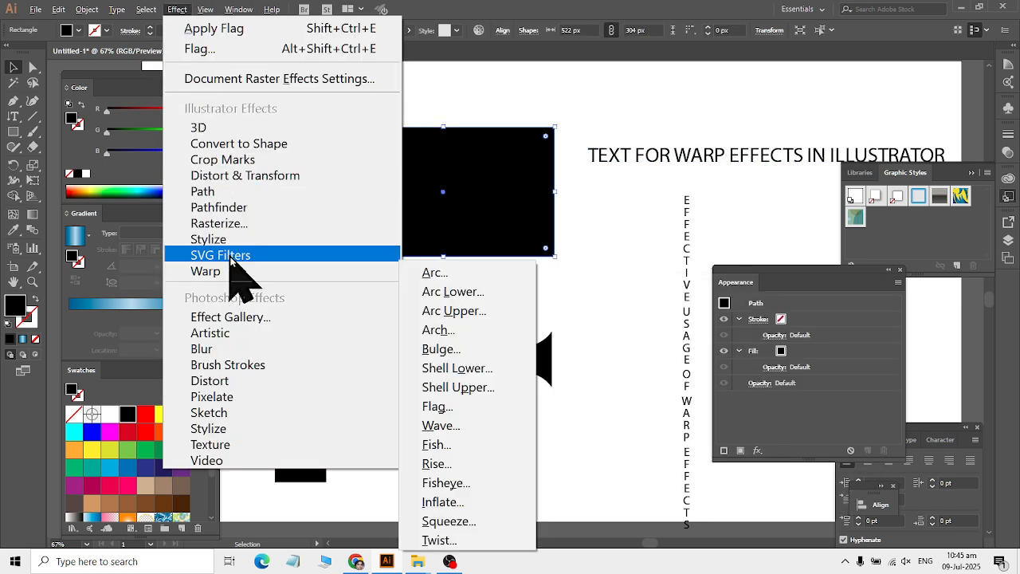
{"action": "mouse_move", "coordinate": [246, 272]}
{"action": "left_click", "coordinate": [464, 426]}
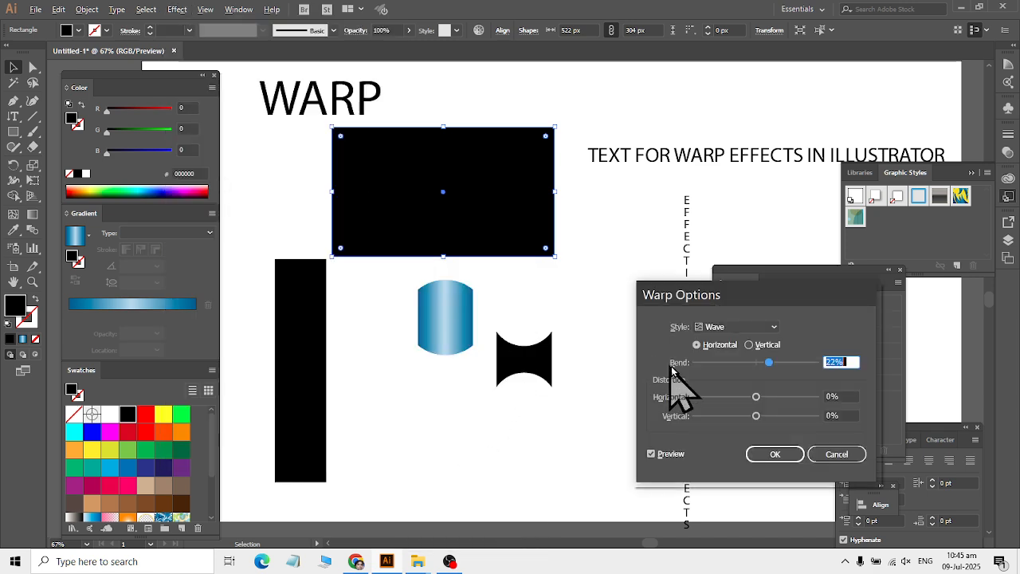
{"action": "mouse_move", "coordinate": [769, 362]}
{"action": "left_mouse_down"}
{"action": "mouse_move", "coordinate": [711, 362]}
{"action": "mouse_move", "coordinate": [763, 362]}
{"action": "left_mouse_up"}
{"action": "left_click", "coordinate": [816, 452]}
Move the gradient shape and the black pinched shape together down to the lower edge of the artboard.
{"action": "left_click", "coordinate": [576, 393]}
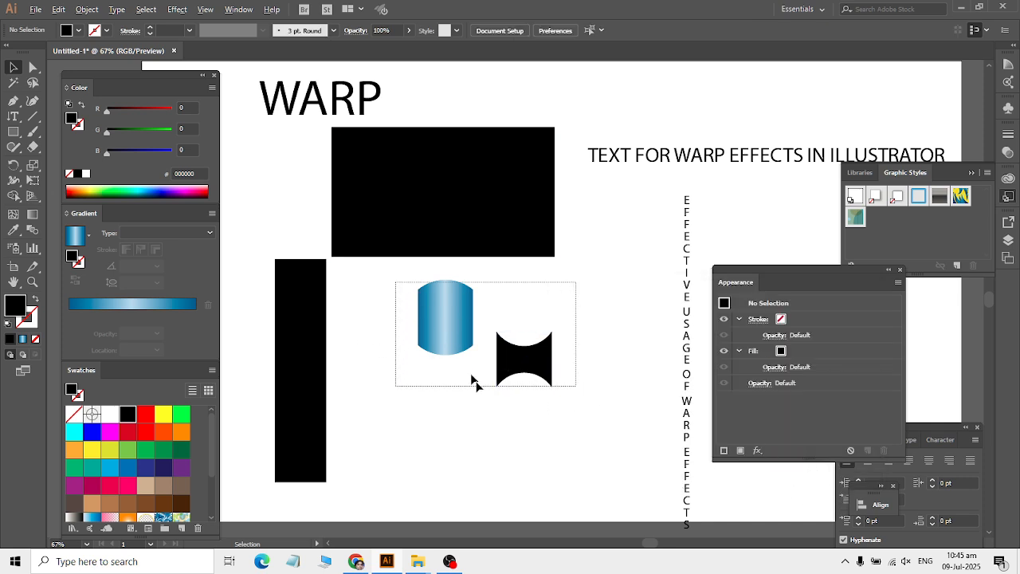
{"action": "left_click_drag", "start_coordinate": [576, 386], "coordinate": [566, 411]}
{"action": "left_click", "coordinate": [532, 439]}
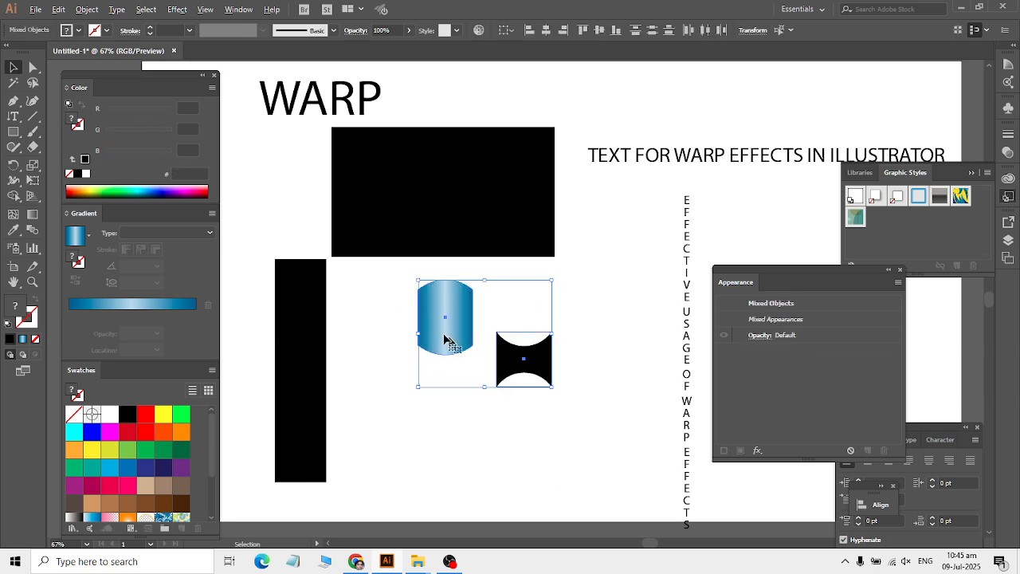
{"action": "left_click_drag", "start_coordinate": [435, 318], "coordinate": [481, 512]}
Narrow the vertical black rectangle to about 55 px wide, duplicate it beside the original, and rotate the copy to horizontal.
{"action": "left_click", "coordinate": [321, 314]}
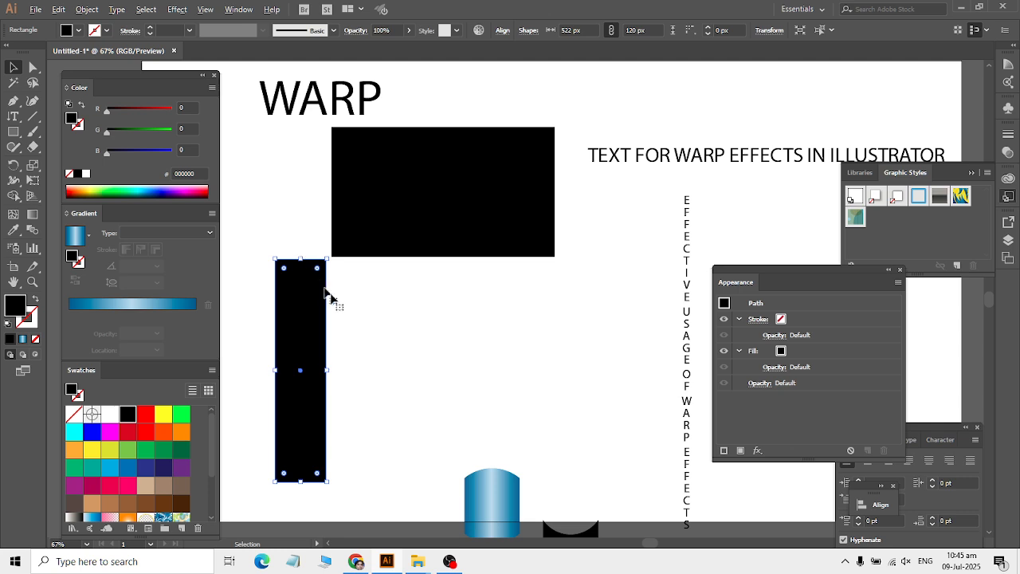
{"action": "left_click_drag", "start_coordinate": [330, 369], "coordinate": [503, 369]}
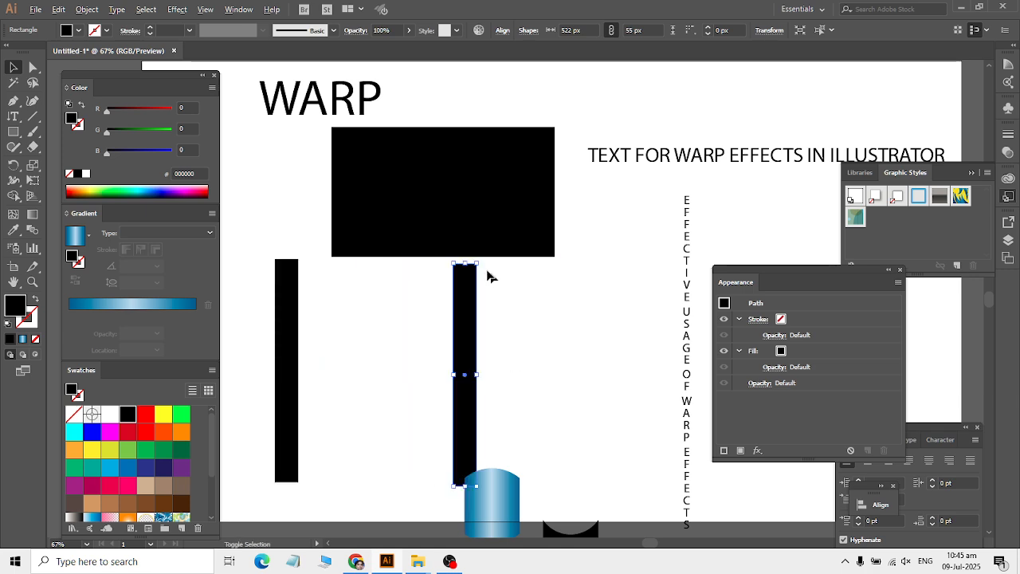
{"action": "left_click_drag", "start_coordinate": [483, 262], "coordinate": [533, 399]}
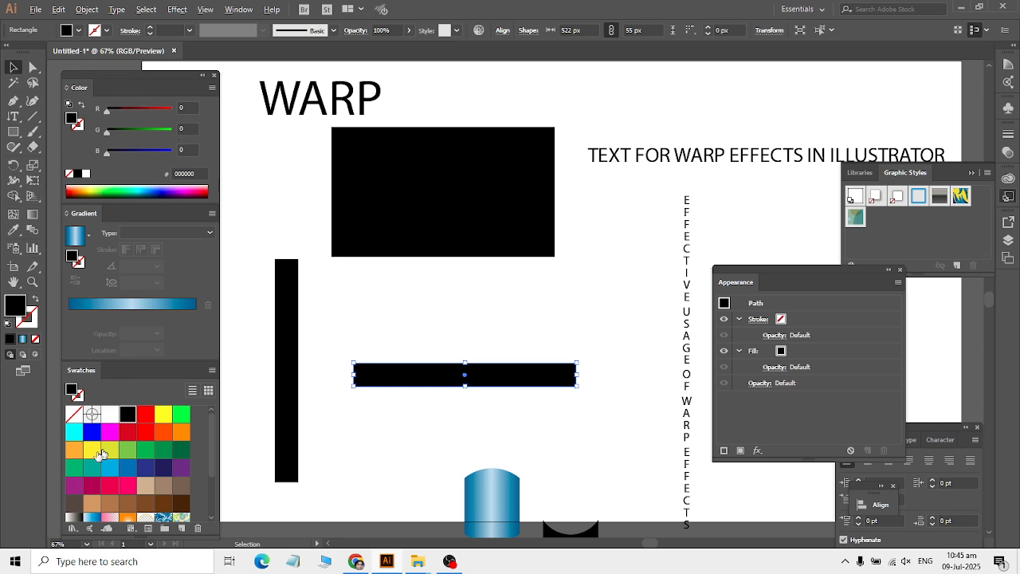
Fill the horizontal bar with light blue 29ABE2 and arrange four evenly spaced copies as stripes over the large black rectangle.
{"action": "left_click", "coordinate": [108, 471]}
{"action": "left_click_drag", "start_coordinate": [438, 375], "coordinate": [414, 184]}
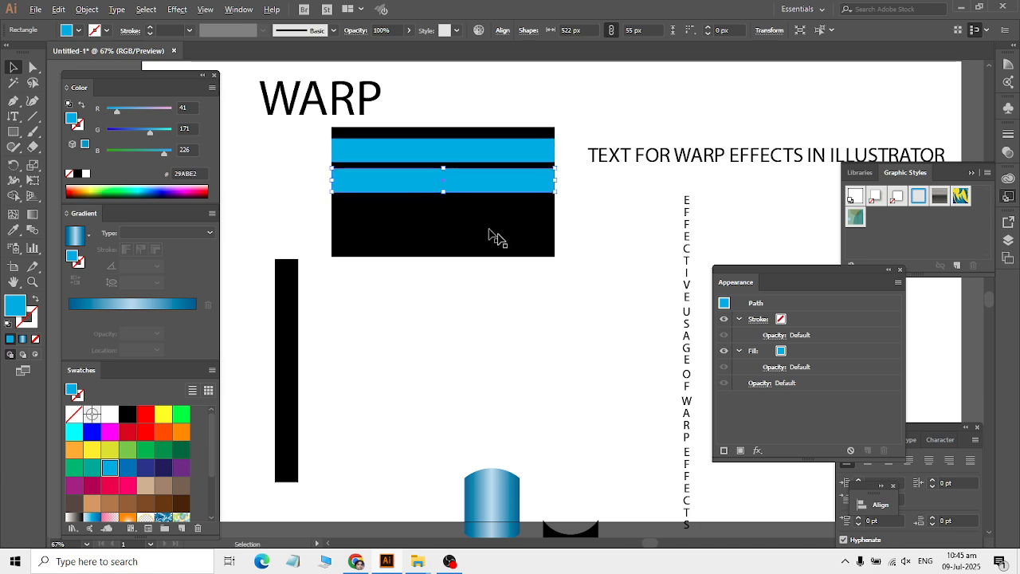
{"action": "key", "text": "ctrl+d"}
{"action": "key", "text": "ctrl+d"}
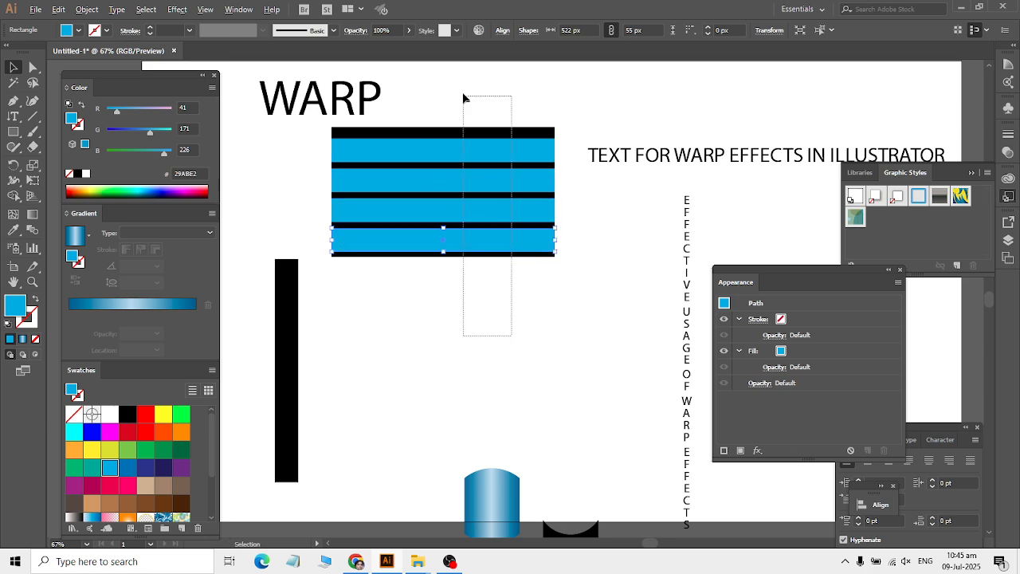
Try a Wave warp with a stronger bend on the separate stripes and black rectangle, and cancel it.
{"action": "left_click_drag", "start_coordinate": [465, 98], "coordinate": [465, 98]}
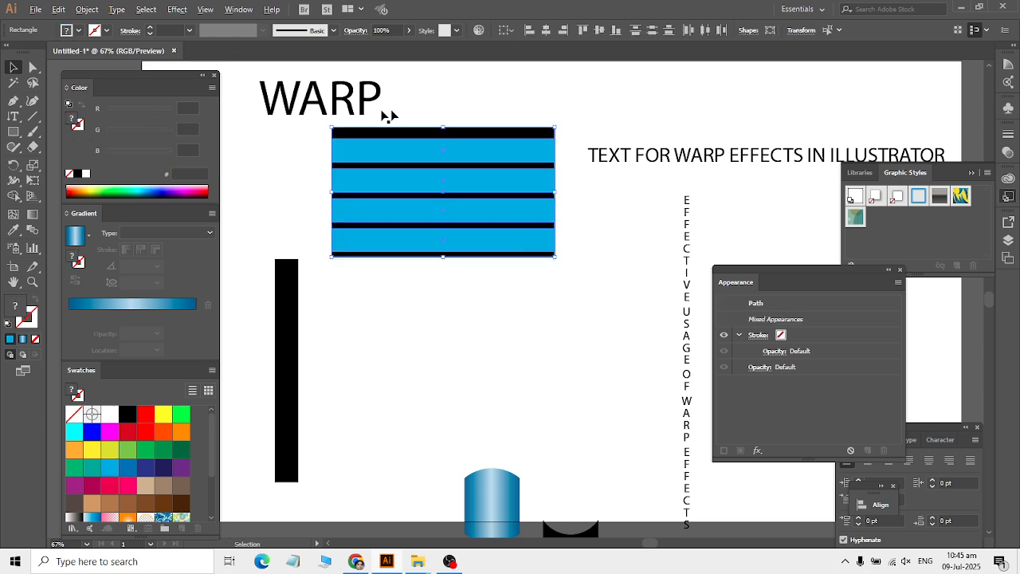
{"action": "left_click", "coordinate": [148, 9]}
{"action": "mouse_move", "coordinate": [177, 9]}
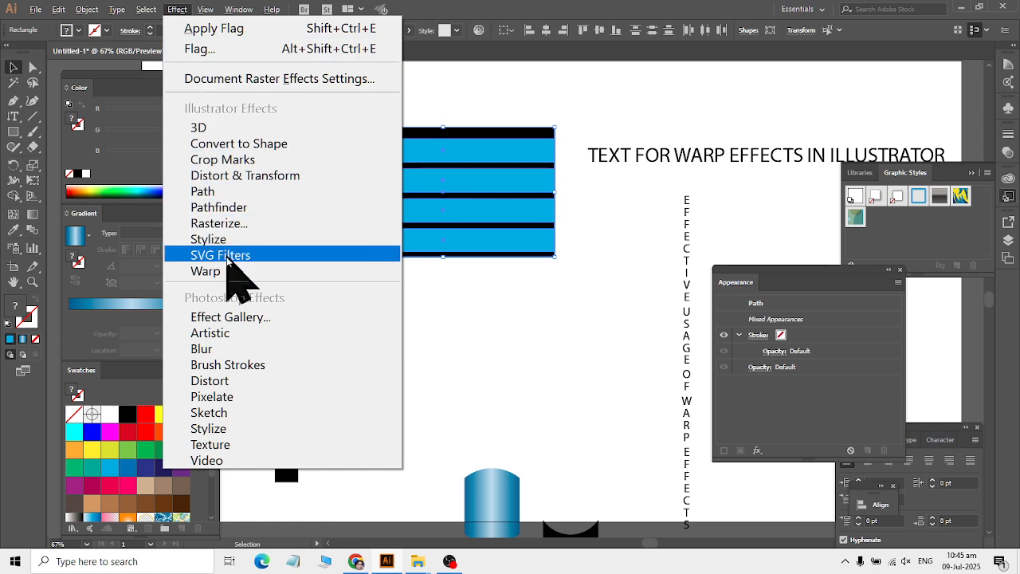
{"action": "mouse_move", "coordinate": [239, 271]}
{"action": "left_click", "coordinate": [445, 425]}
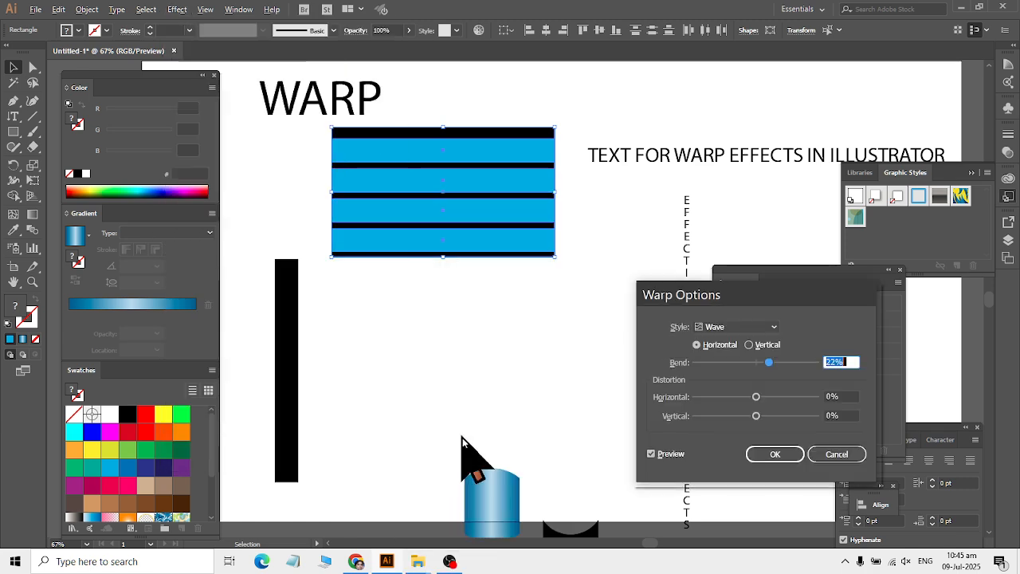
{"action": "left_click_drag", "start_coordinate": [769, 362], "coordinate": [792, 362]}
{"action": "left_click", "coordinate": [830, 452]}
{"action": "left_click", "coordinate": [607, 415]}
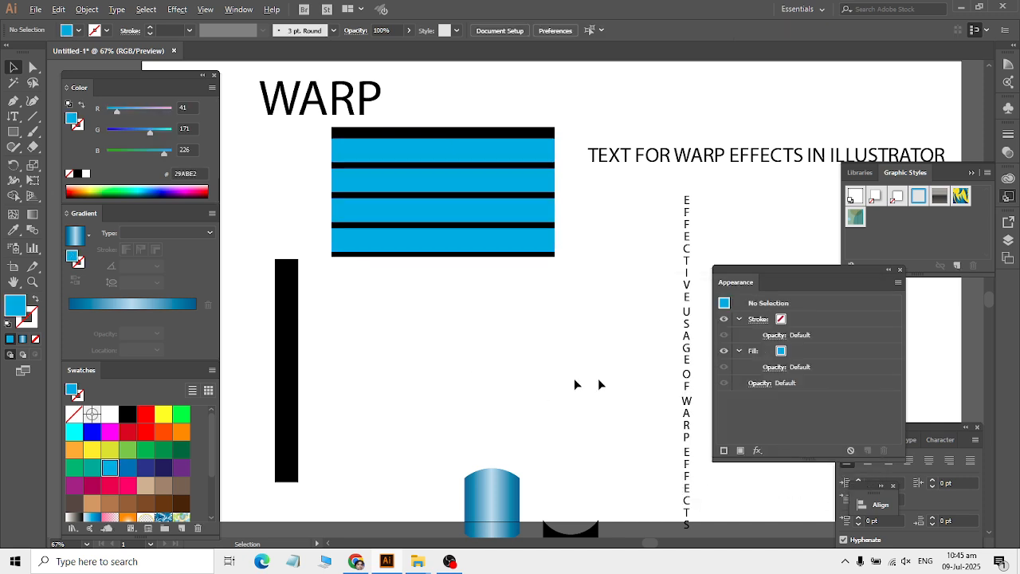
Group the black rectangle with its four blue stripes, and move the group down into the empty middle area.
{"action": "left_click_drag", "start_coordinate": [599, 367], "coordinate": [390, 313]}
{"action": "left_click_drag", "start_coordinate": [433, 143], "coordinate": [434, 87]}
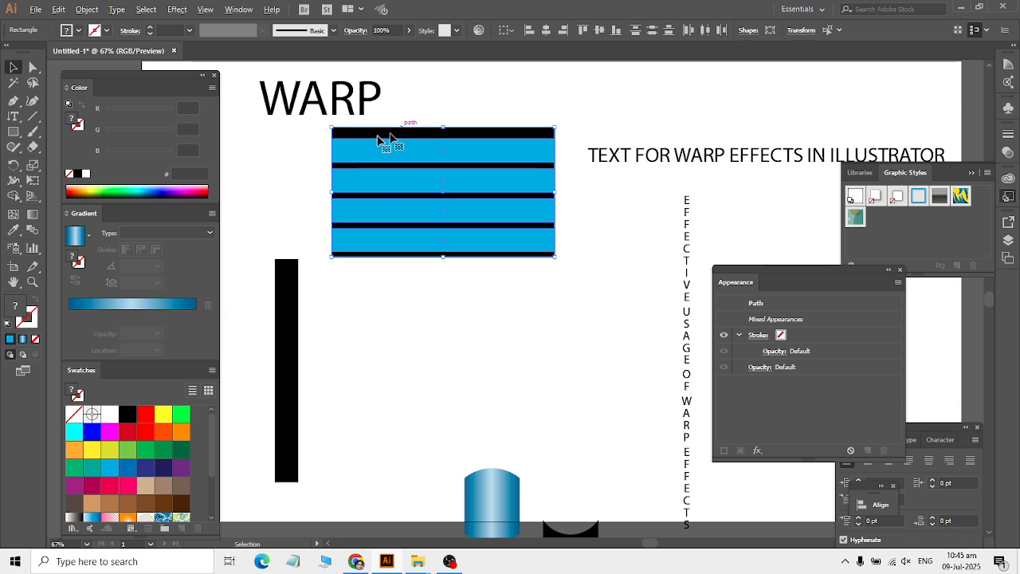
{"action": "right_click", "coordinate": [401, 153]}
{"action": "left_click", "coordinate": [446, 257]}
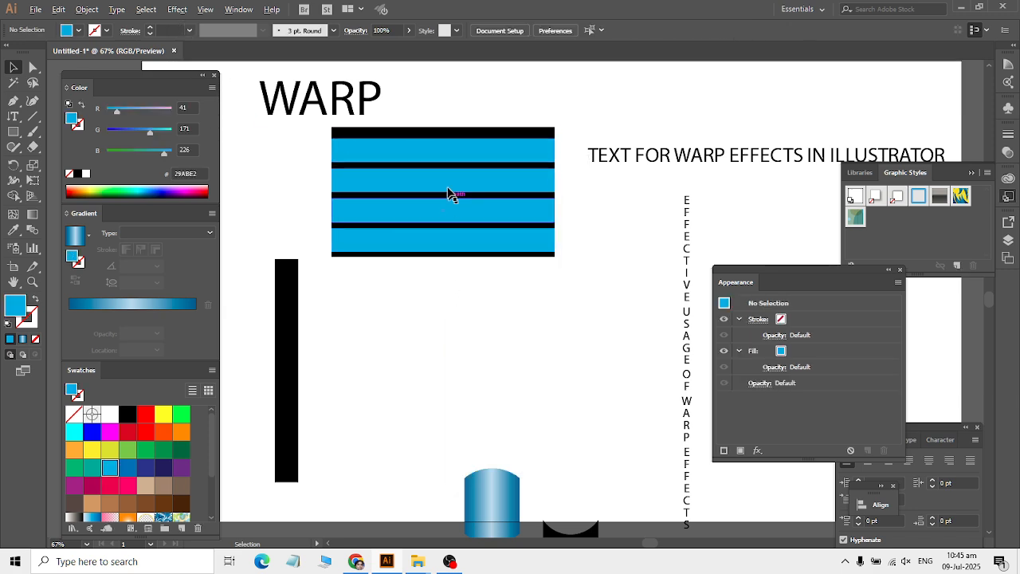
{"action": "left_click_drag", "start_coordinate": [454, 191], "coordinate": [470, 312]}
Apply a horizontal Wave warp with a 48% bend to the striped group, and move it up below the WARP title.
{"action": "left_click", "coordinate": [177, 9]}
{"action": "mouse_move", "coordinate": [239, 273]}
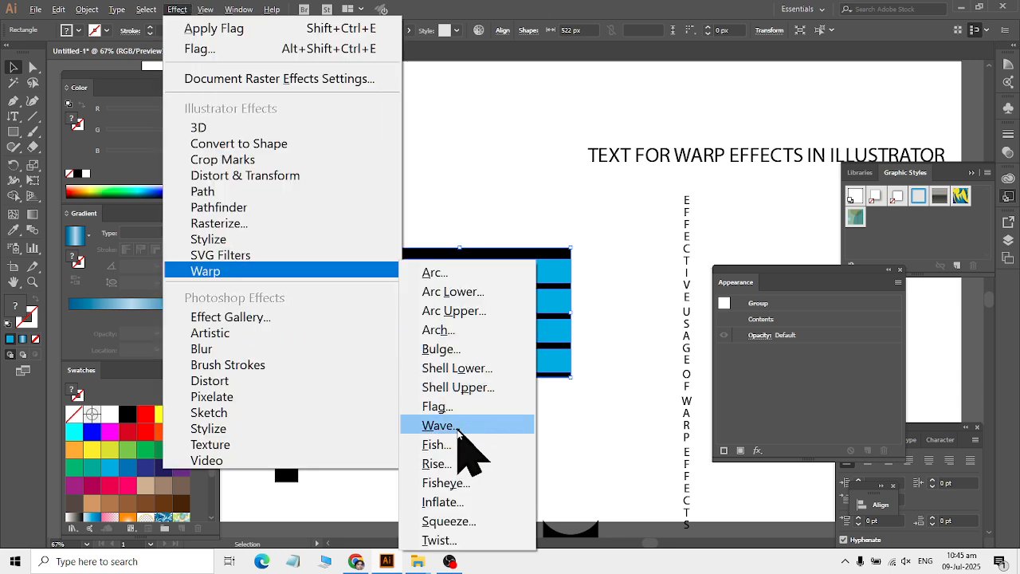
{"action": "left_click", "coordinate": [440, 426]}
{"action": "left_click_drag", "start_coordinate": [768, 363], "coordinate": [787, 369]}
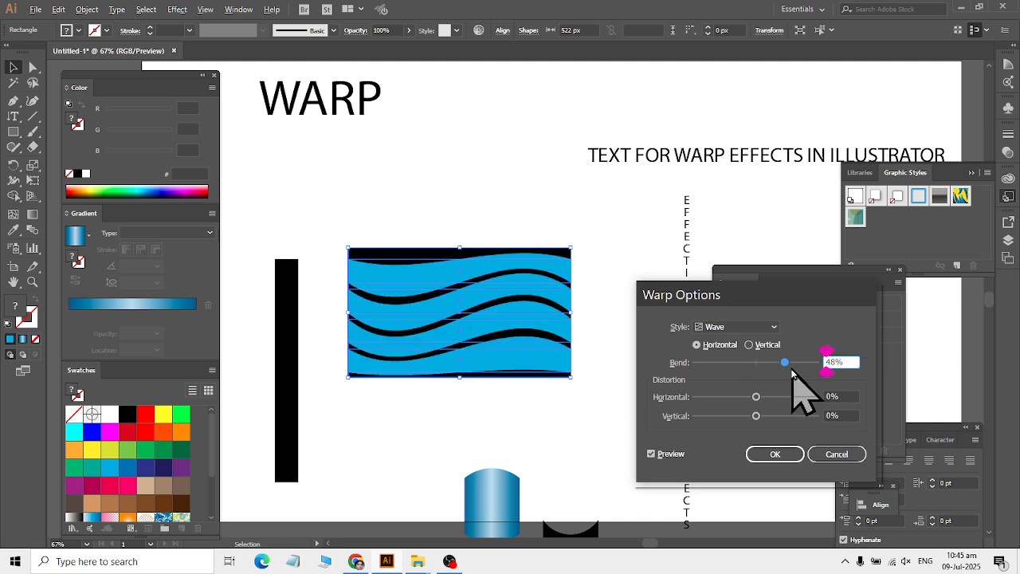
{"action": "left_click", "coordinate": [778, 454]}
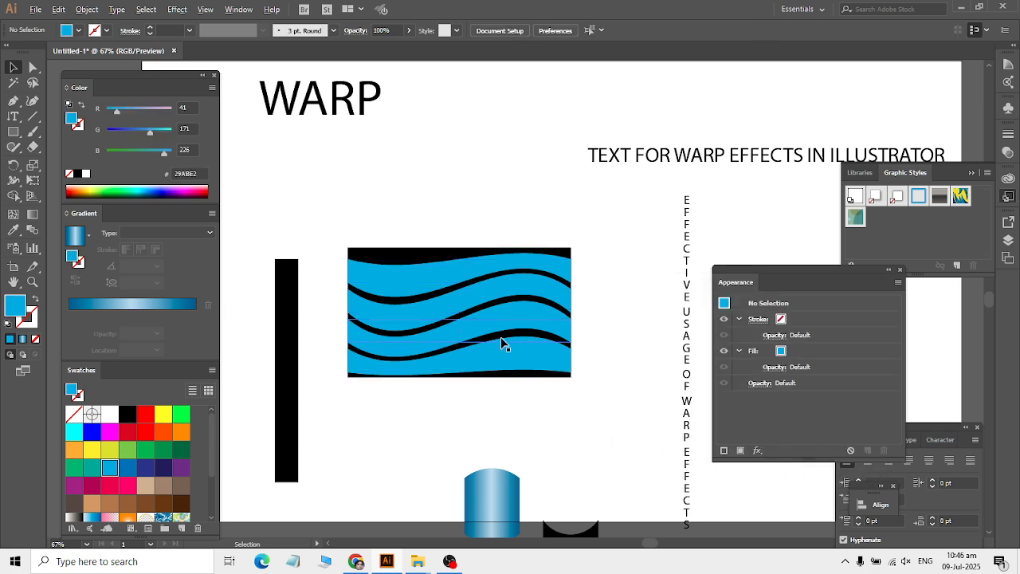
{"action": "left_click_drag", "start_coordinate": [501, 342], "coordinate": [501, 198]}
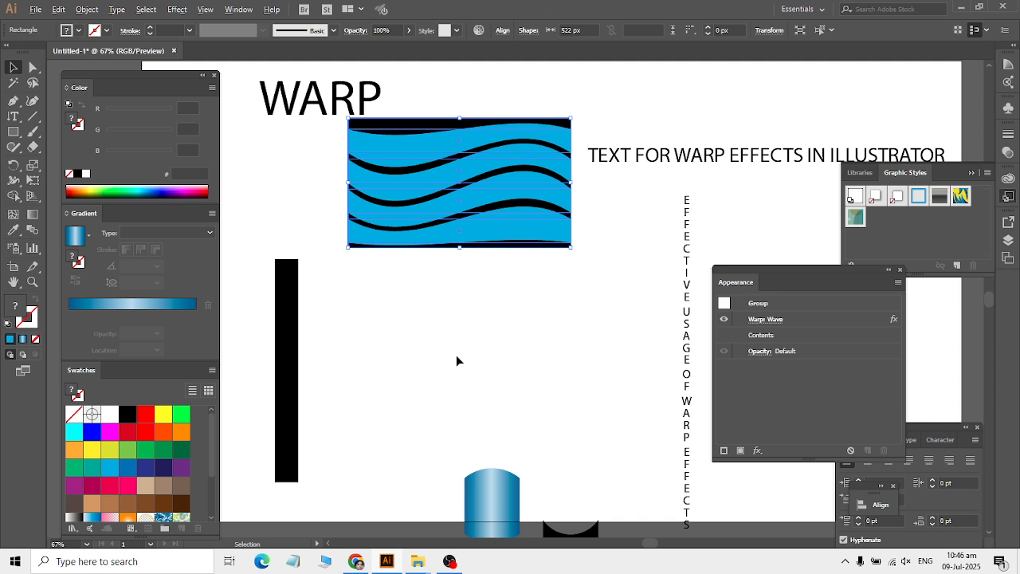
{"action": "left_click", "coordinate": [457, 361]}
{"action": "left_click", "coordinate": [177, 8]}
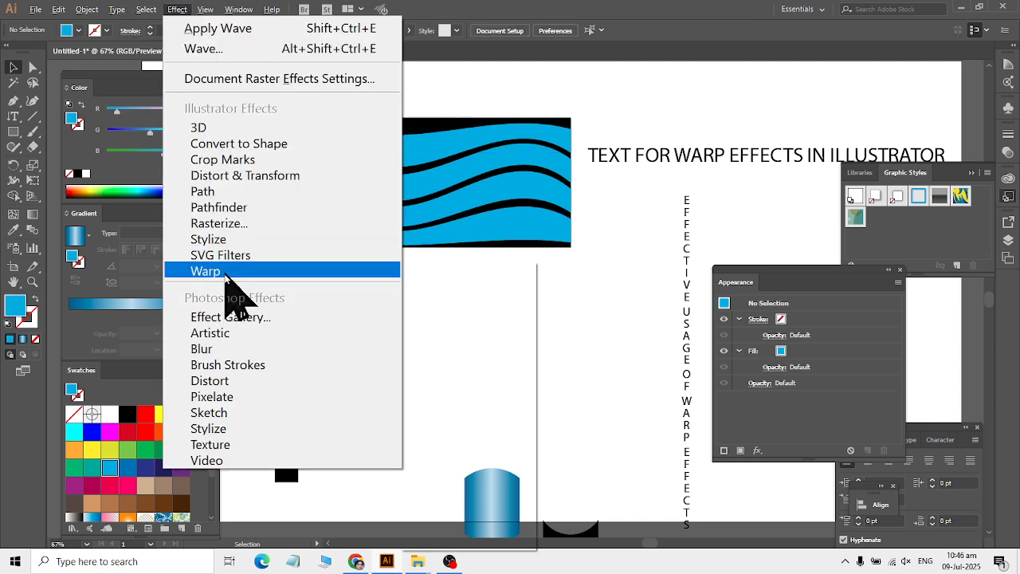
{"action": "mouse_move", "coordinate": [226, 273]}
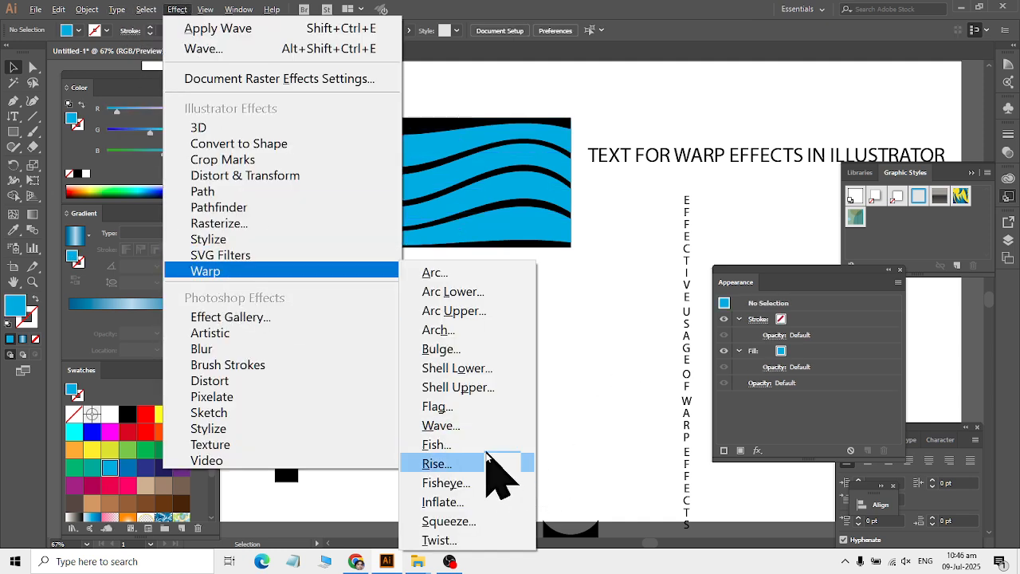
{"action": "left_click", "coordinate": [570, 419]}
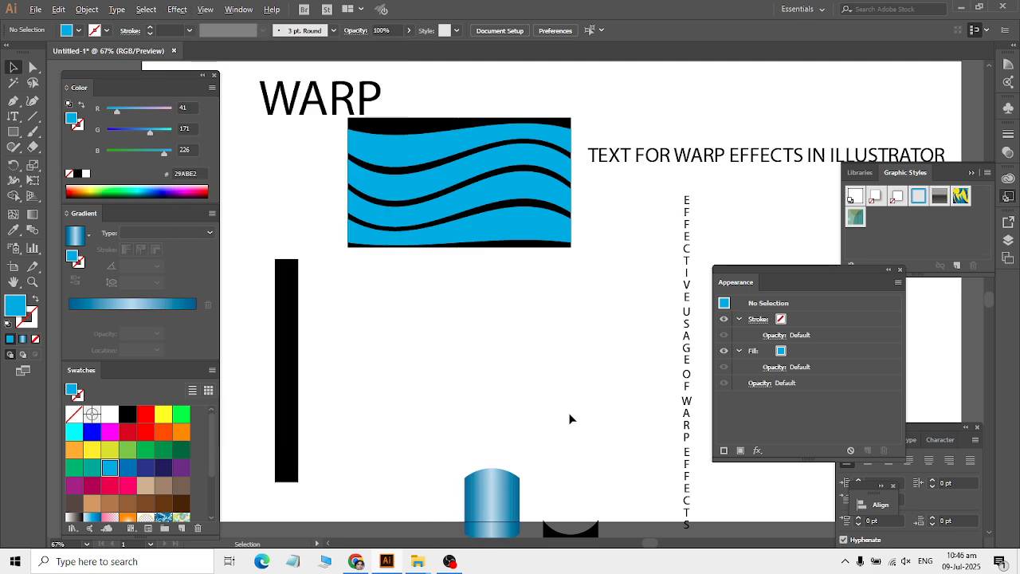
Draw a light blue rectangle about 482 by 256 px below the wavy striped group.
{"action": "left_click", "coordinate": [20, 134]}
{"action": "left_click", "coordinate": [48, 131]}
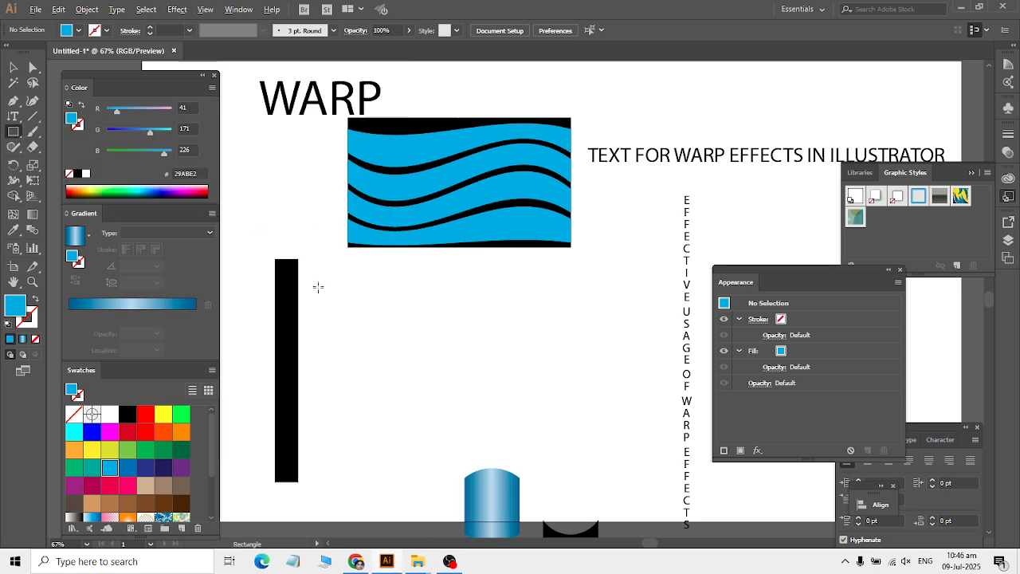
{"action": "left_click_drag", "start_coordinate": [324, 294], "coordinate": [531, 403]}
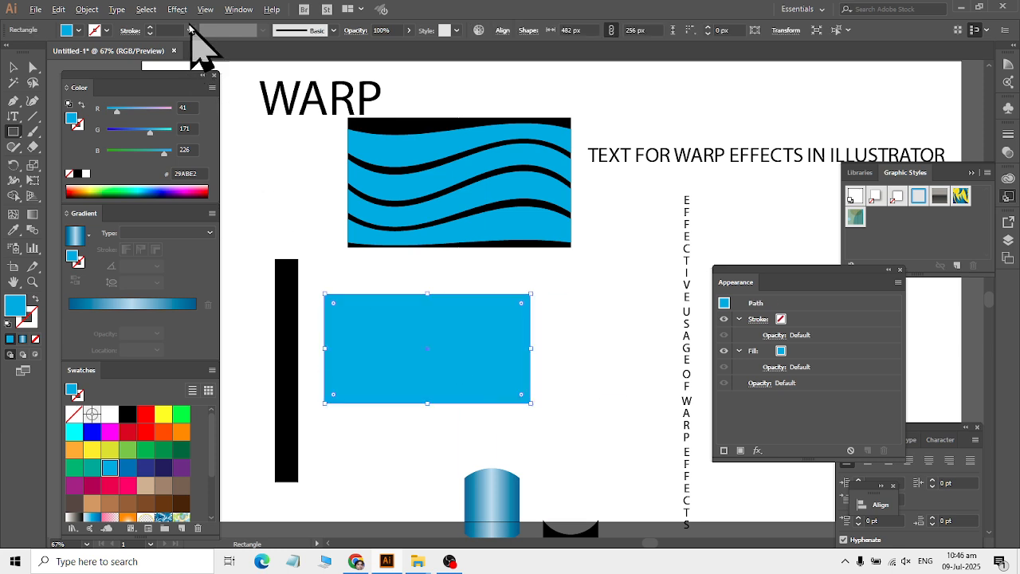
Try a horizontal Fish warp with a bend of -32% on the new blue rectangle, and cancel it.
{"action": "left_click", "coordinate": [177, 9]}
{"action": "mouse_move", "coordinate": [223, 271]}
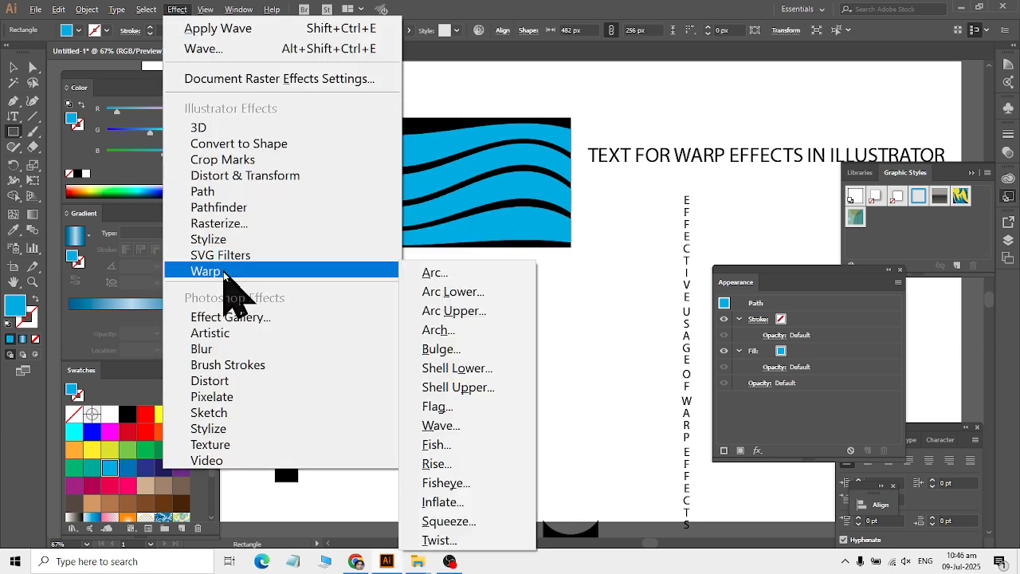
{"action": "left_click", "coordinate": [458, 443]}
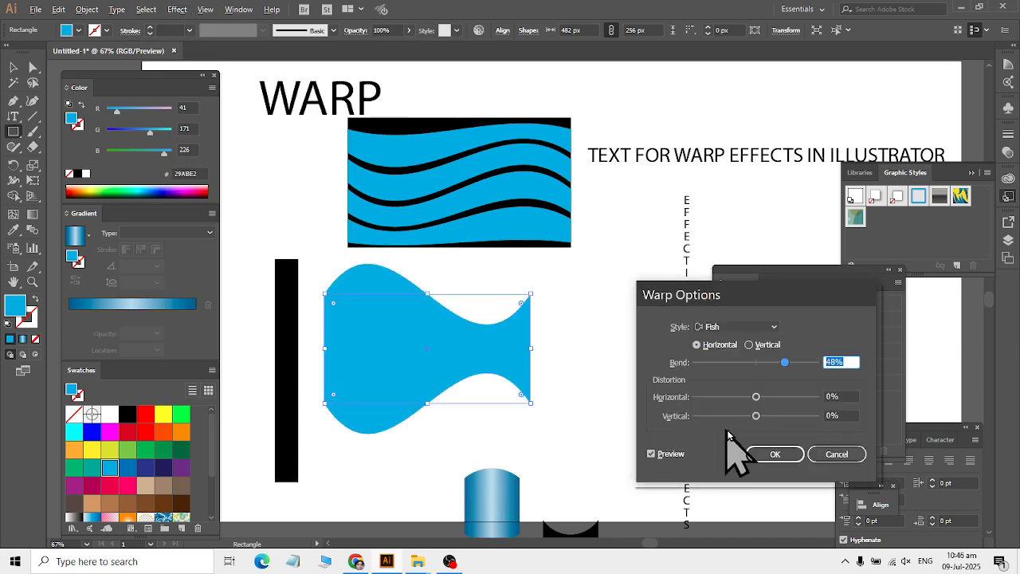
{"action": "left_click_drag", "start_coordinate": [787, 361], "coordinate": [735, 366]}
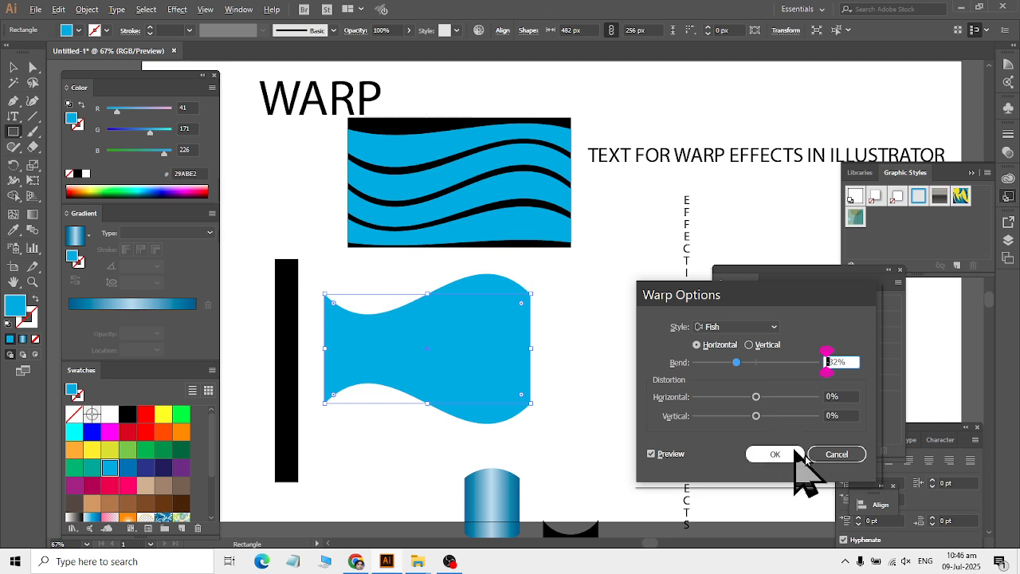
{"action": "left_click", "coordinate": [829, 456]}
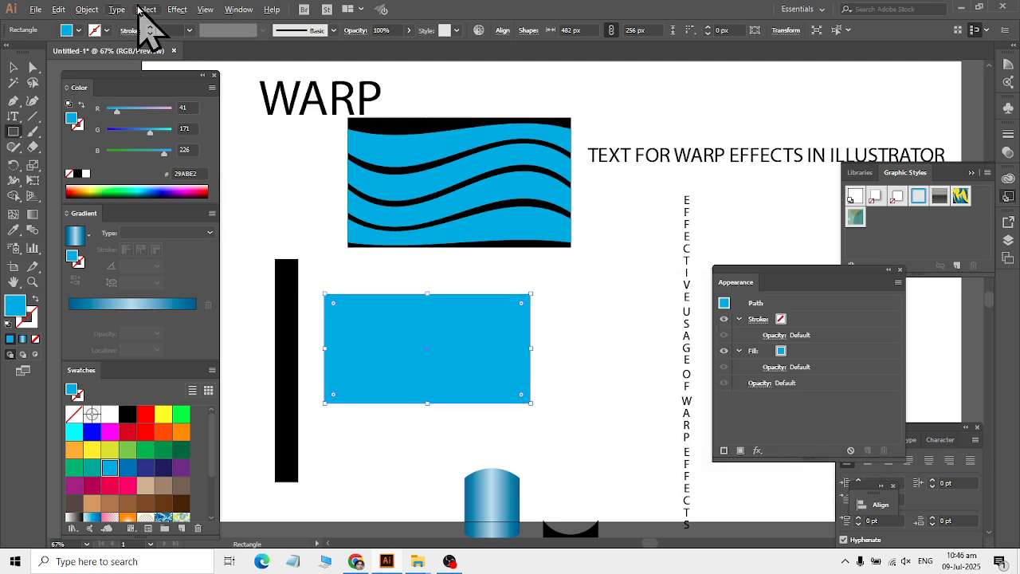
Apply a horizontal Rise warp with a bend of about 29% to the blue rectangle, and expand its appearance.
{"action": "left_click", "coordinate": [177, 9]}
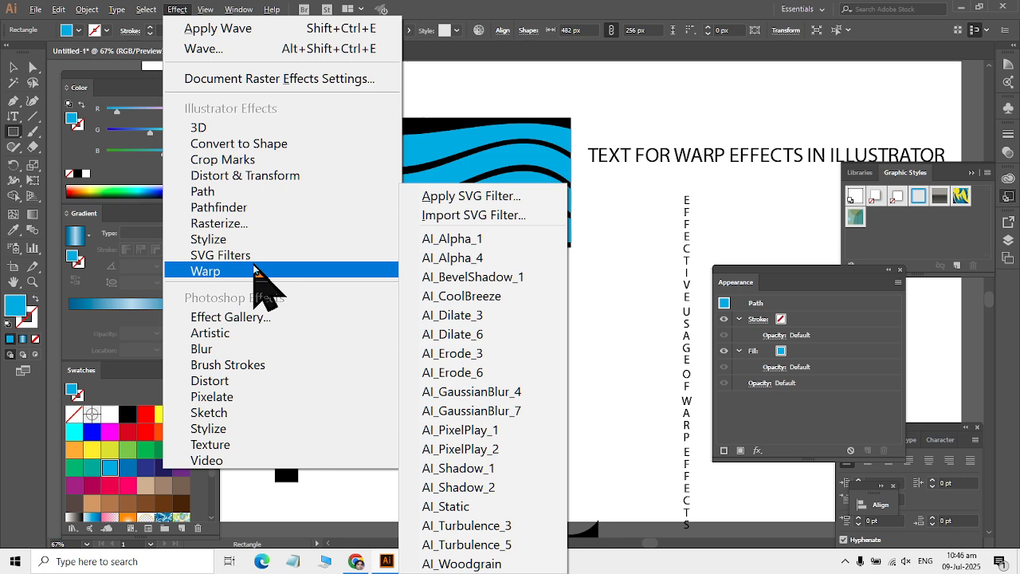
{"action": "mouse_move", "coordinate": [256, 270]}
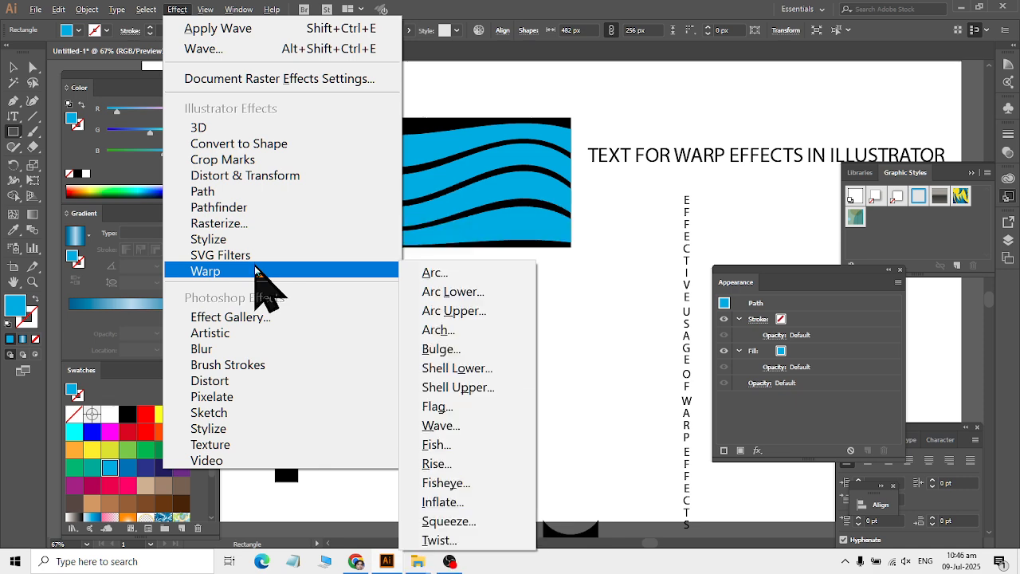
{"action": "left_click", "coordinate": [459, 464]}
{"action": "mouse_move", "coordinate": [784, 362]}
{"action": "left_mouse_down"}
{"action": "mouse_move", "coordinate": [740, 363]}
{"action": "mouse_move", "coordinate": [775, 368]}
{"action": "left_mouse_up"}
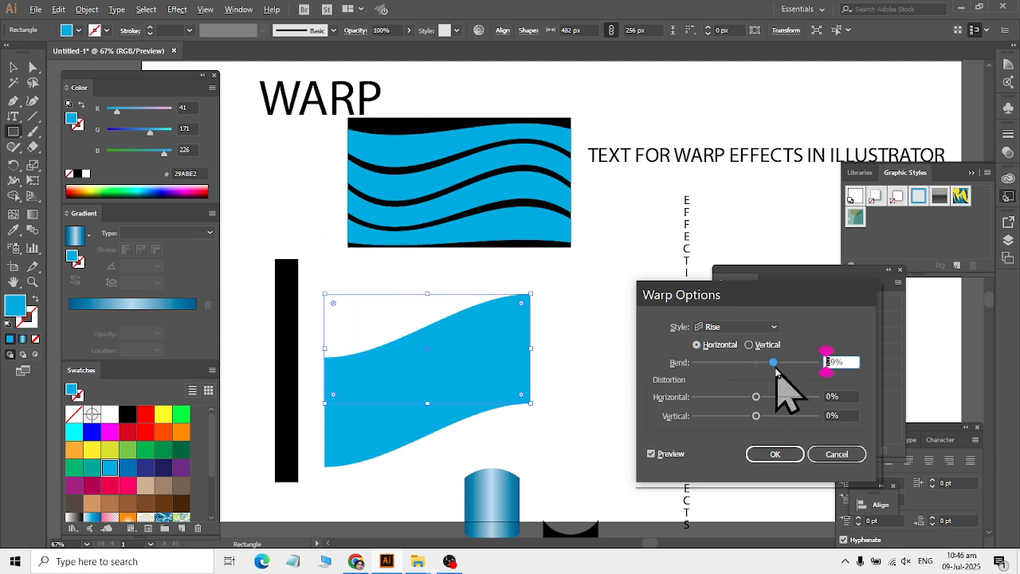
{"action": "left_click", "coordinate": [783, 453]}
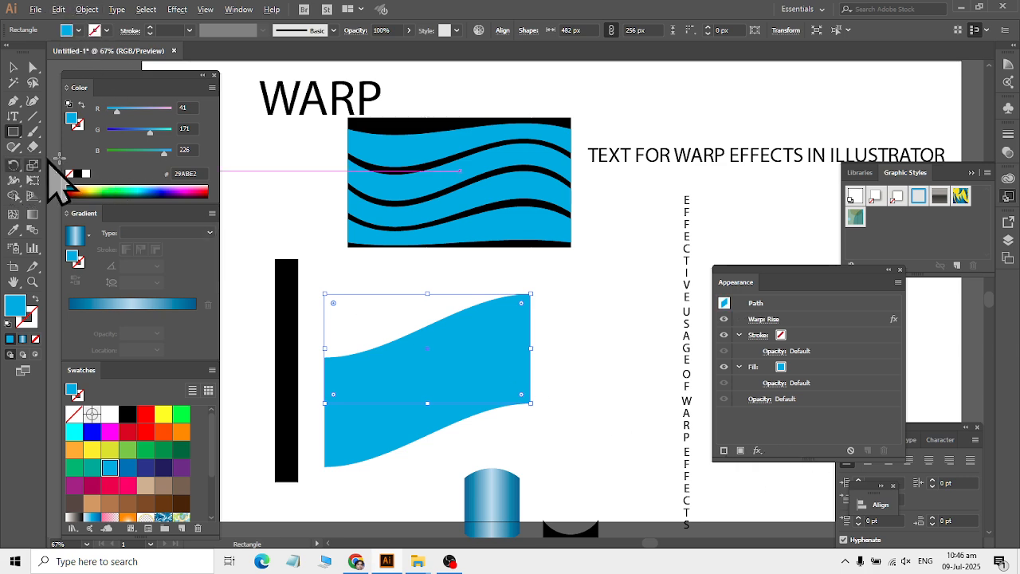
{"action": "left_click", "coordinate": [86, 9]}
{"action": "left_click", "coordinate": [159, 213]}
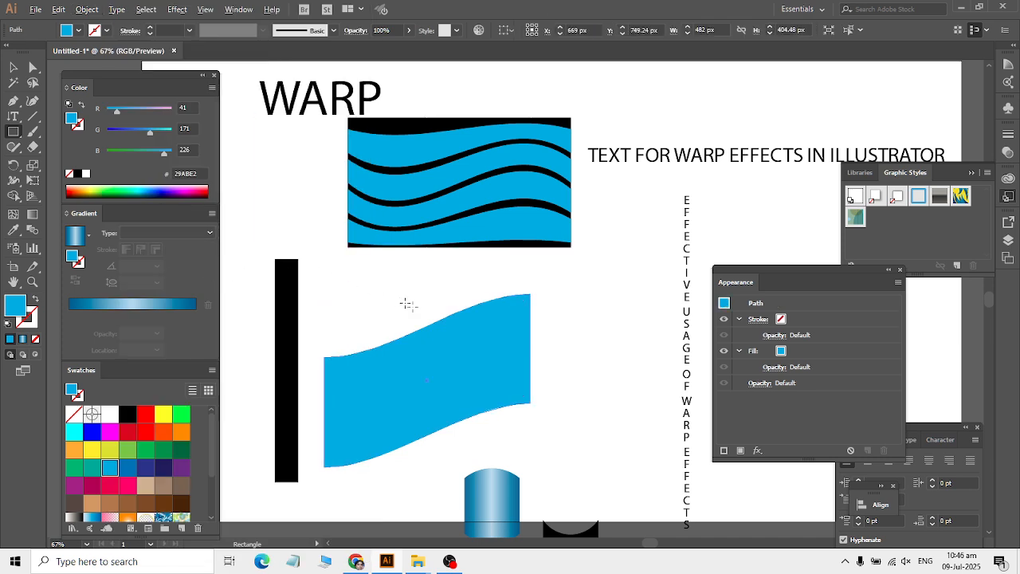
Reflect a copy of the expanded Rise shape across the vertical axis through its lower-right anchor.
{"action": "left_click", "coordinate": [12, 166]}
{"action": "left_click_drag", "start_coordinate": [13, 167], "coordinate": [62, 177]}
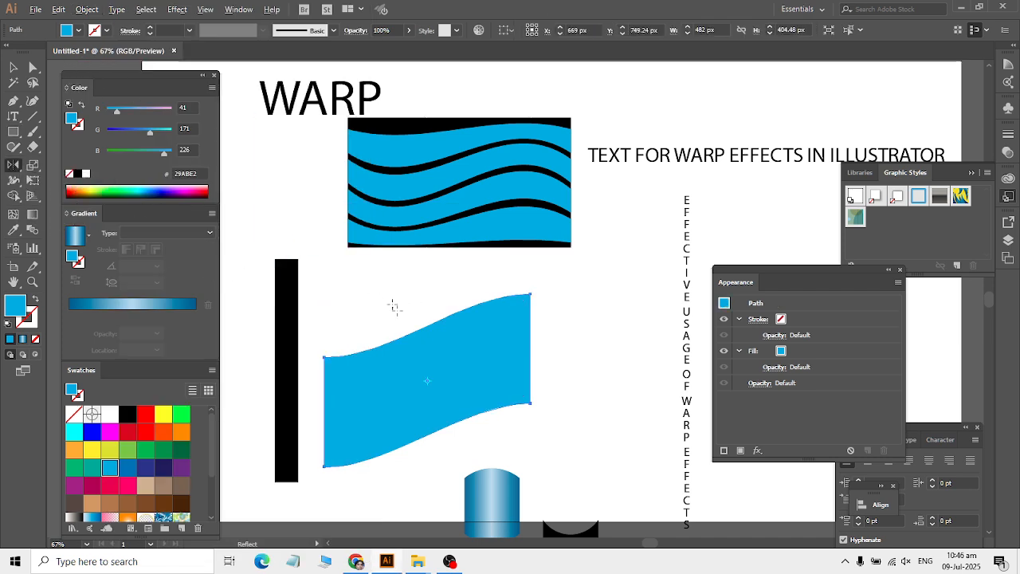
{"action": "left_click", "coordinate": [530, 402], "text": "alt"}
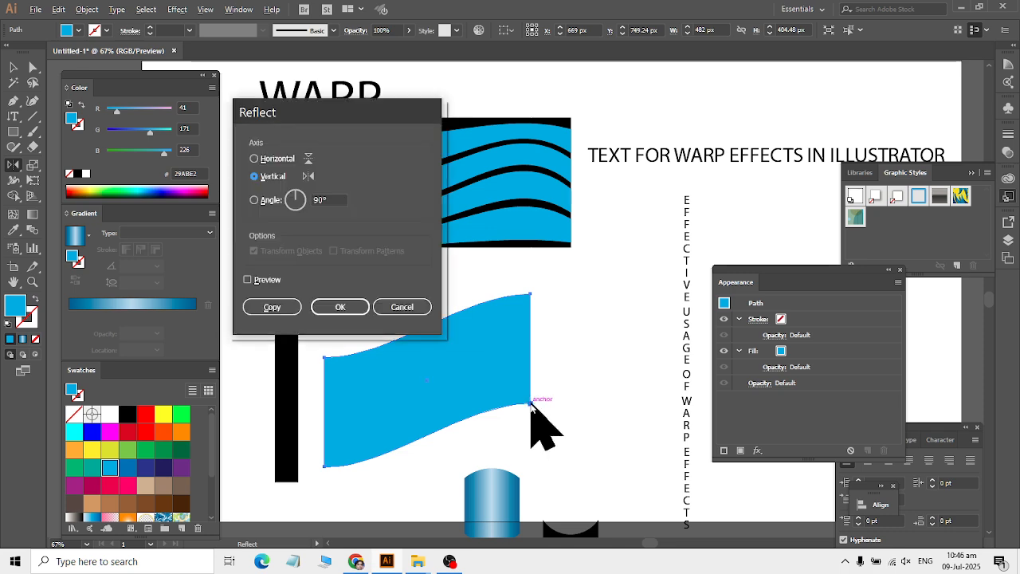
{"action": "left_click", "coordinate": [248, 280]}
{"action": "left_click", "coordinate": [270, 307]}
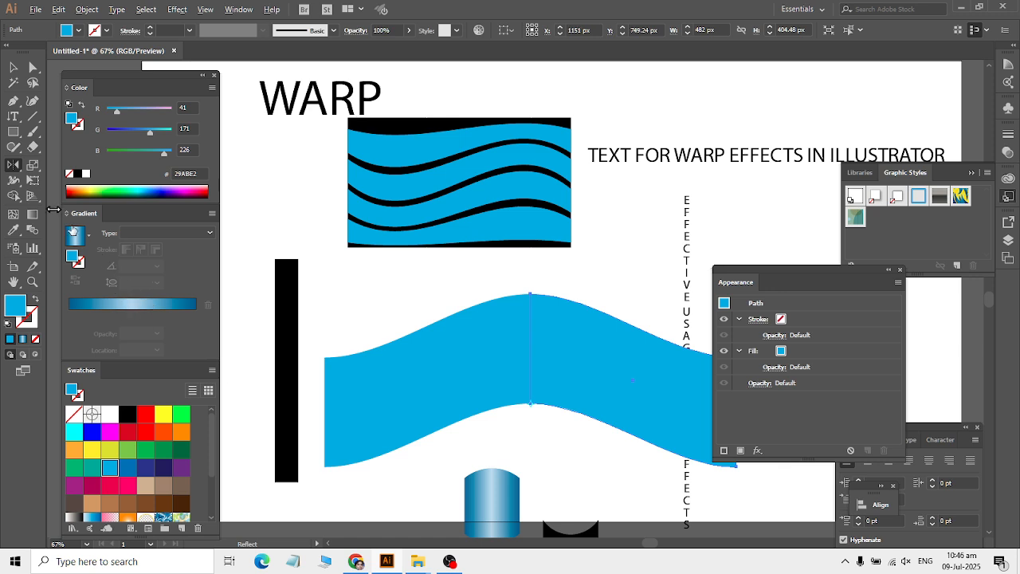
Fill the original Rise shape with medium blue and its mirrored copy with dark blue 2E3192.
{"action": "left_click", "coordinate": [12, 67]}
{"action": "left_click_drag", "start_coordinate": [394, 273], "coordinate": [381, 440]}
{"action": "left_click", "coordinate": [127, 471]}
{"action": "left_click", "coordinate": [558, 418]}
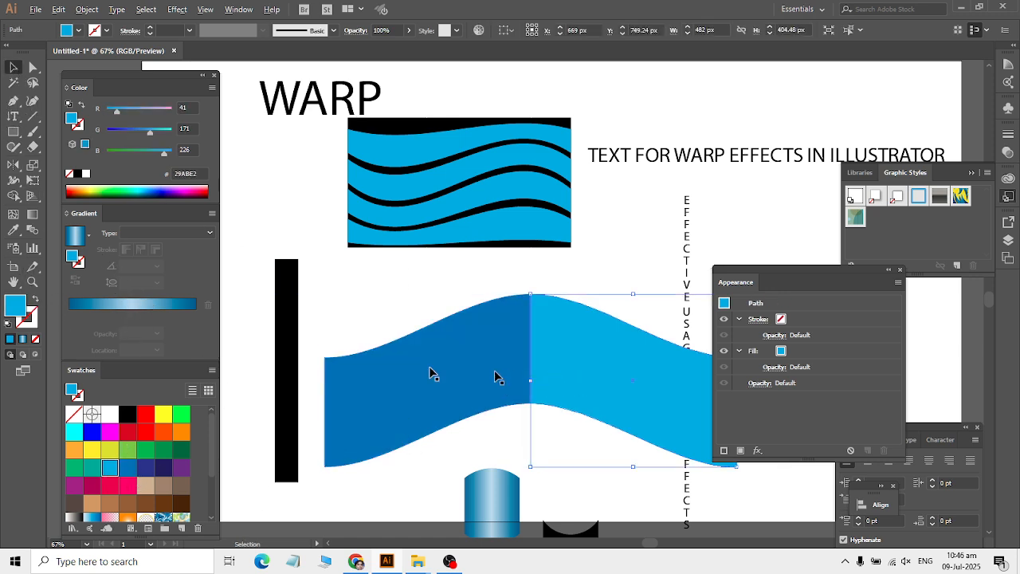
{"action": "left_click", "coordinate": [145, 469]}
{"action": "left_click", "coordinate": [342, 323]}
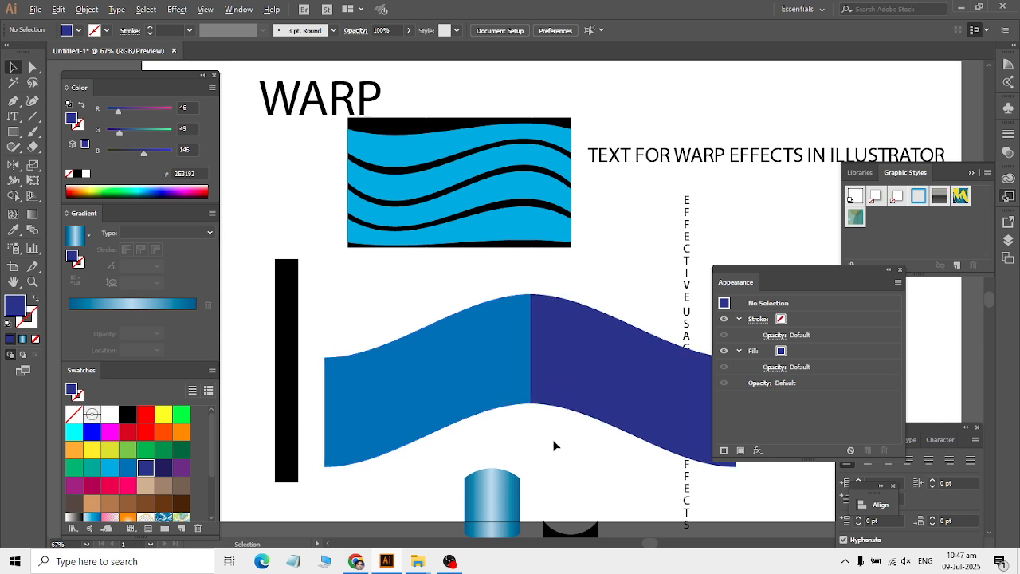
Scale the two-tone wave pair to about a third of its size, and place a duplicate end to end to extend the ribbon.
{"action": "scroll", "coordinate": [531, 438], "scroll_direction": "down", "scroll_amount": 2}
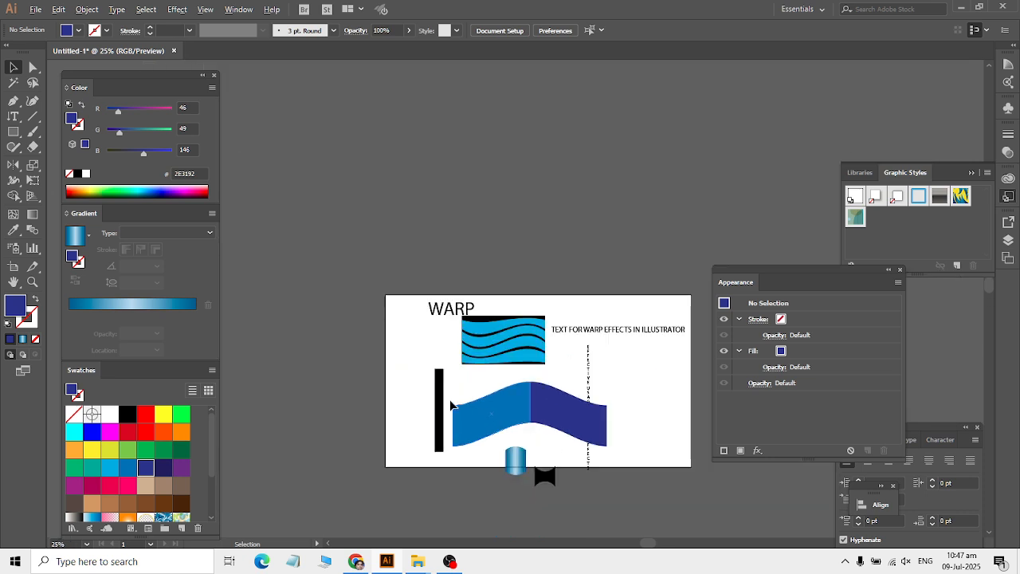
{"action": "left_click", "coordinate": [508, 395]}
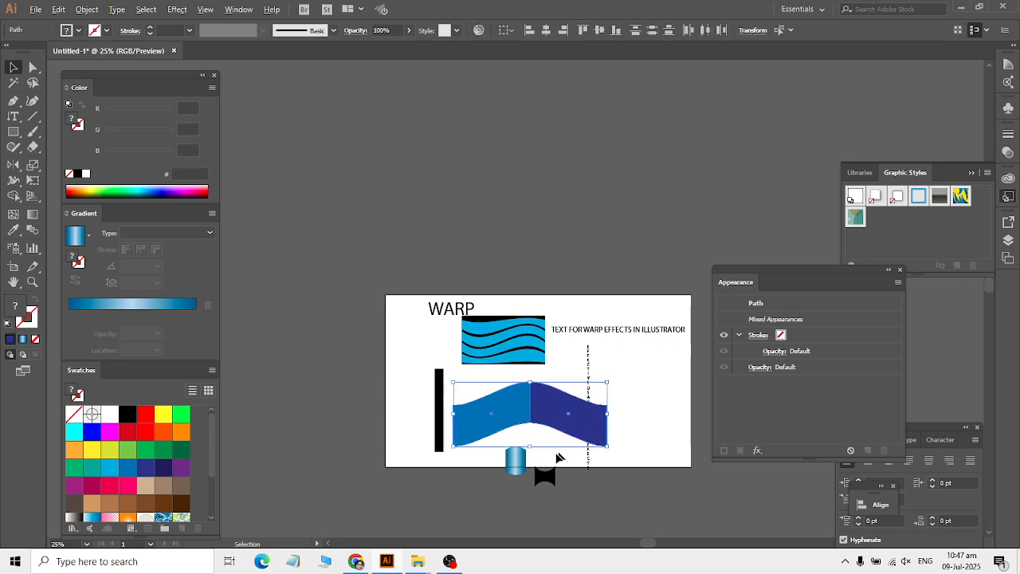
{"action": "left_click_drag", "start_coordinate": [533, 448], "coordinate": [530, 402]}
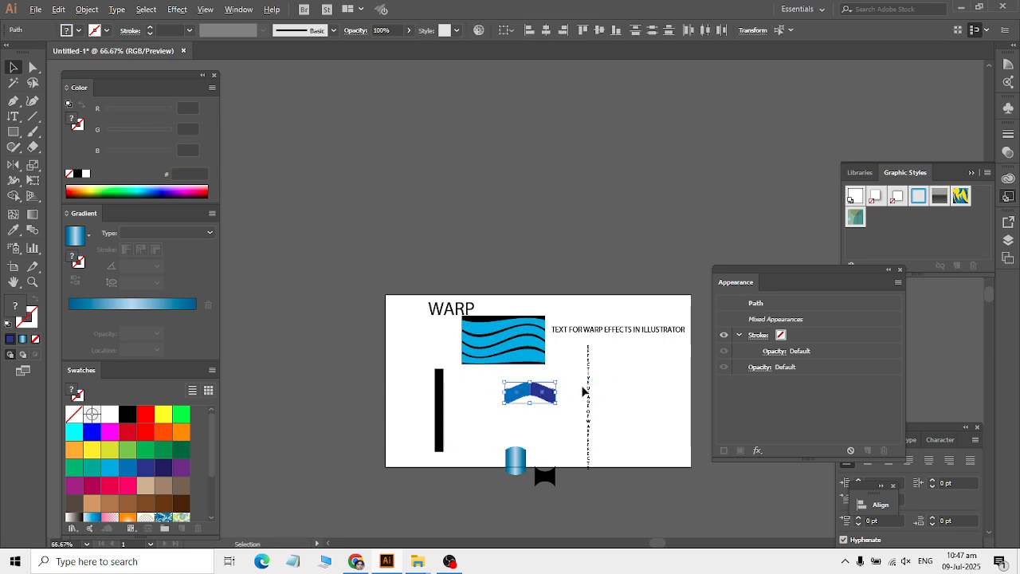
{"action": "scroll", "coordinate": [580, 385], "scroll_direction": "up", "scroll_amount": 4}
{"action": "left_click_drag", "start_coordinate": [387, 405], "coordinate": [504, 412]}
{"action": "left_click", "coordinate": [458, 352]}
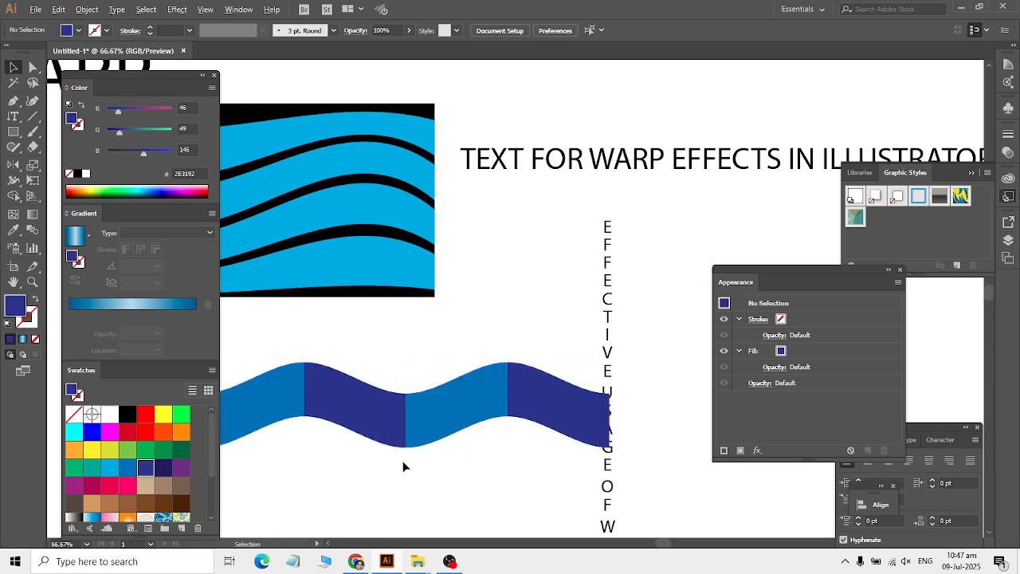
{"action": "scroll", "coordinate": [402, 461], "scroll_direction": "down", "scroll_amount": 1}
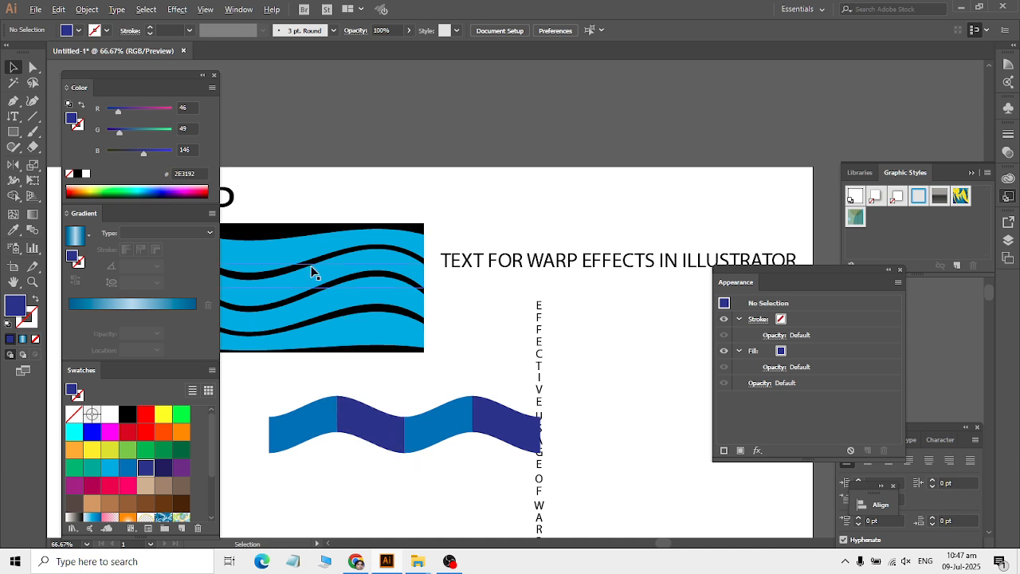
{"action": "left_click", "coordinate": [177, 10]}
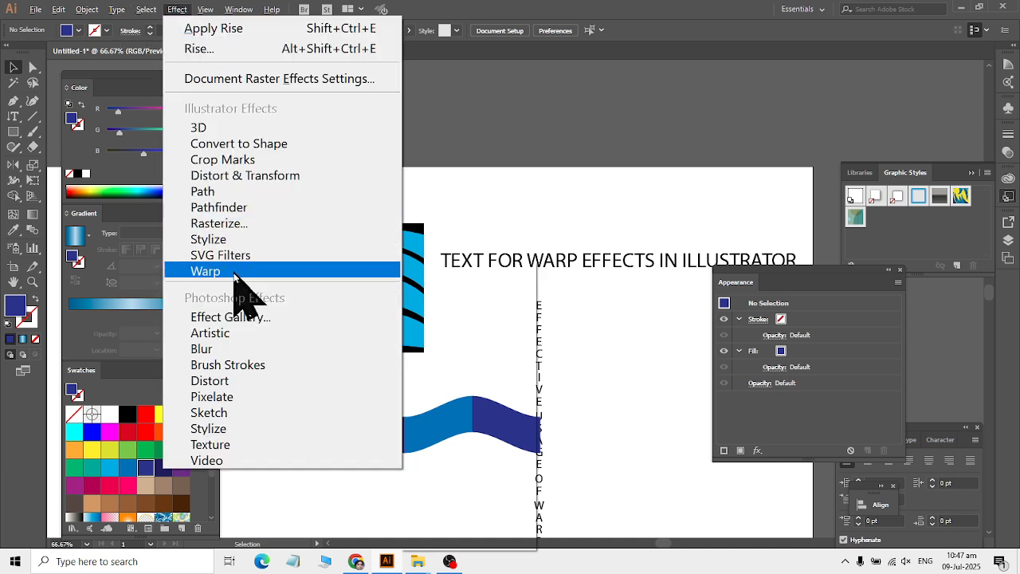
{"action": "mouse_move", "coordinate": [239, 271]}
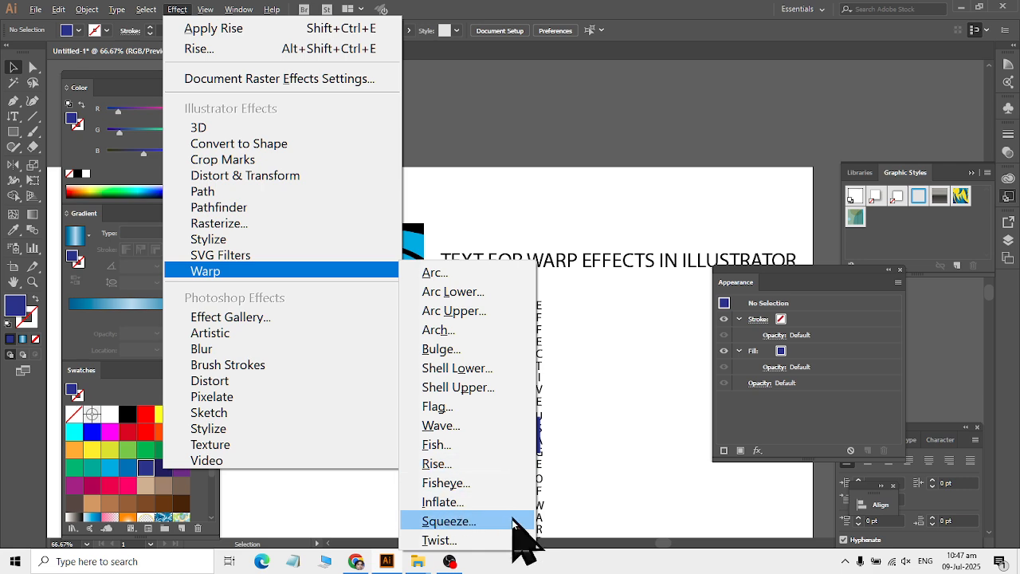
{"action": "left_click", "coordinate": [592, 389]}
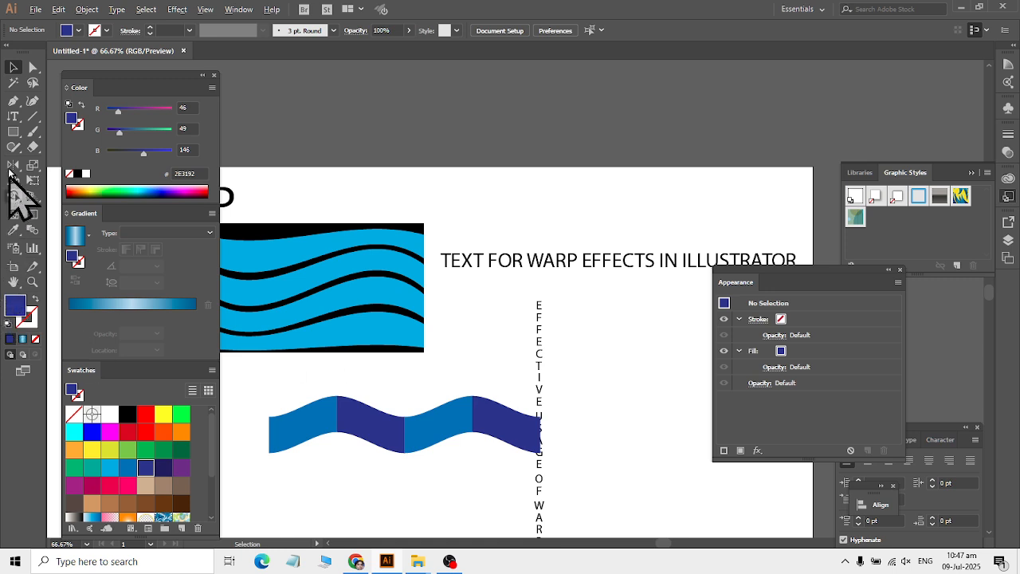
Draw a narrow vertical rectangle about 39 by 459 px beside the vertical text.
{"action": "left_click", "coordinate": [13, 132]}
{"action": "left_click", "coordinate": [48, 132]}
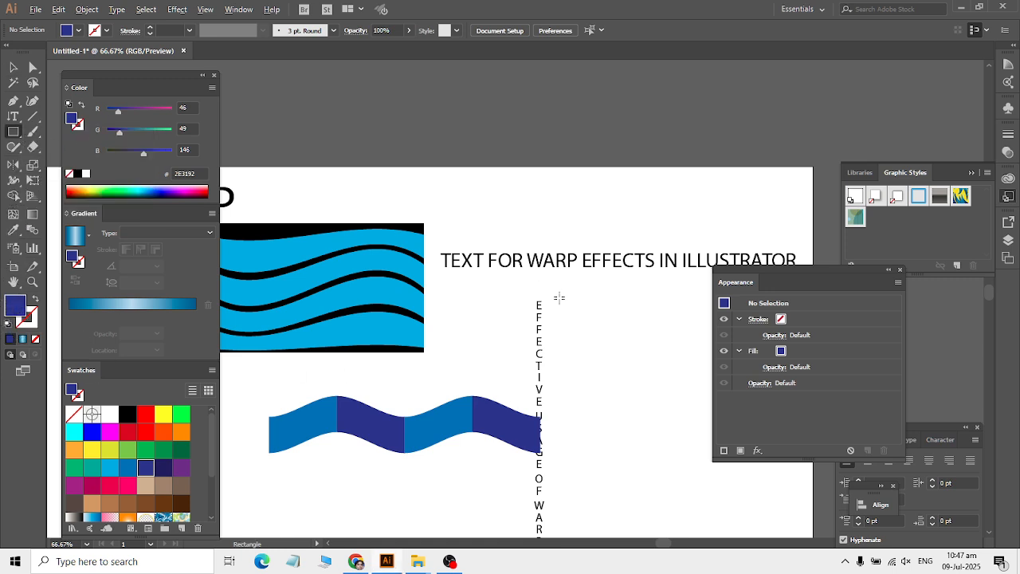
{"action": "left_click_drag", "start_coordinate": [584, 320], "coordinate": [599, 516]}
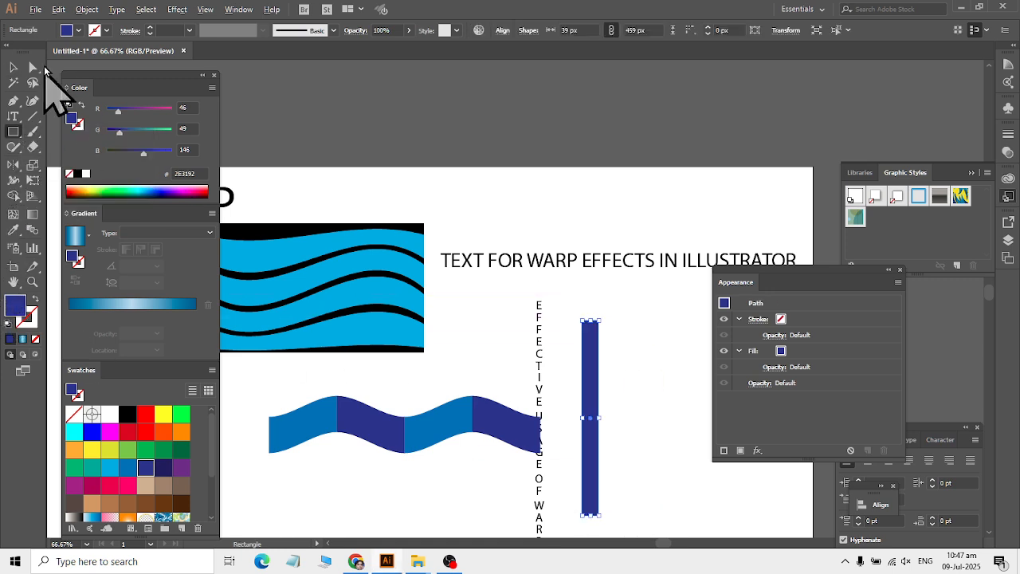
{"action": "left_click", "coordinate": [176, 10]}
{"action": "mouse_move", "coordinate": [258, 272]}
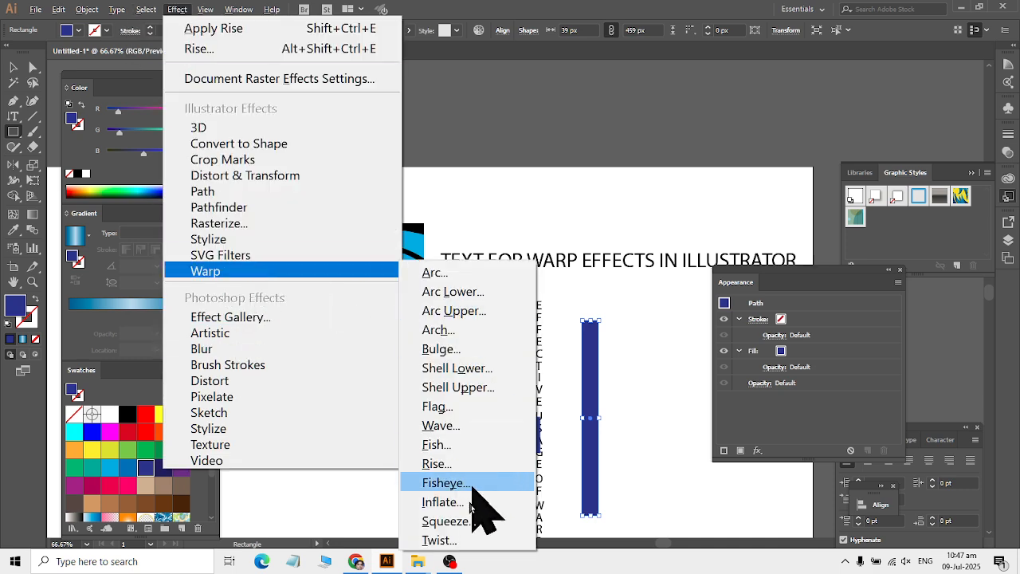
{"action": "left_click", "coordinate": [462, 538]}
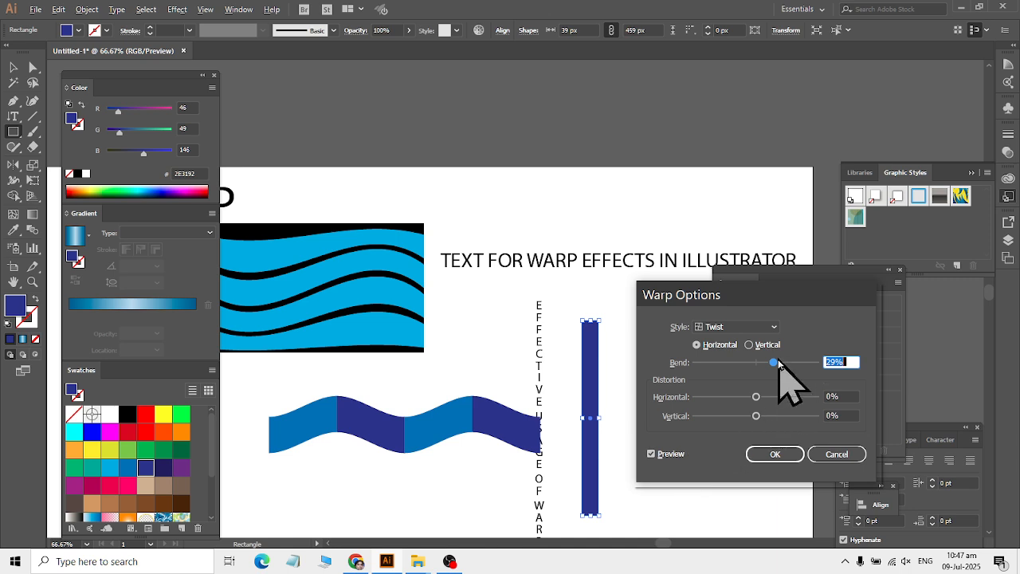
{"action": "left_click_drag", "start_coordinate": [774, 363], "coordinate": [721, 362]}
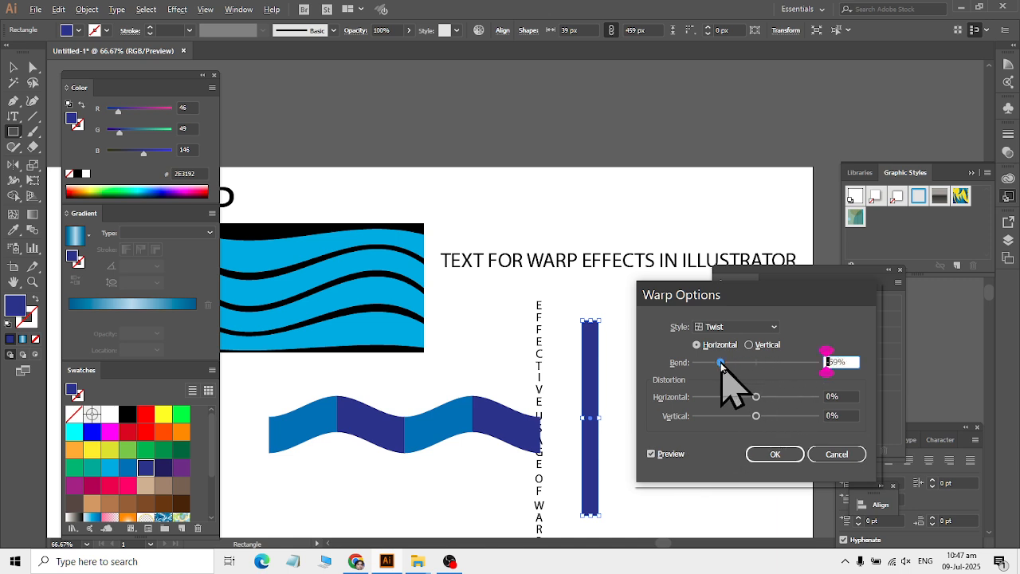
{"action": "left_click", "coordinate": [837, 453]}
Duplicate the narrow rectangle sideways with a small gap, repeating the copy to make a row of six evenly spaced stripes.
{"action": "left_click", "coordinate": [12, 68]}
{"action": "left_click", "coordinate": [523, 365]}
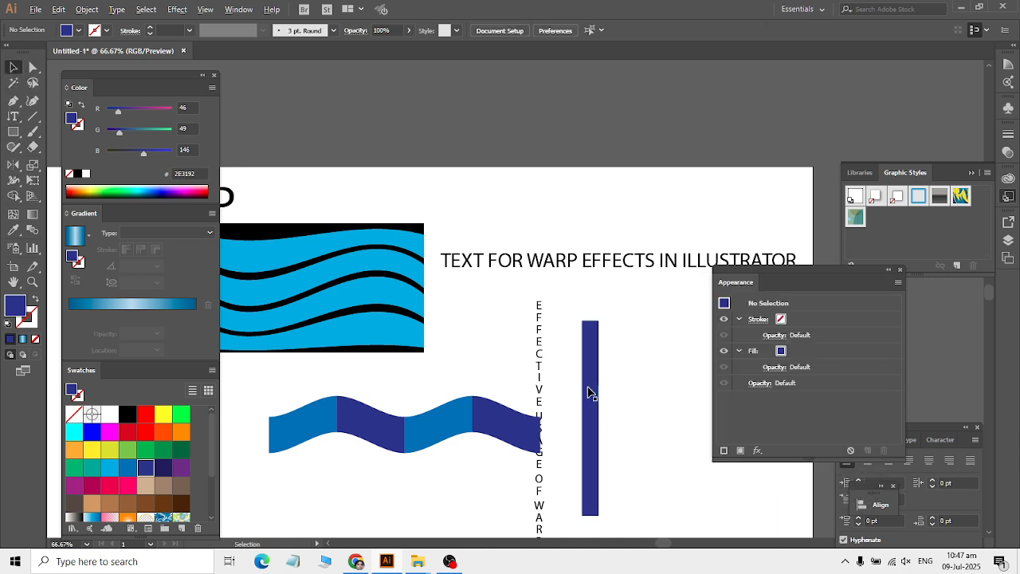
{"action": "left_click_drag", "start_coordinate": [588, 391], "coordinate": [612, 411]}
{"action": "key", "text": "ctrl+d"}
{"action": "key", "text": "ctrl+d"}
{"action": "key", "text": "ctrl+d"}
{"action": "key", "text": "ctrl+d"}
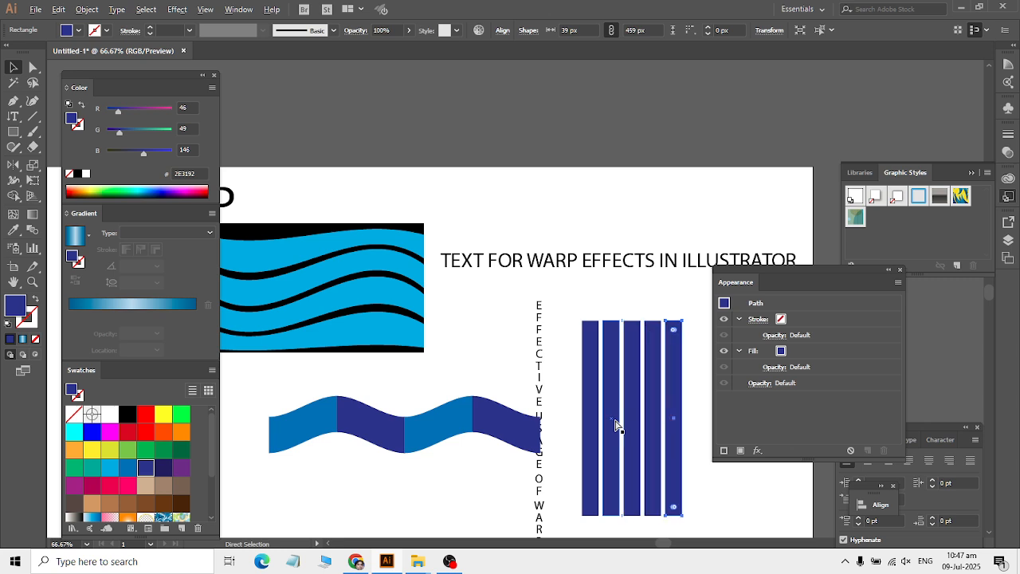
Fill the fifth stripe with medium blue 0071BC and the third stripe with light blue.
{"action": "scroll", "coordinate": [619, 423], "scroll_direction": "right", "scroll_amount": 3}
{"action": "left_click", "coordinate": [556, 401]}
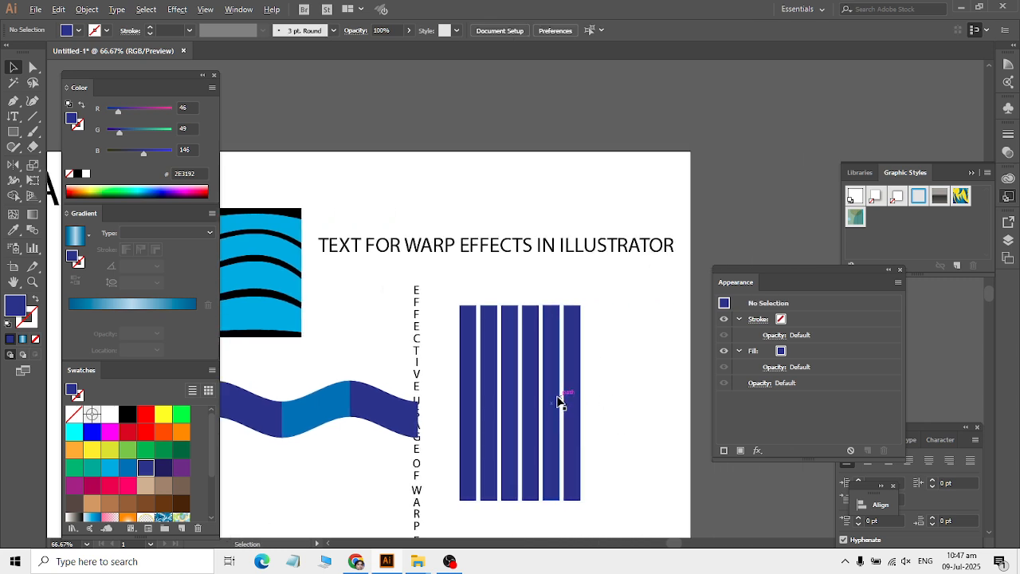
{"action": "left_click", "coordinate": [127, 467]}
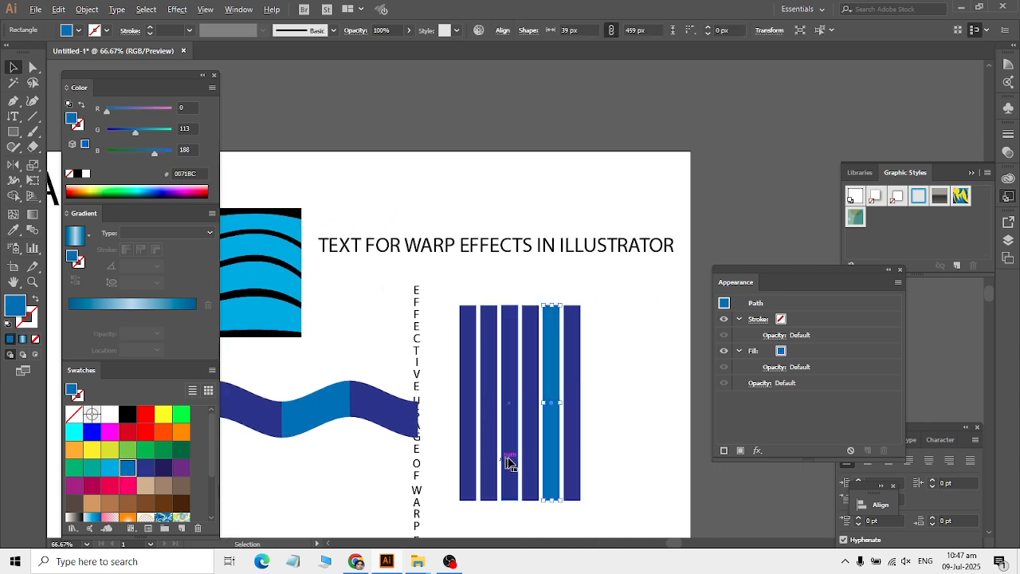
{"action": "left_click", "coordinate": [511, 460]}
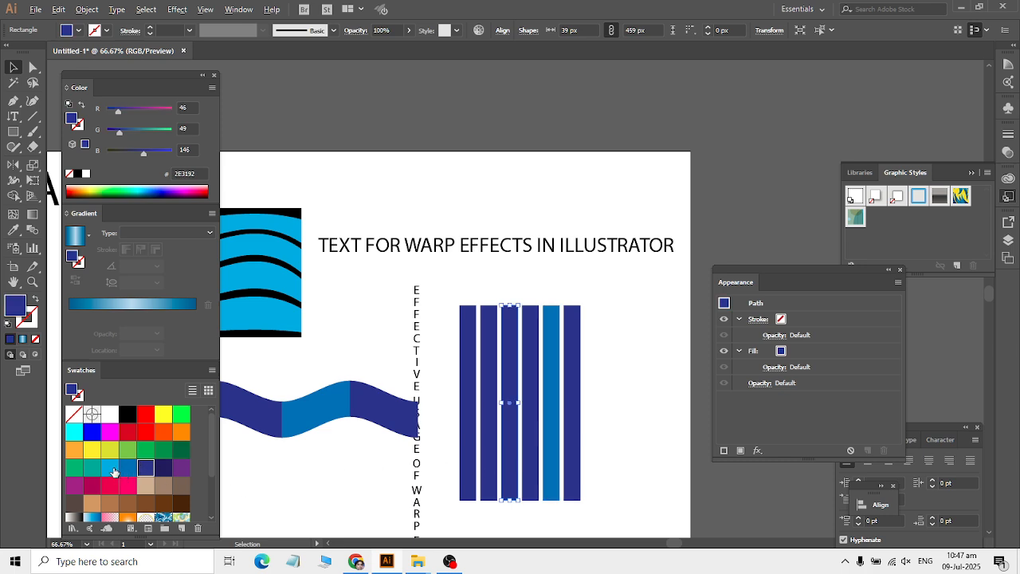
{"action": "left_click", "coordinate": [113, 470]}
{"action": "left_click", "coordinate": [486, 443]}
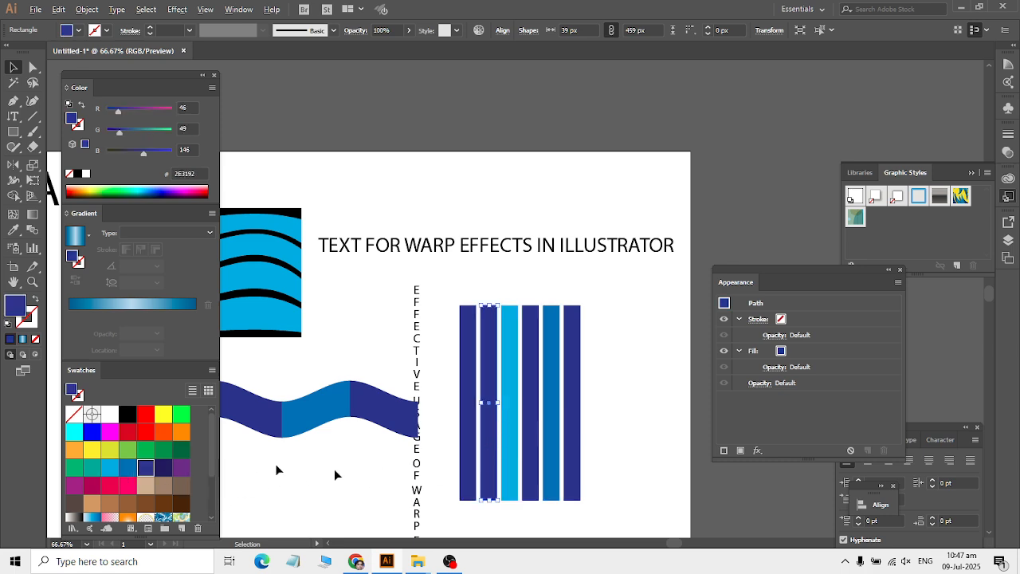
{"action": "left_click", "coordinate": [702, 454]}
Delete the leftmost stripe and group the remaining five stripes.
{"action": "left_click_drag", "start_coordinate": [639, 384], "coordinate": [529, 402]}
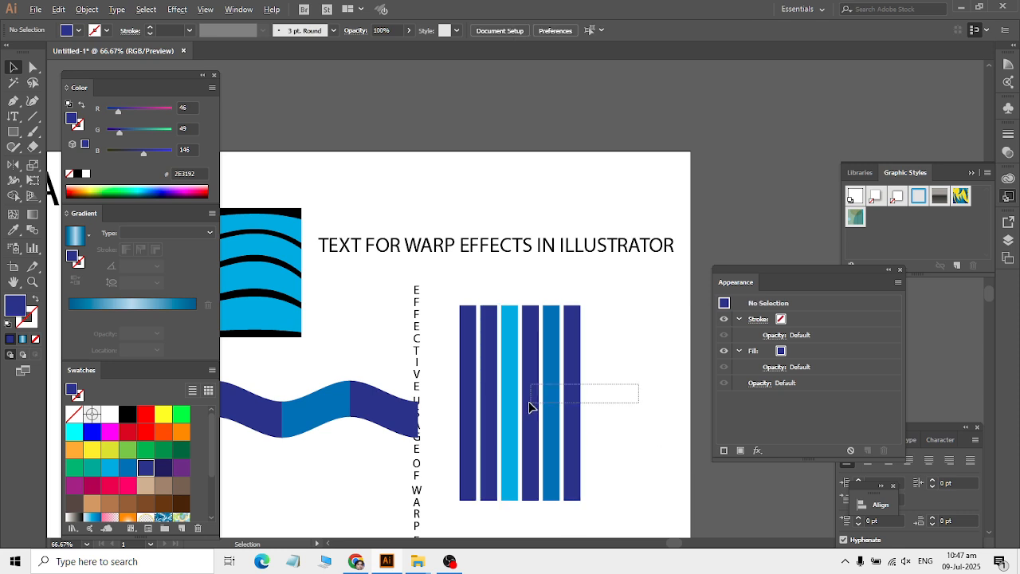
{"action": "left_click", "coordinate": [473, 423]}
{"action": "key", "text": "Delete"}
{"action": "left_click_drag", "start_coordinate": [468, 301], "coordinate": [661, 403]}
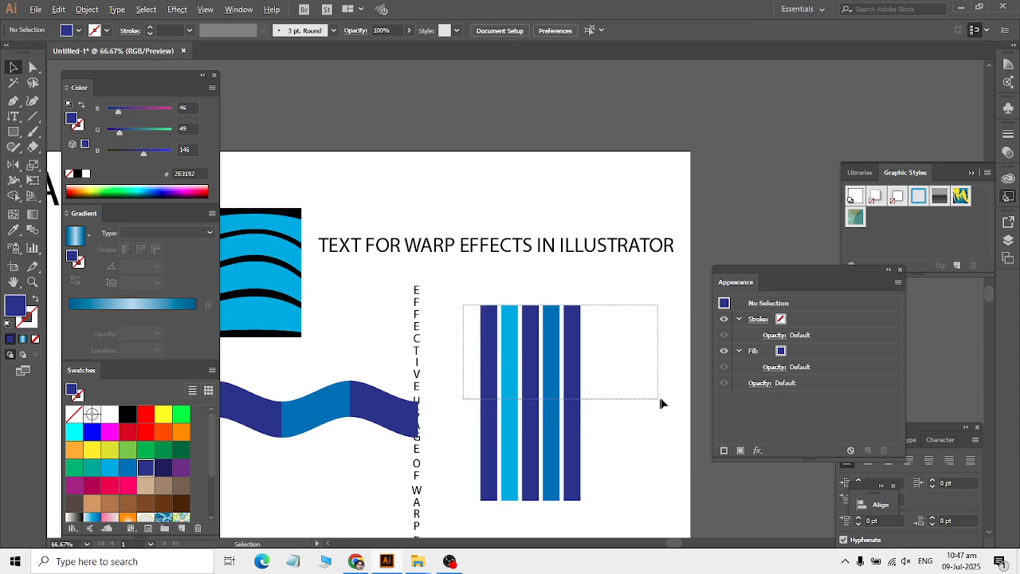
{"action": "right_click", "coordinate": [534, 369]}
{"action": "left_click", "coordinate": [584, 142]}
Apply a vertical Twist warp to the stripe group with a bend of -79% and a horizontal distortion of -45%.
{"action": "left_click", "coordinate": [177, 9]}
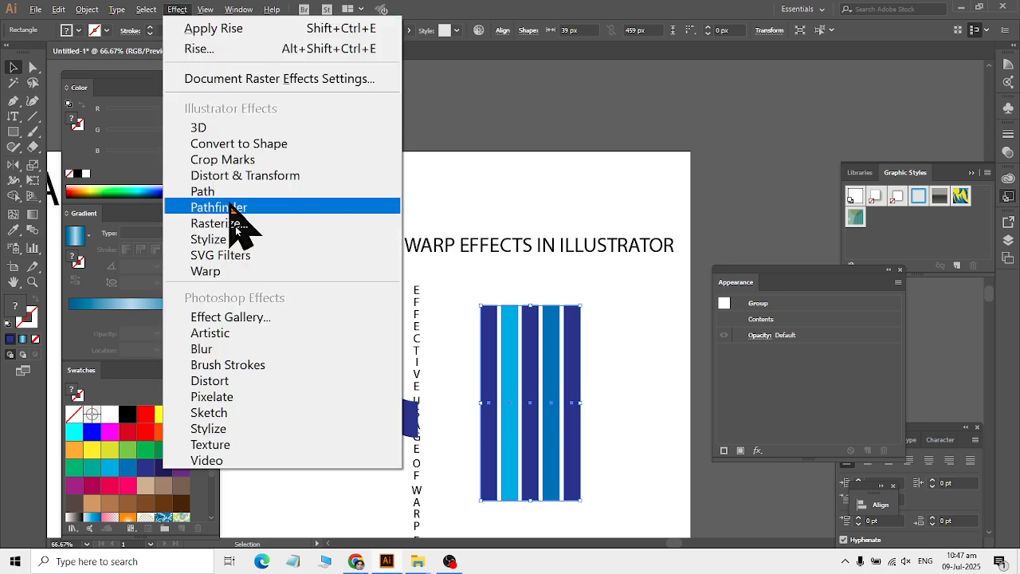
{"action": "mouse_move", "coordinate": [374, 273]}
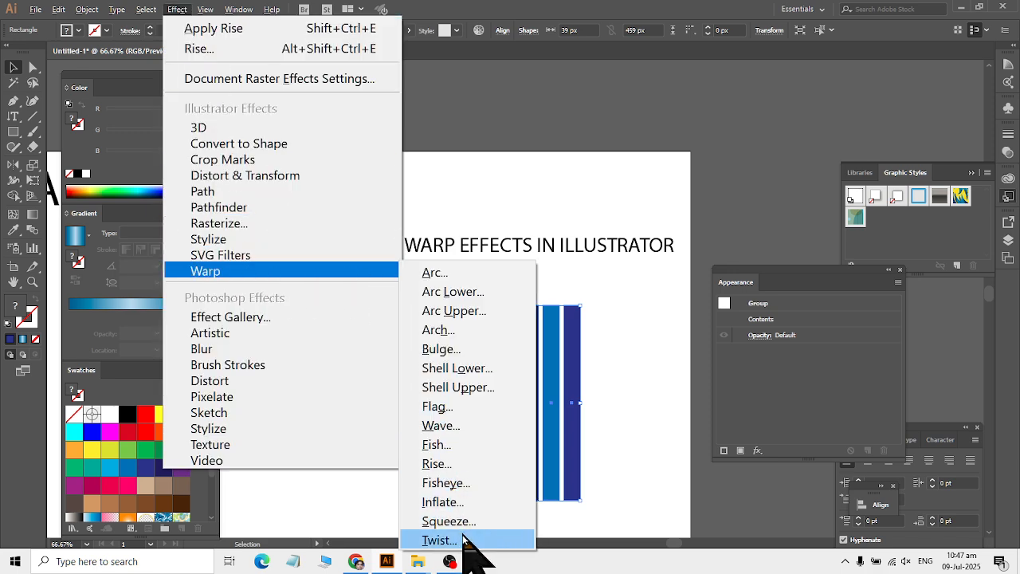
{"action": "left_click", "coordinate": [439, 540]}
{"action": "left_click_drag", "start_coordinate": [772, 363], "coordinate": [711, 363]}
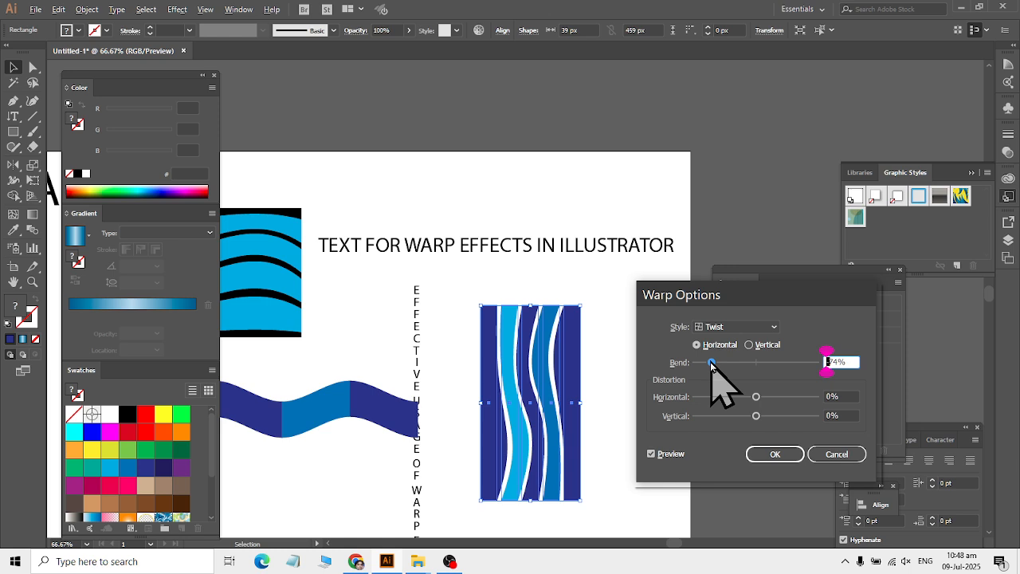
{"action": "left_click_drag", "start_coordinate": [712, 363], "coordinate": [776, 363]}
{"action": "left_click", "coordinate": [749, 345]}
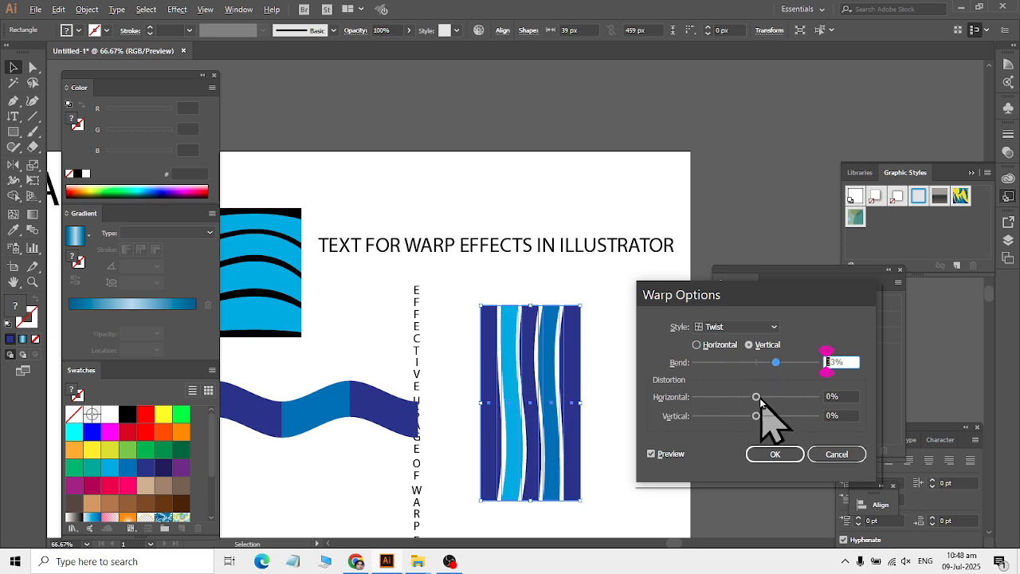
{"action": "left_click_drag", "start_coordinate": [756, 397], "coordinate": [713, 397]}
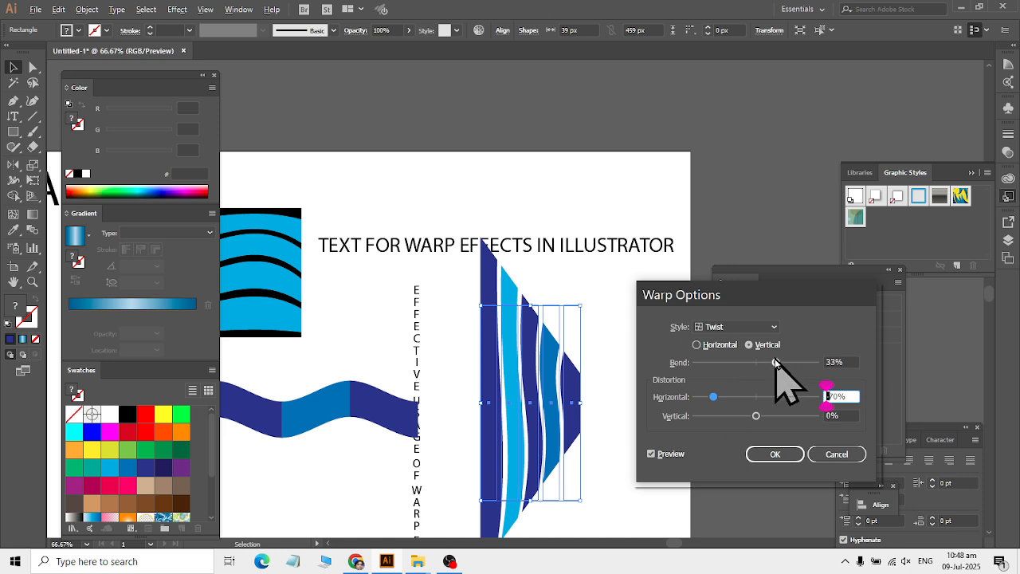
{"action": "left_click_drag", "start_coordinate": [775, 363], "coordinate": [729, 397]}
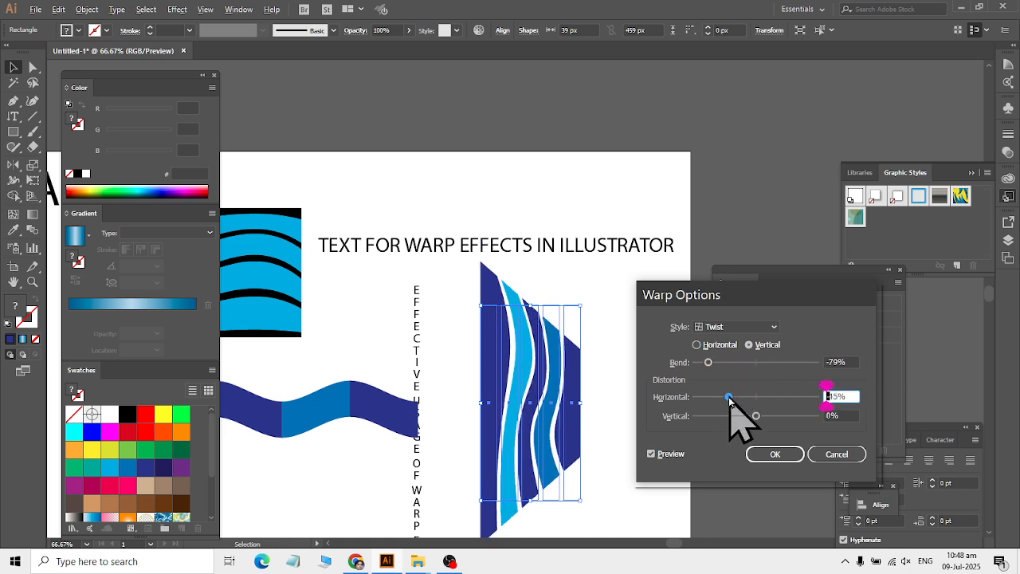
{"action": "left_click", "coordinate": [775, 453]}
{"action": "left_click", "coordinate": [693, 448]}
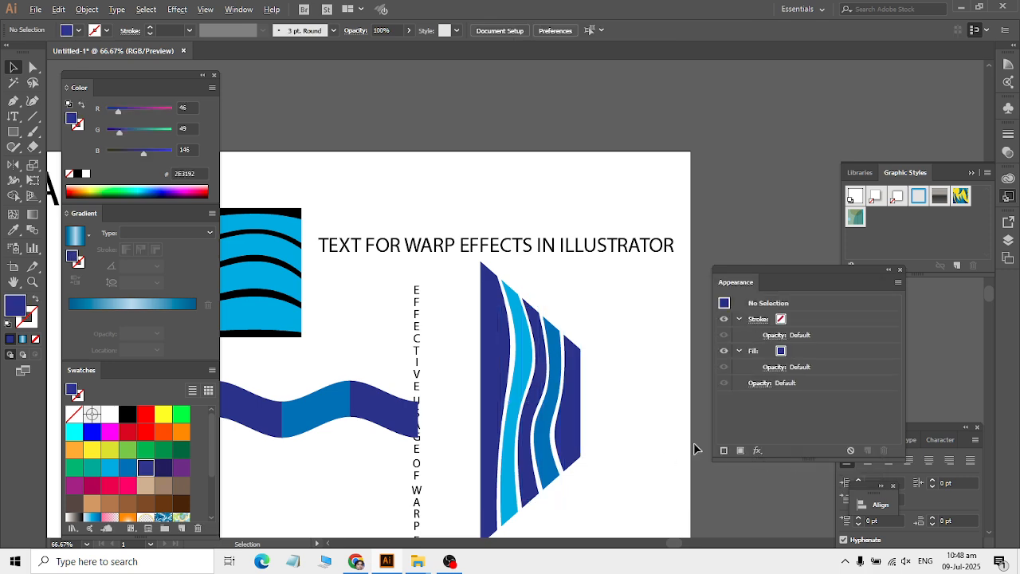